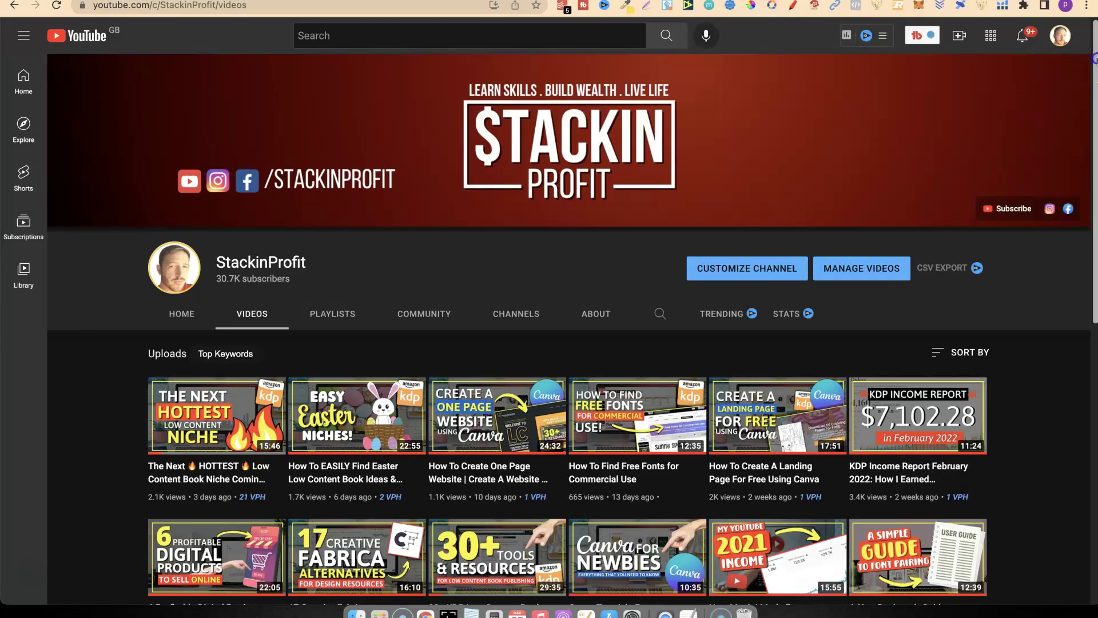
Compare the graphics pages of Creative Market and Creative Fabrica, ending on Creative Market's Illustrations category.
left_click_drag(1096, 74, 1096, 131)
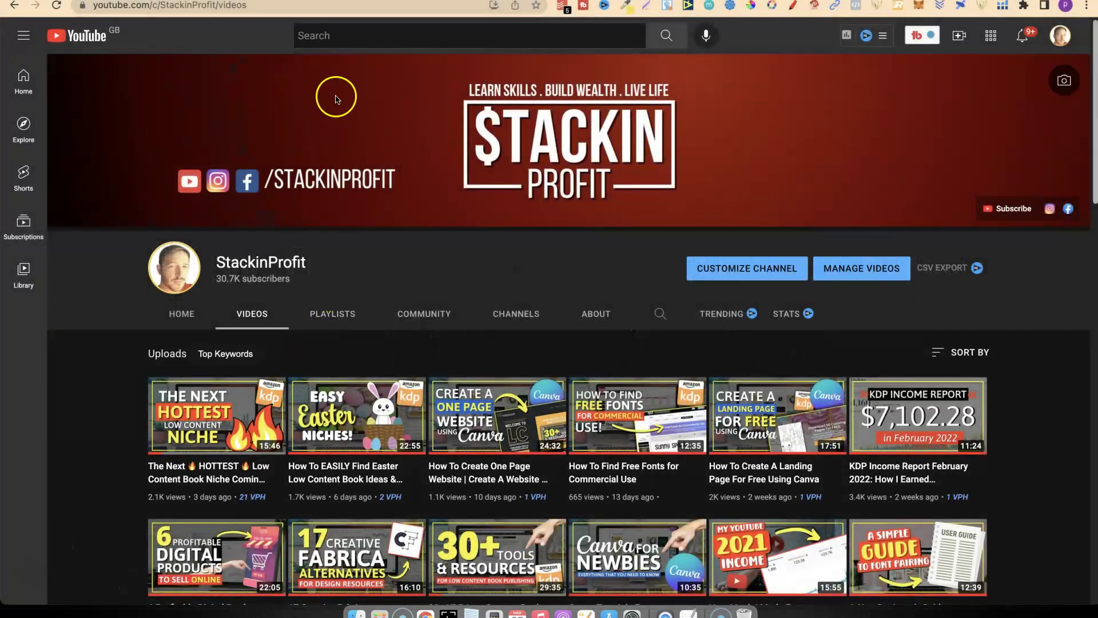
left_click(355, 1)
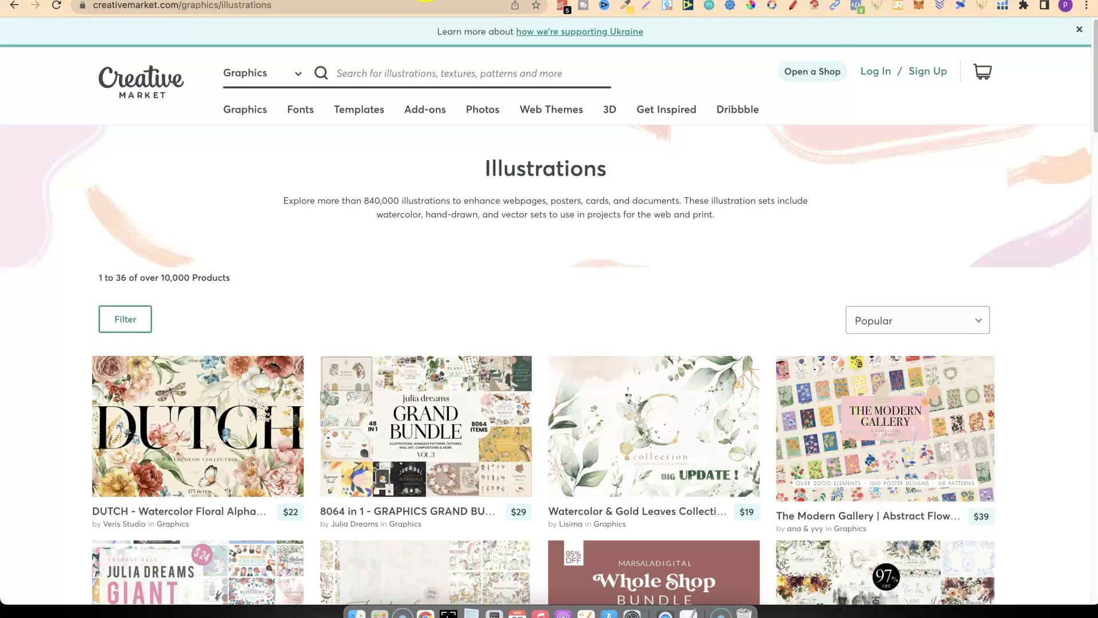
left_click(426, 1)
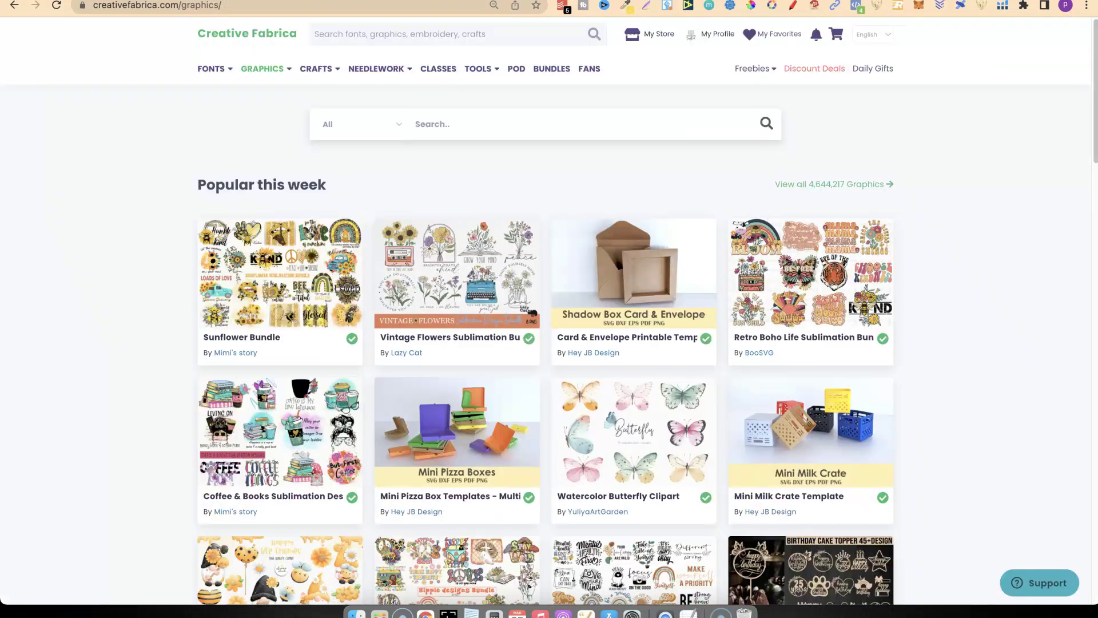
left_click(397, 2)
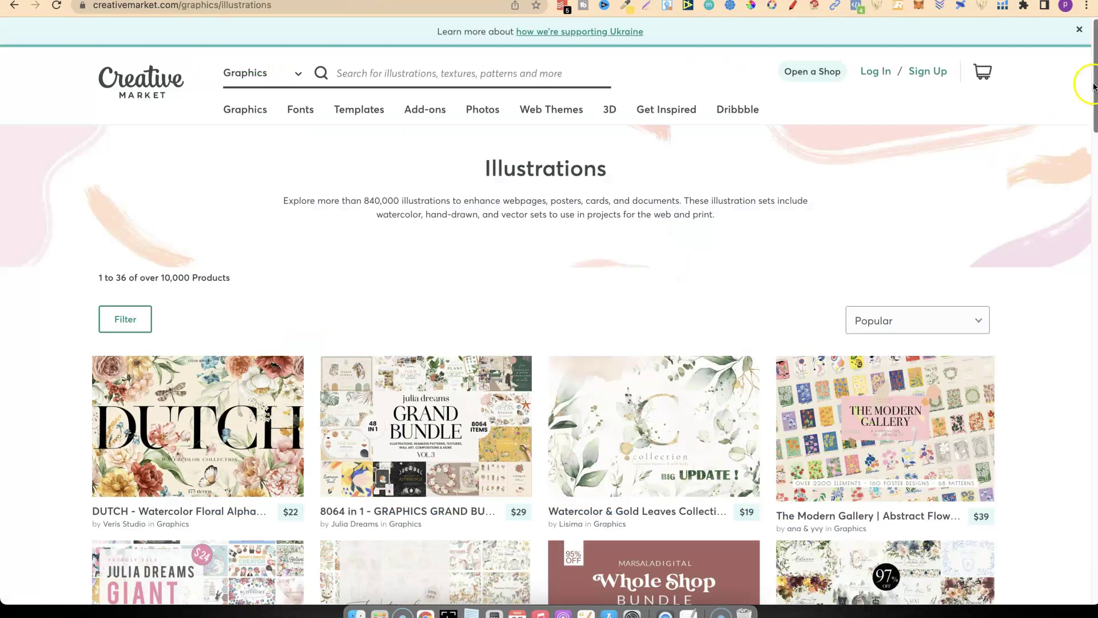
left_click_drag(1094, 81, 1094, 26)
mouse_move(275, 119)
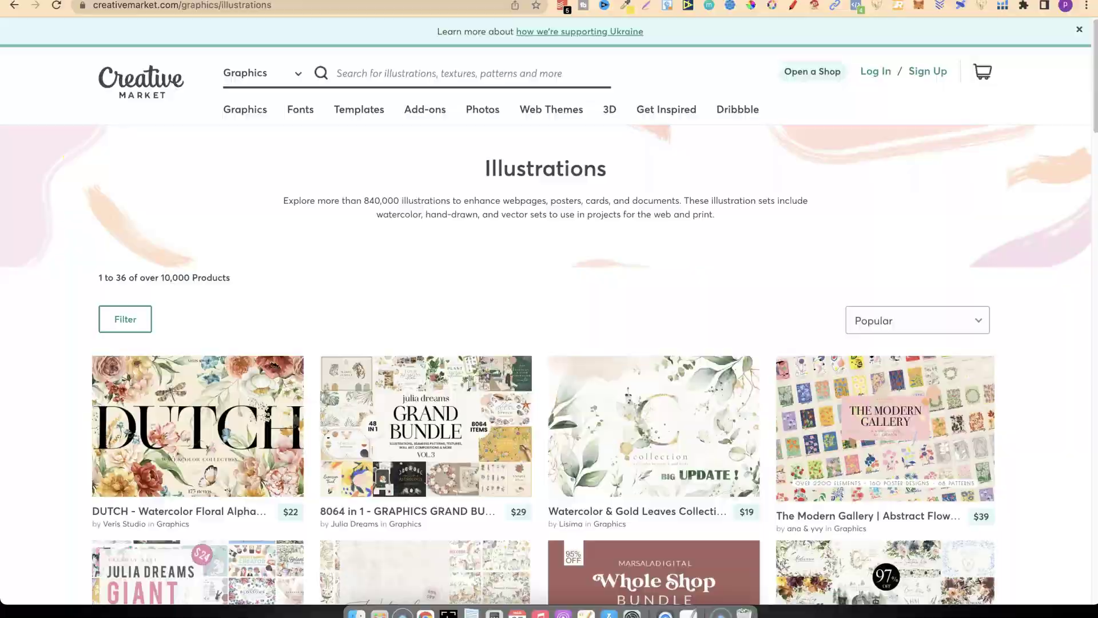
View the YouTube playlist "How To Find PROFITABLE Niches for KDP" and return to the Creative Market illustrations.
key("ctrl+Tab")
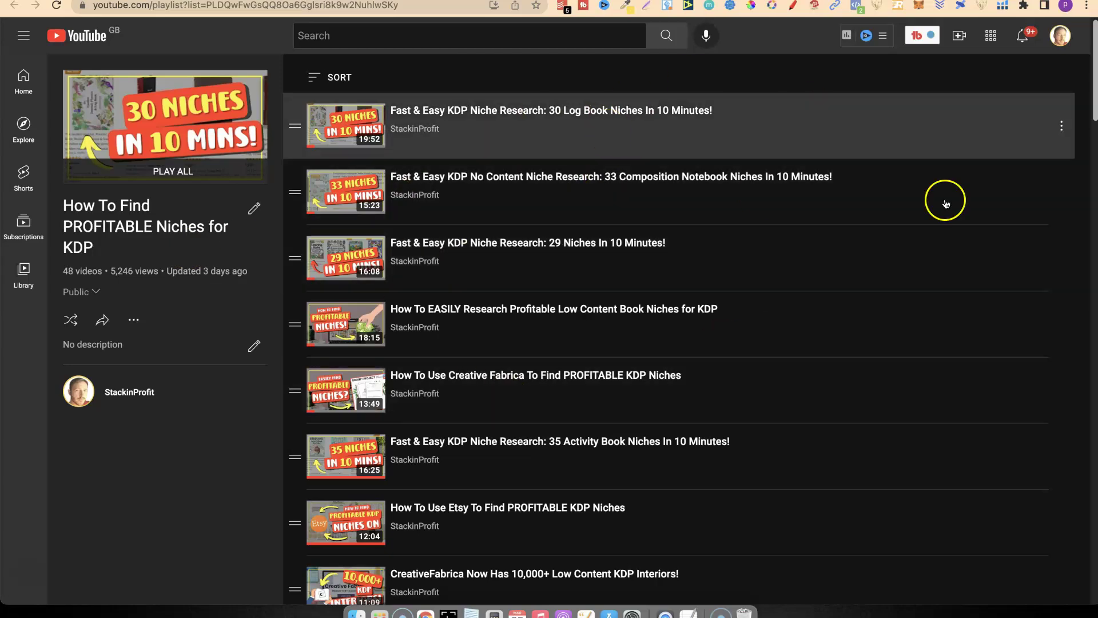
left_click_drag(1086, 87, 1091, 39)
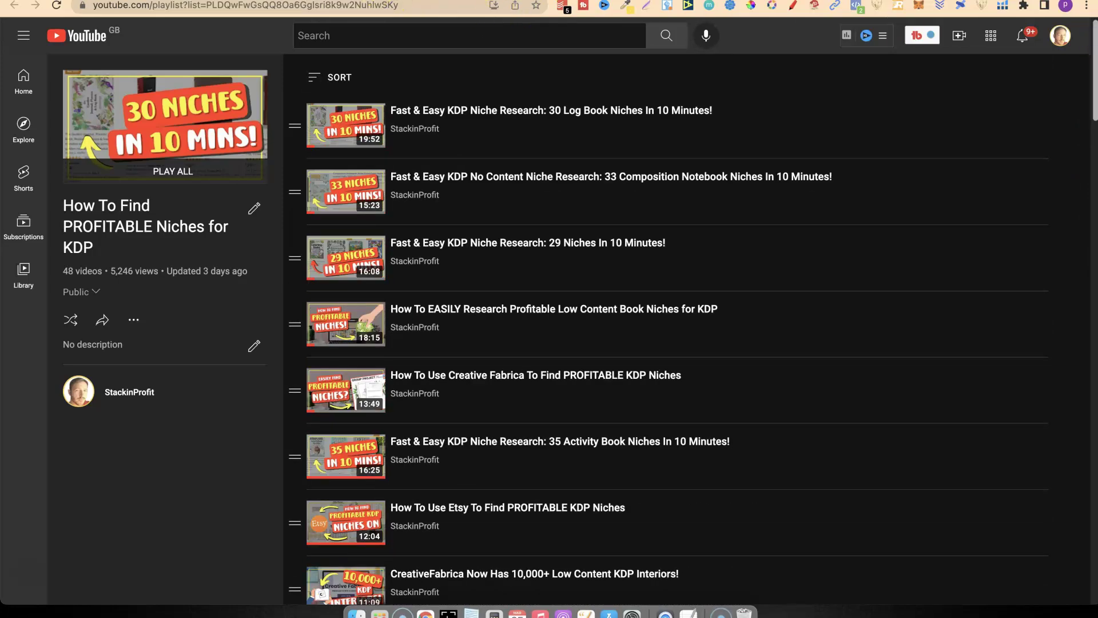
key("ctrl+Tab")
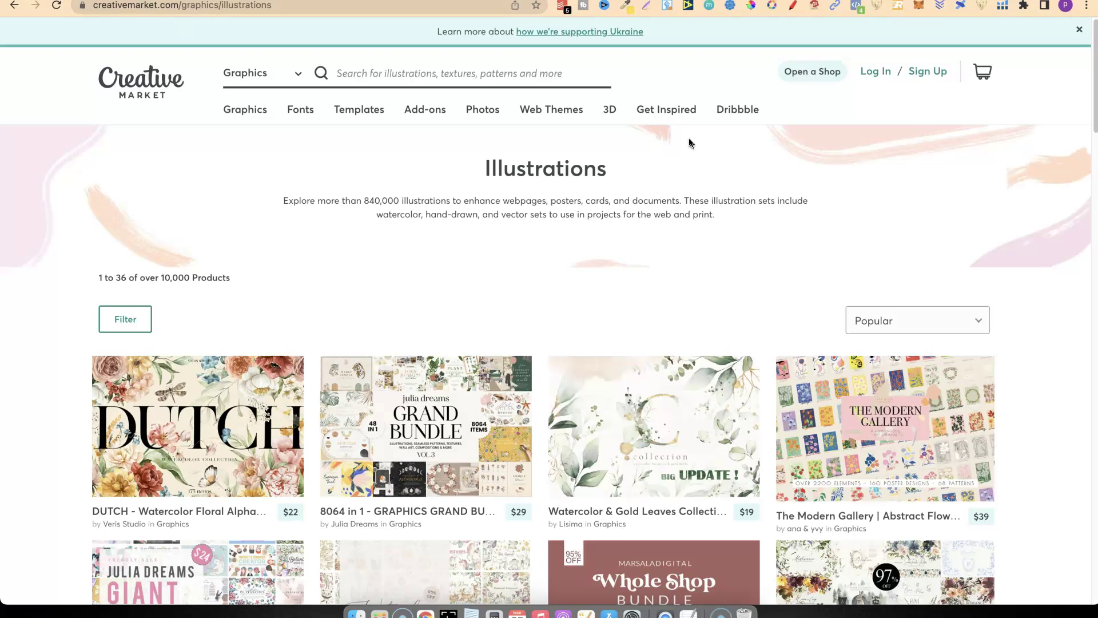
key("F4")
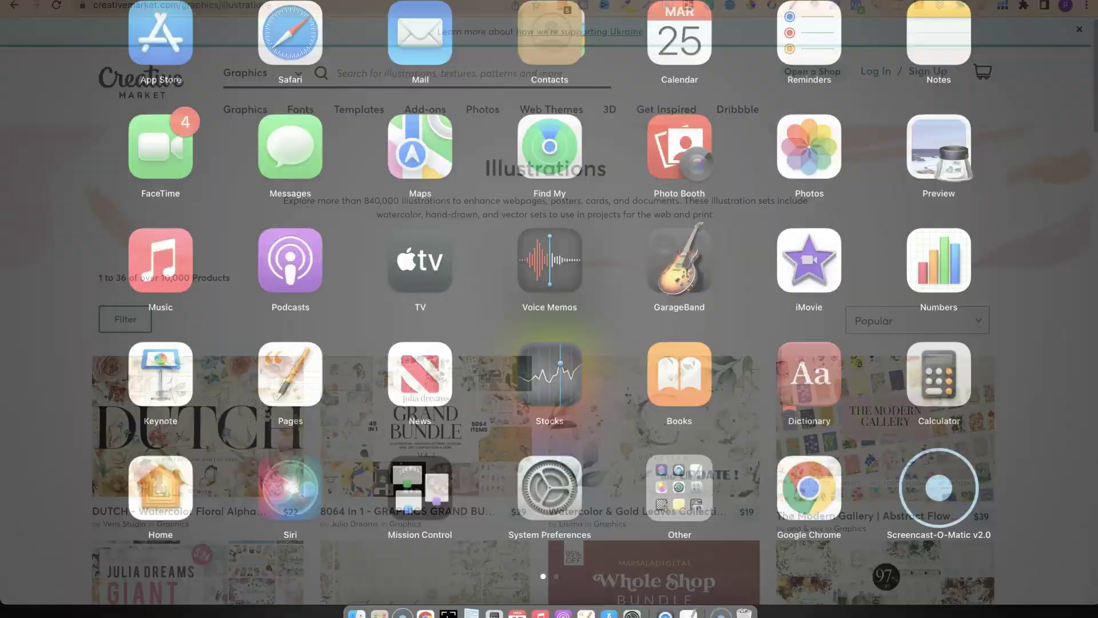
left_click(736, 34)
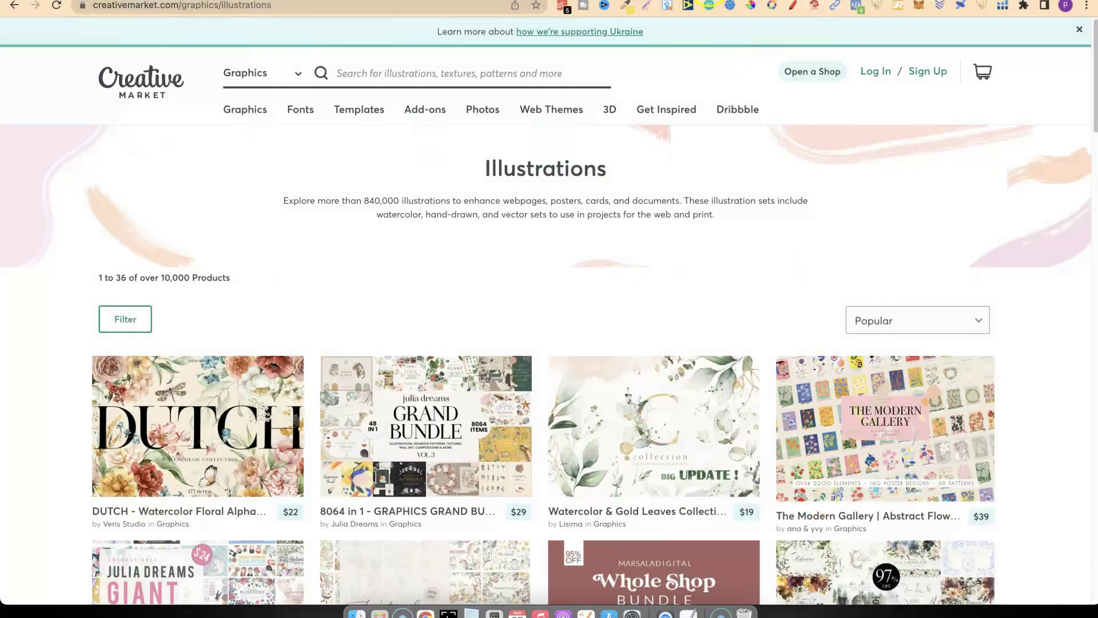
Switch to Amazon Books and replace the search text with "journal" to view its keyword suggestions.
left_click(710, 5)
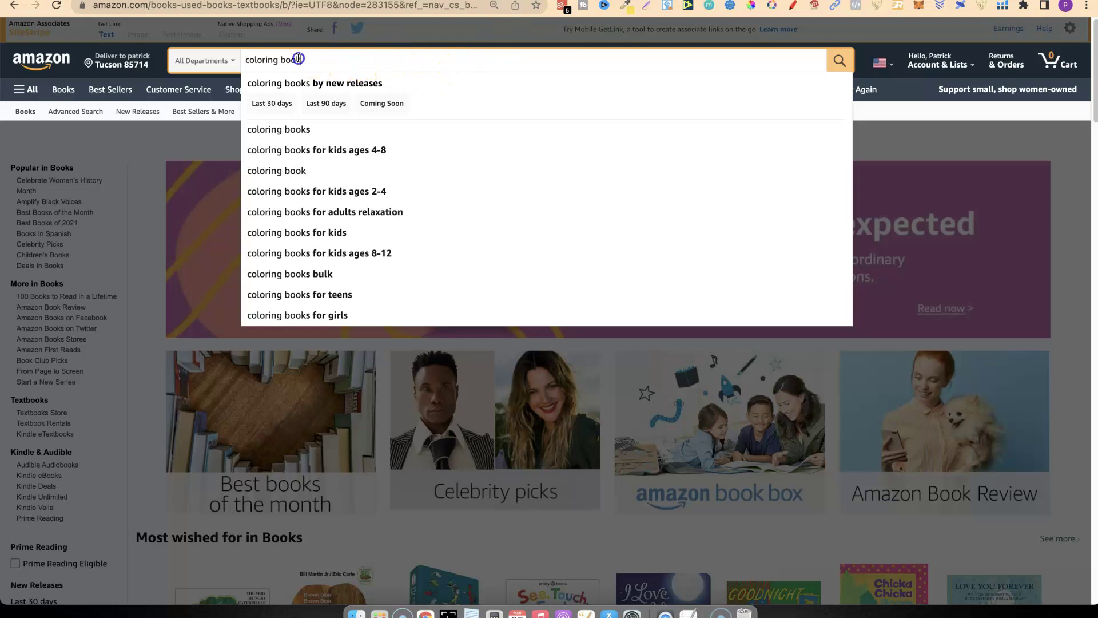
left_click_drag(301, 61, 245, 61)
left_click(240, 68)
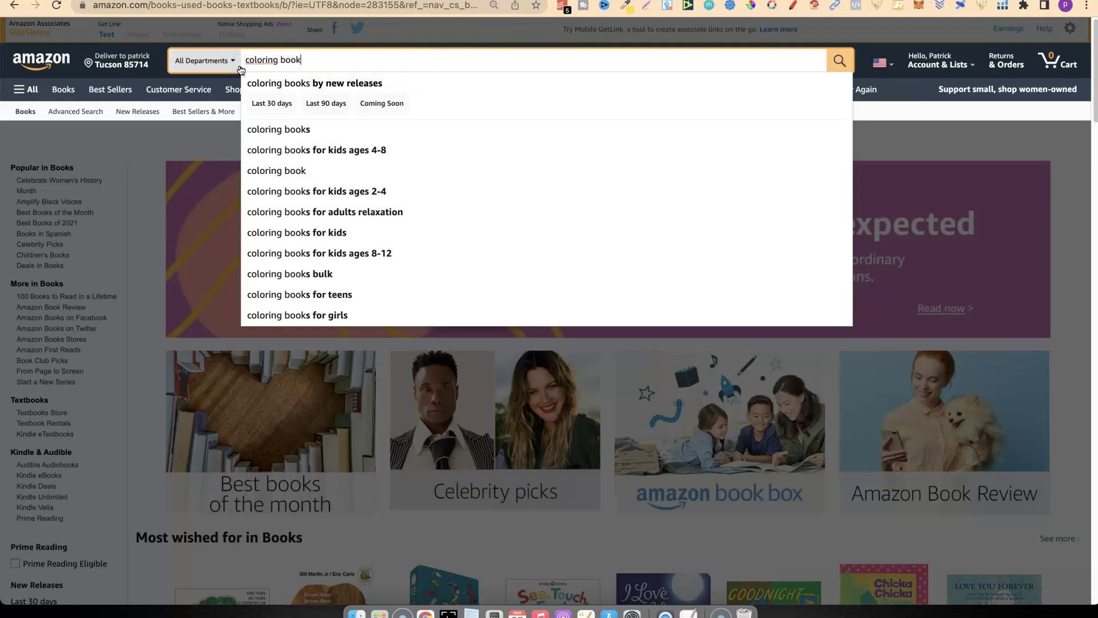
left_click(247, 60)
left_click_drag(246, 60, 301, 60)
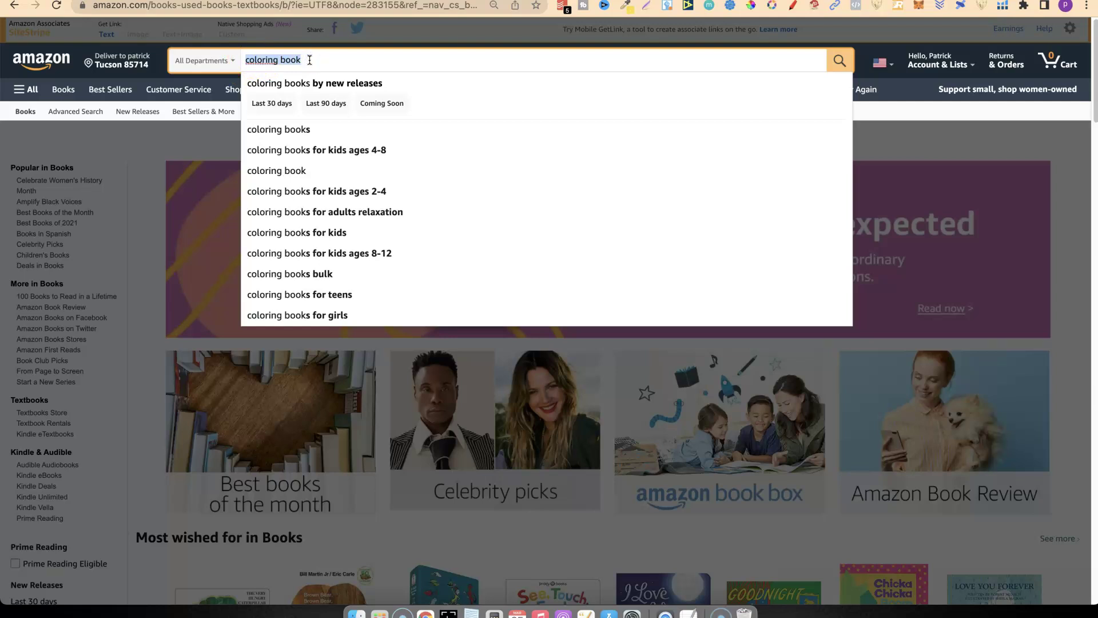
type("journa")
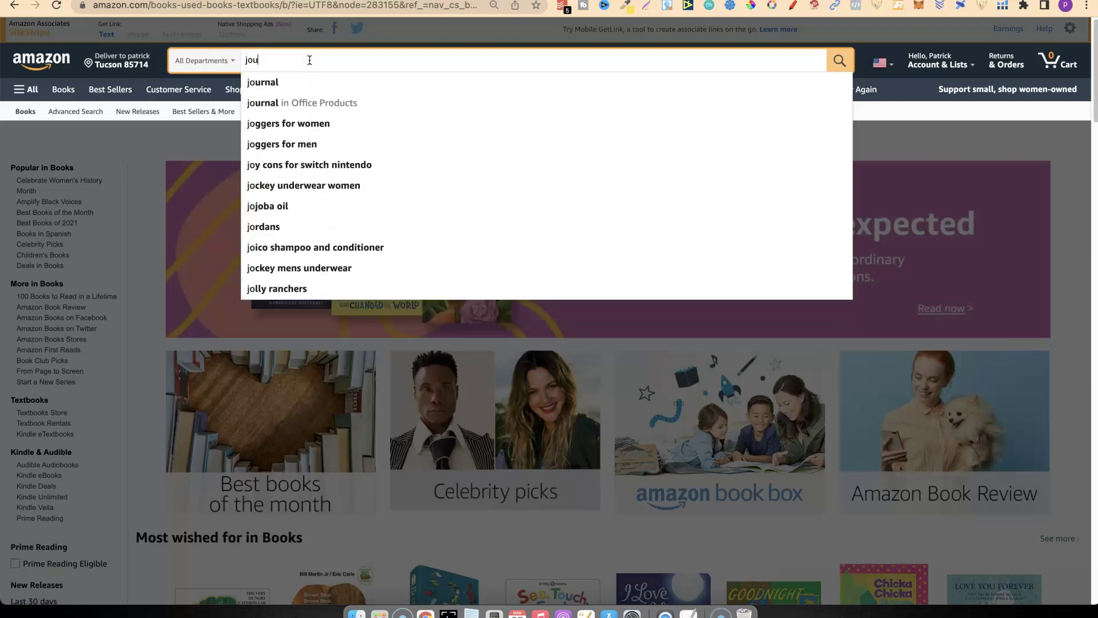
Replace the Amazon search text with "activity book" to view its keyword suggestions.
key("BackSpace")
key("BackSpace")
key("BackSpace")
key("BackSpace")
key("BackSpace")
key("BackSpace")
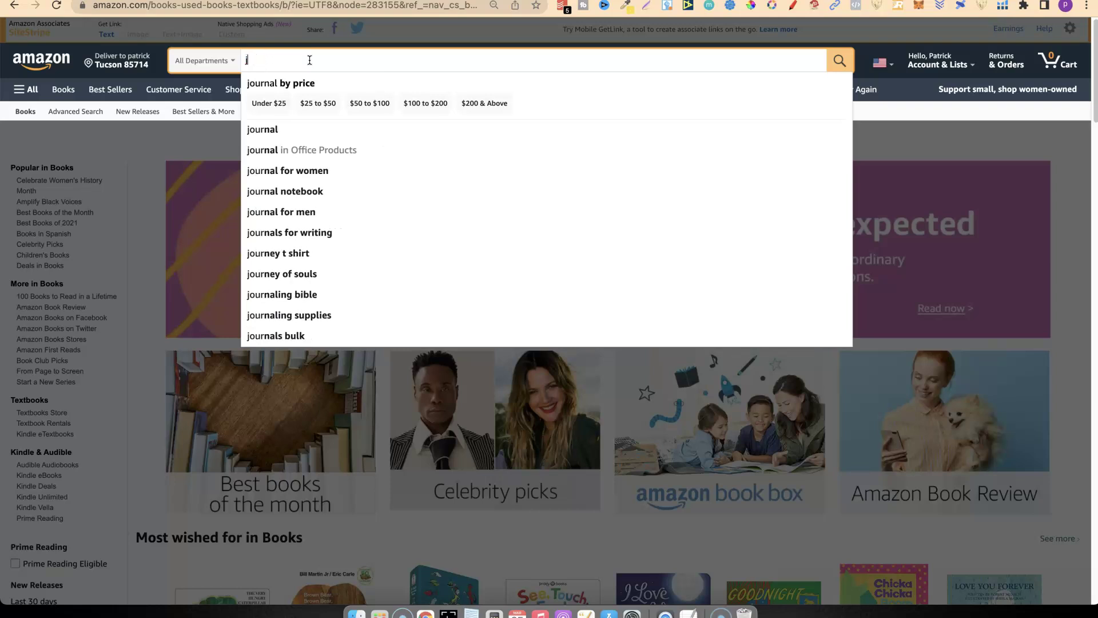
type("activity ")
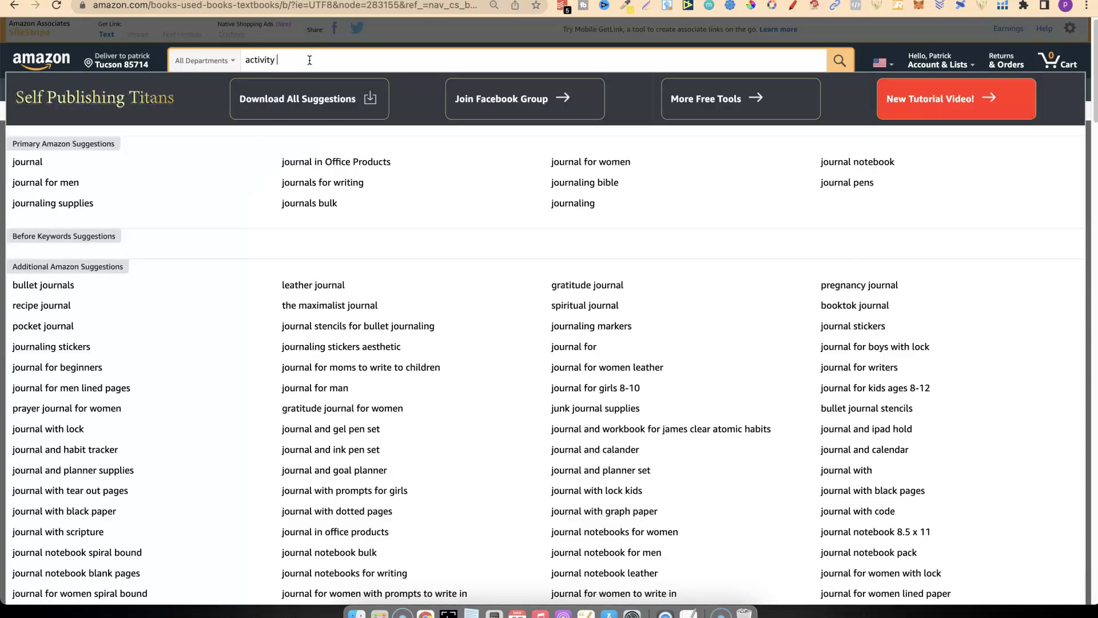
type("book")
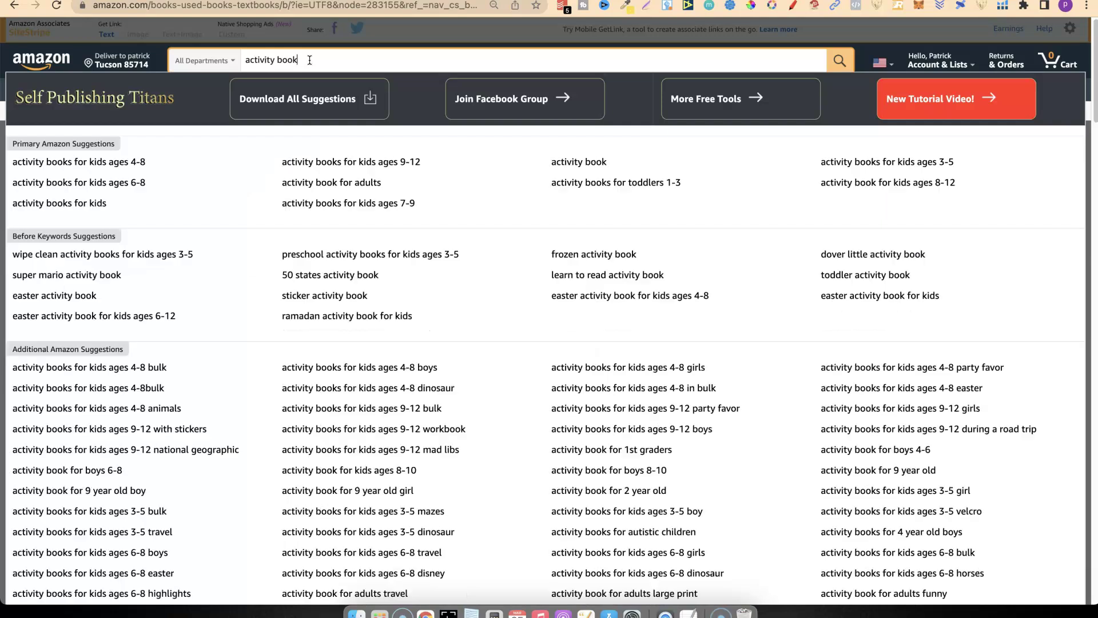
Replace the Amazon search text with "coloring book" to view its keyword suggestions.
left_click(302, 60)
key("BackSpace")
key("BackSpace")
key("BackSpace")
key("BackSpace")
key("BackSpace")
key("BackSpace")
key("BackSpace")
key("BackSpace")
key("BackSpace")
key("BackSpace")
key("BackSpace")
key("BackSpace")
type("coloring book")
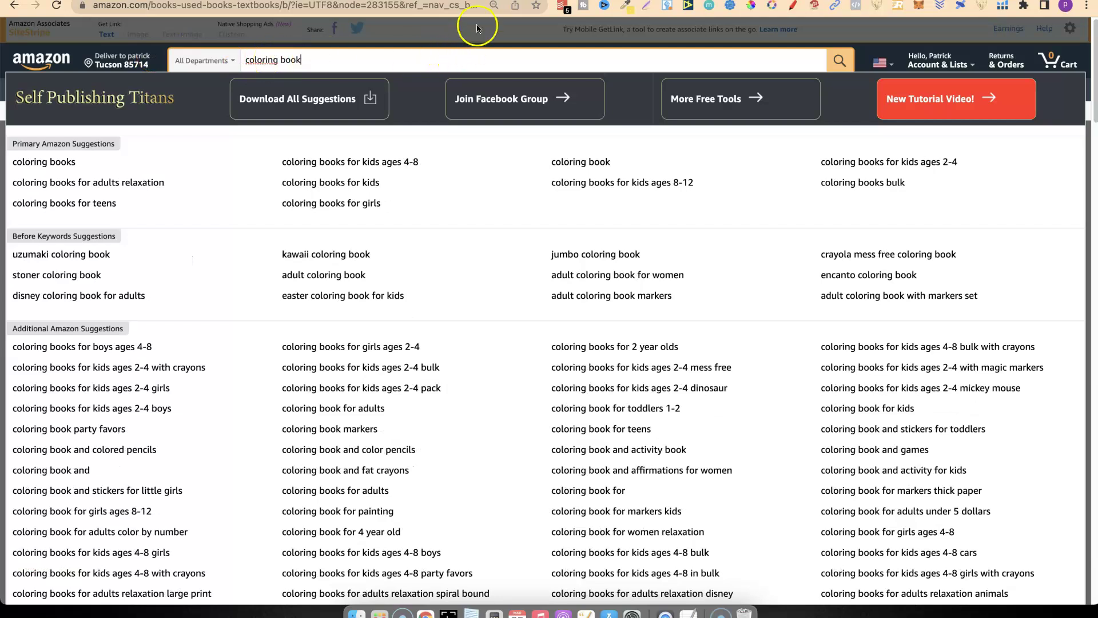
Return to Creative Market and examine the popular illustration listings for recurring themes that could serve as niches.
left_click(481, 1)
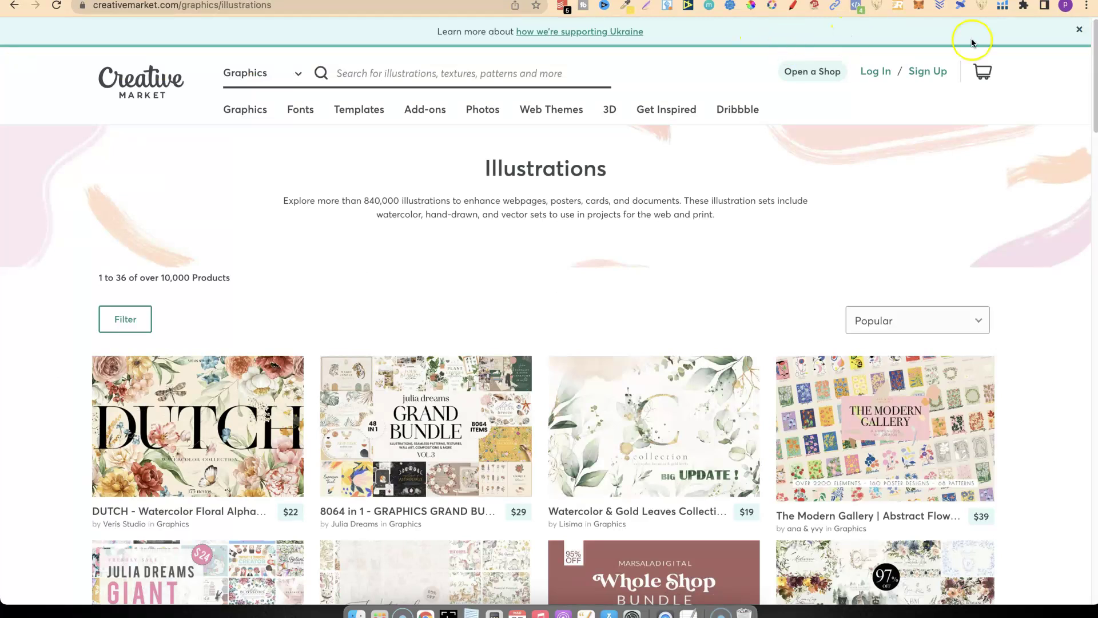
left_click_drag(1094, 66, 1094, 113)
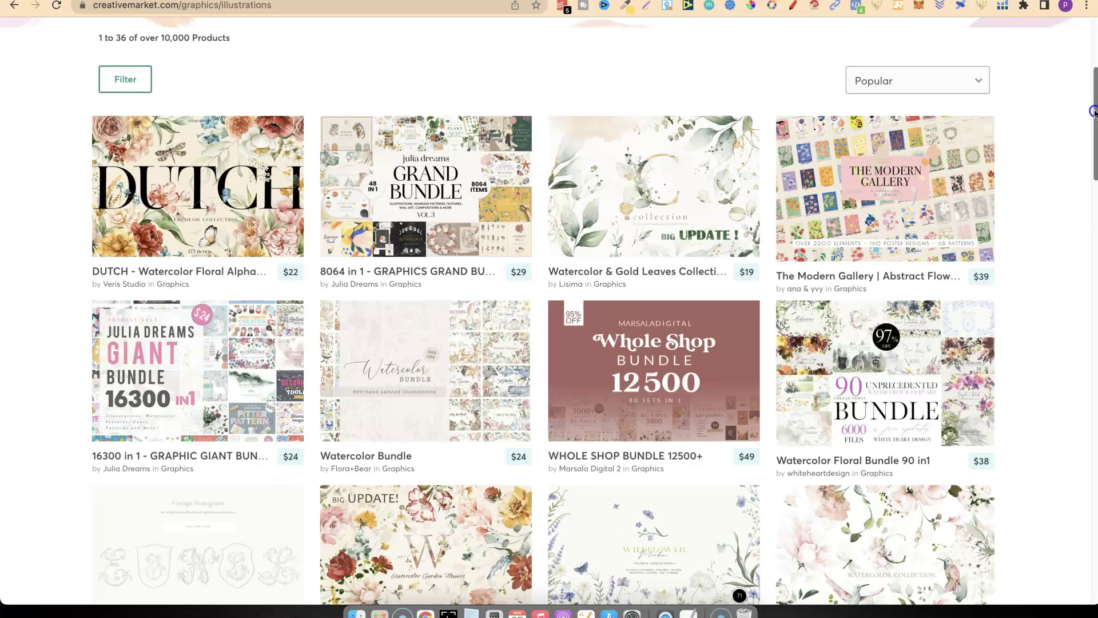
left_click_drag(1094, 113, 743, 51)
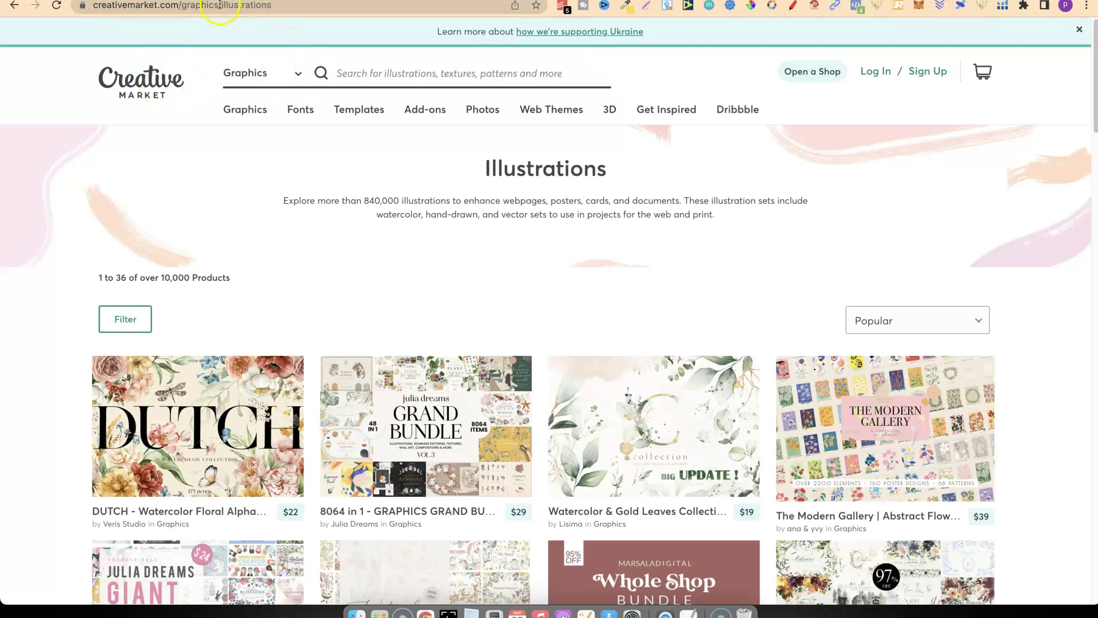
mouse_move(245, 114)
left_click_drag(1095, 123, 1094, 184)
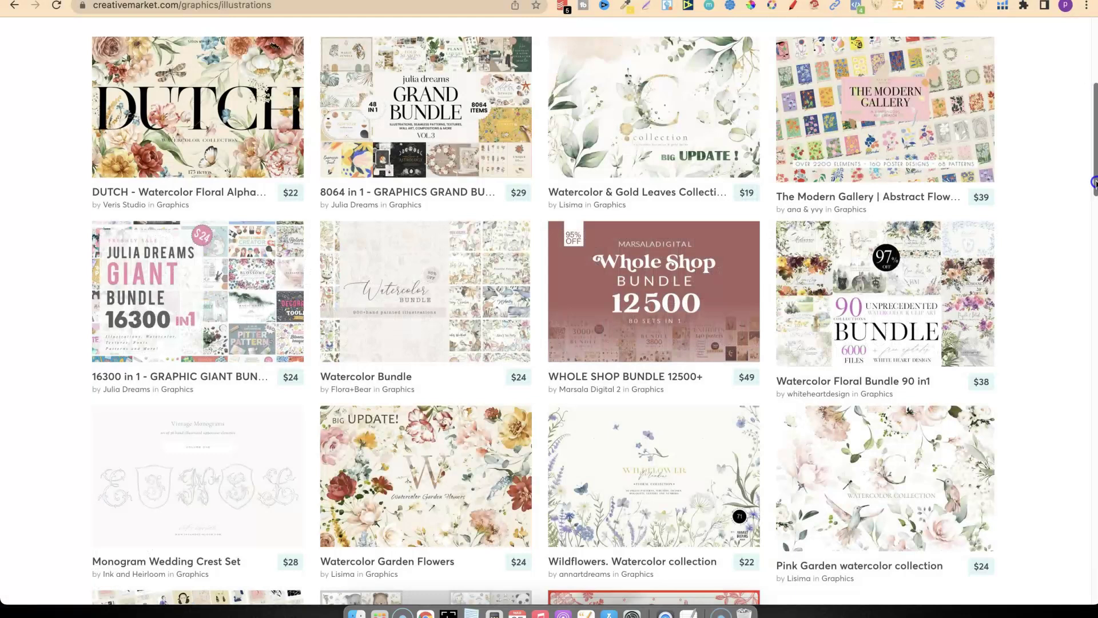
left_click_drag(1094, 184, 1095, 178)
mouse_move(999, 163)
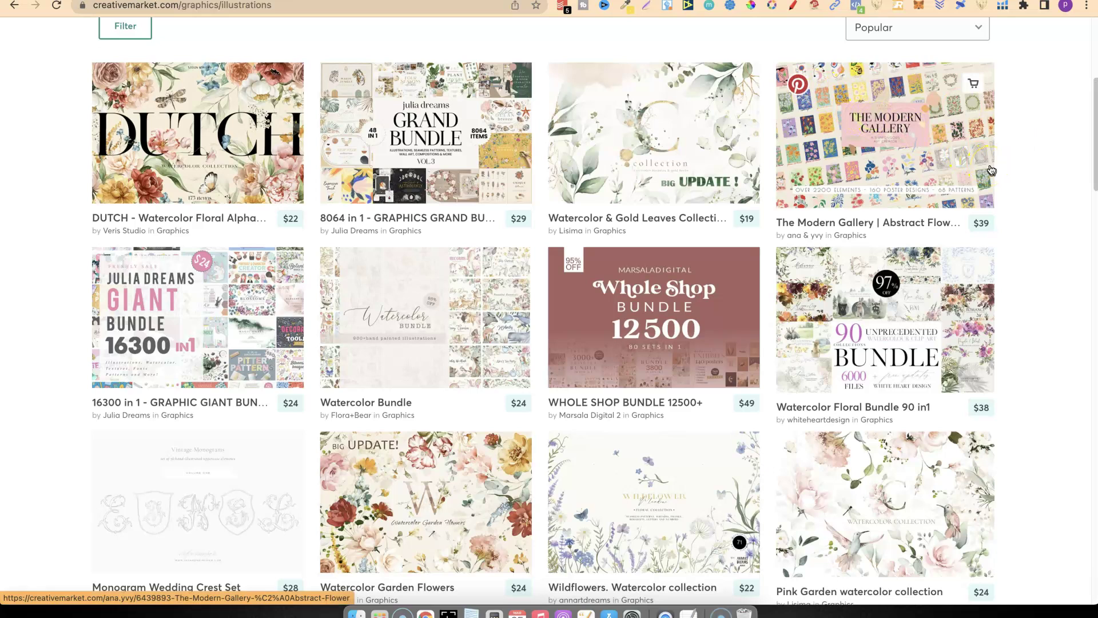
mouse_move(579, 221)
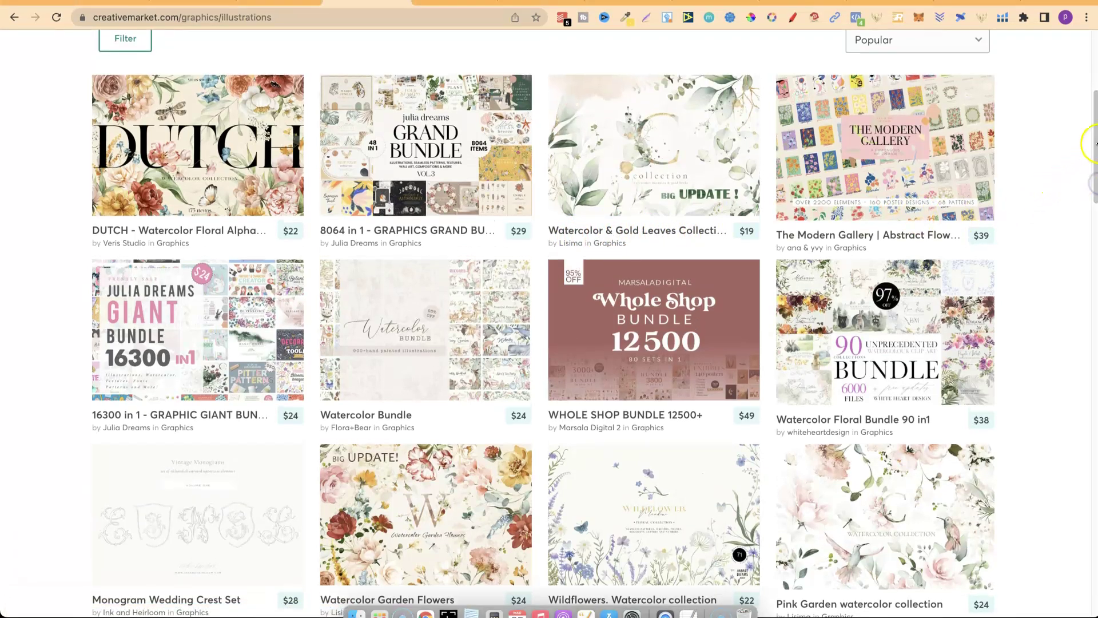
Start a note in Notepad headed "Niche Ideas:" and list "Flowers" as the first idea.
left_click_drag(1097, 143, 1083, 222)
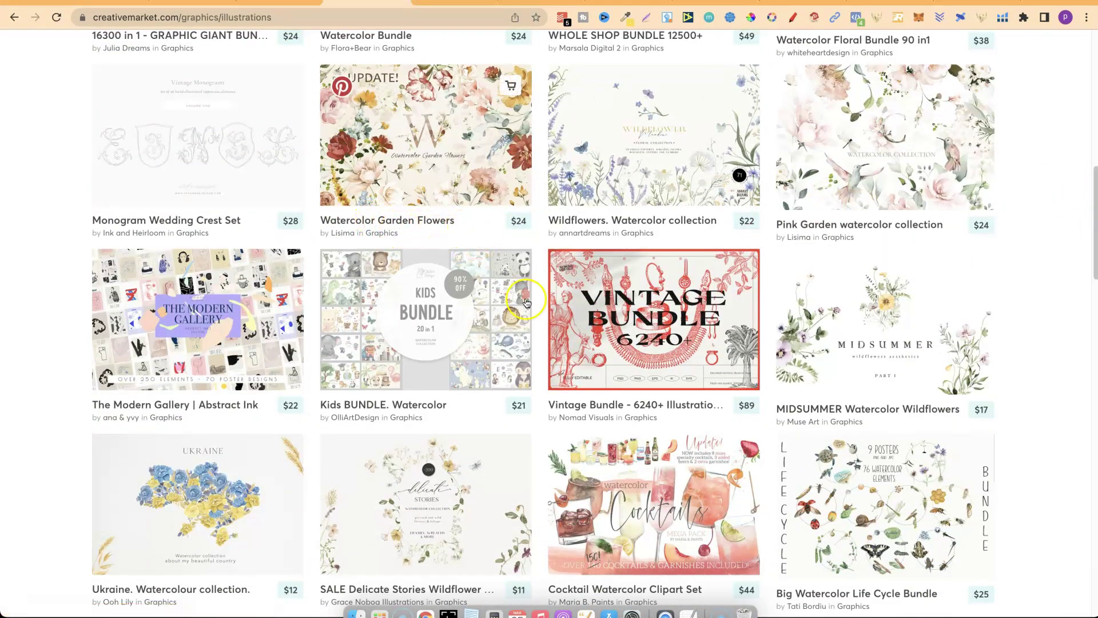
left_click(480, 613)
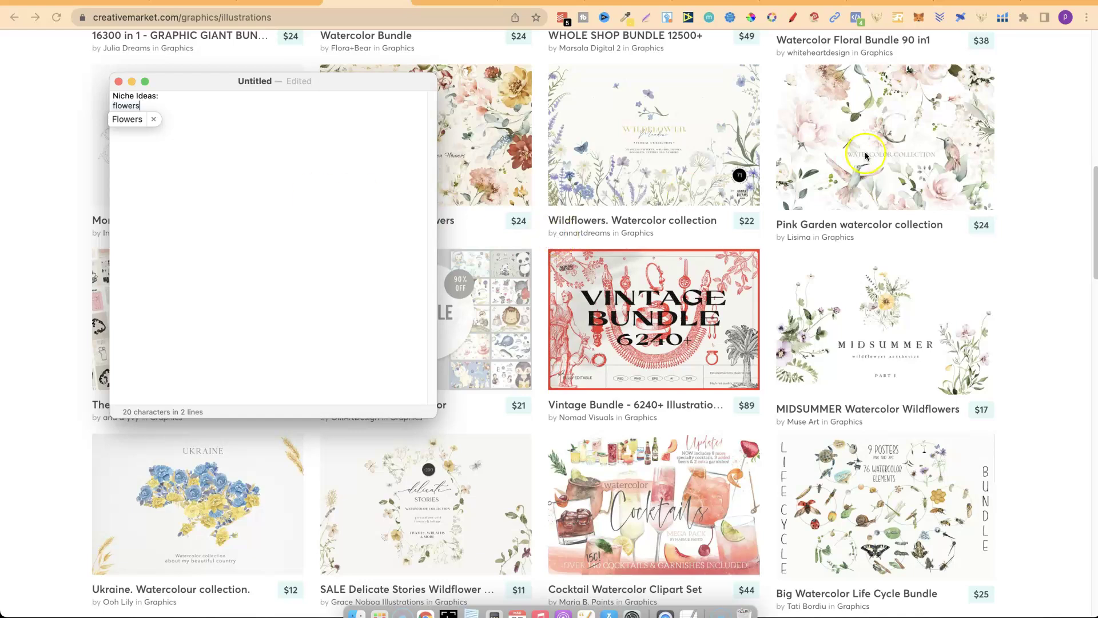
Look through further Creative Market illustrations and add "Woodland babies" to the niche ideas in Notepad.
left_click(1091, 169)
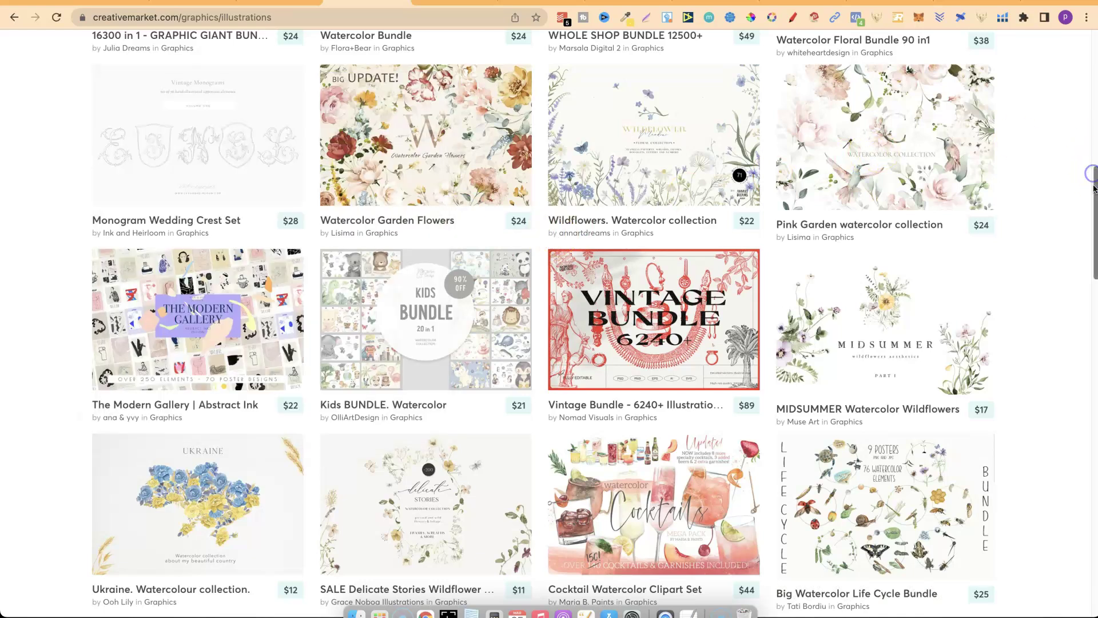
left_click_drag(1093, 167, 1093, 258)
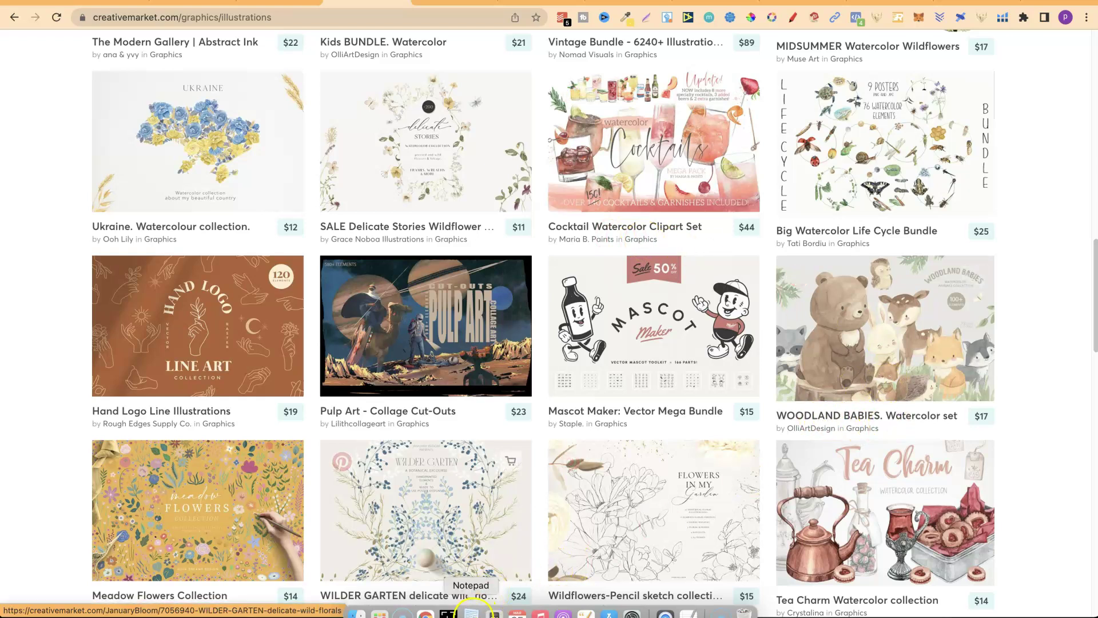
left_click(471, 614)
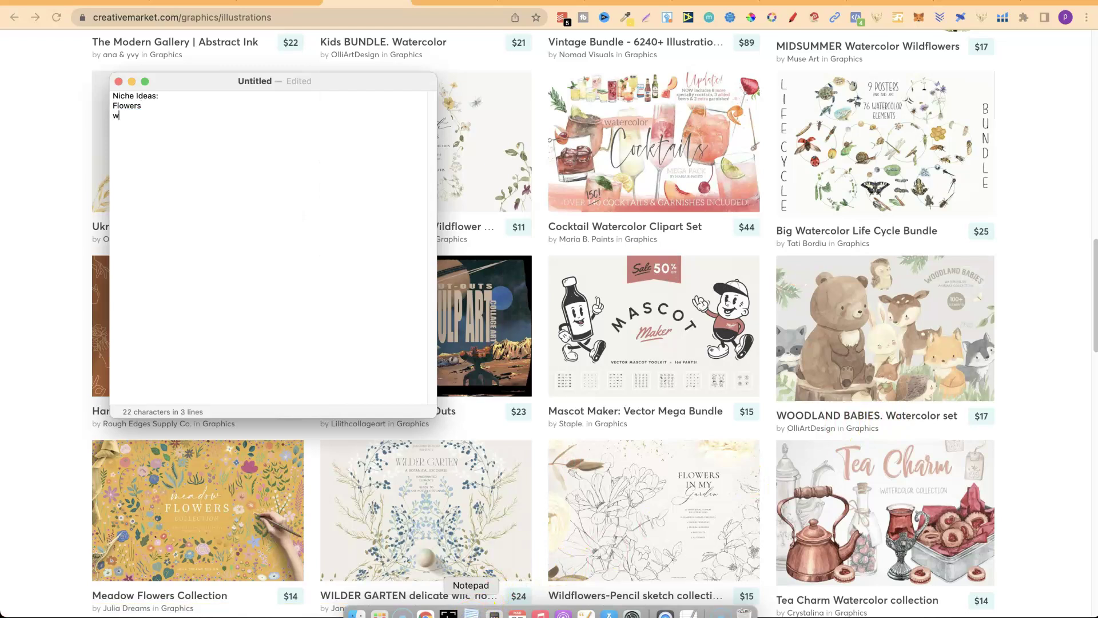
type("wers Woodland babi")
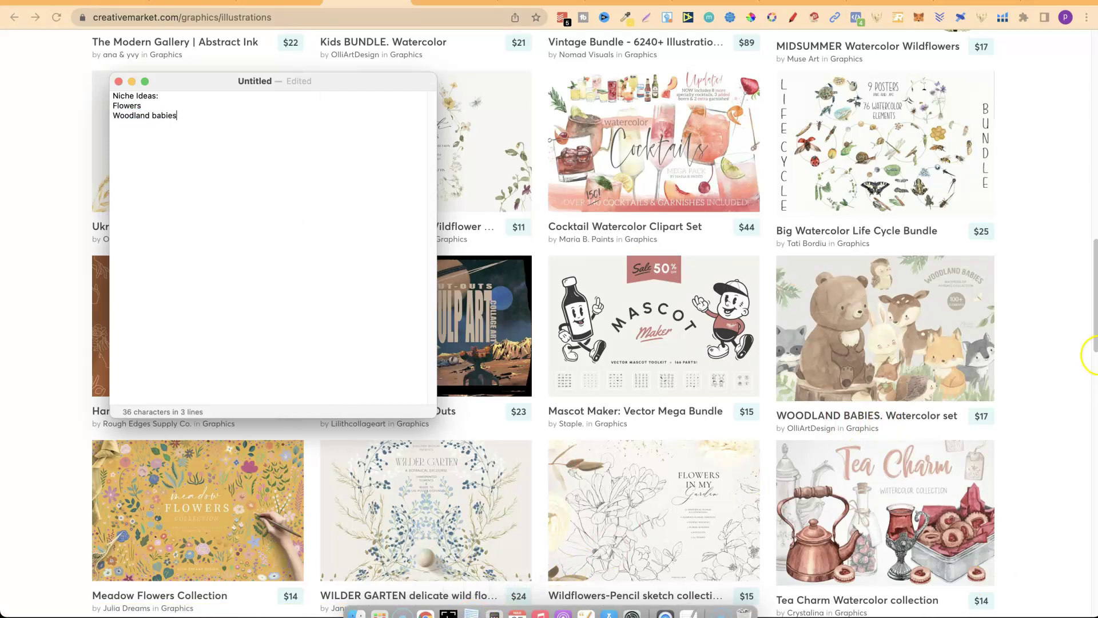
Continue through the Creative Market illustrations and add "Wildflowers" to the niche ideas in Notepad.
left_click(1094, 327)
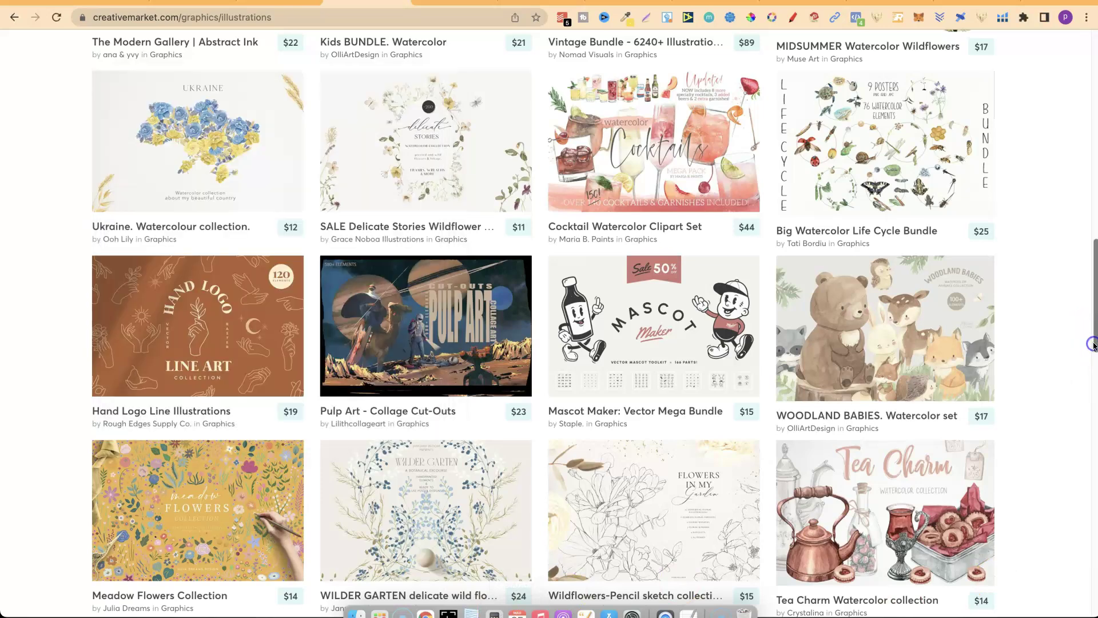
left_click_drag(1093, 318, 1094, 380)
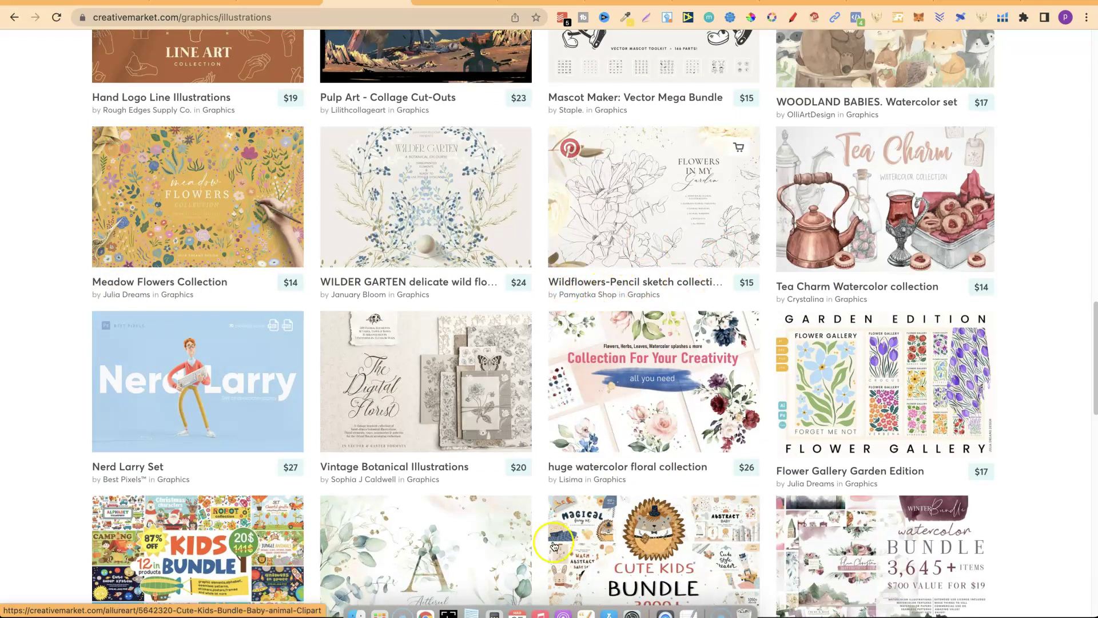
left_click(471, 613)
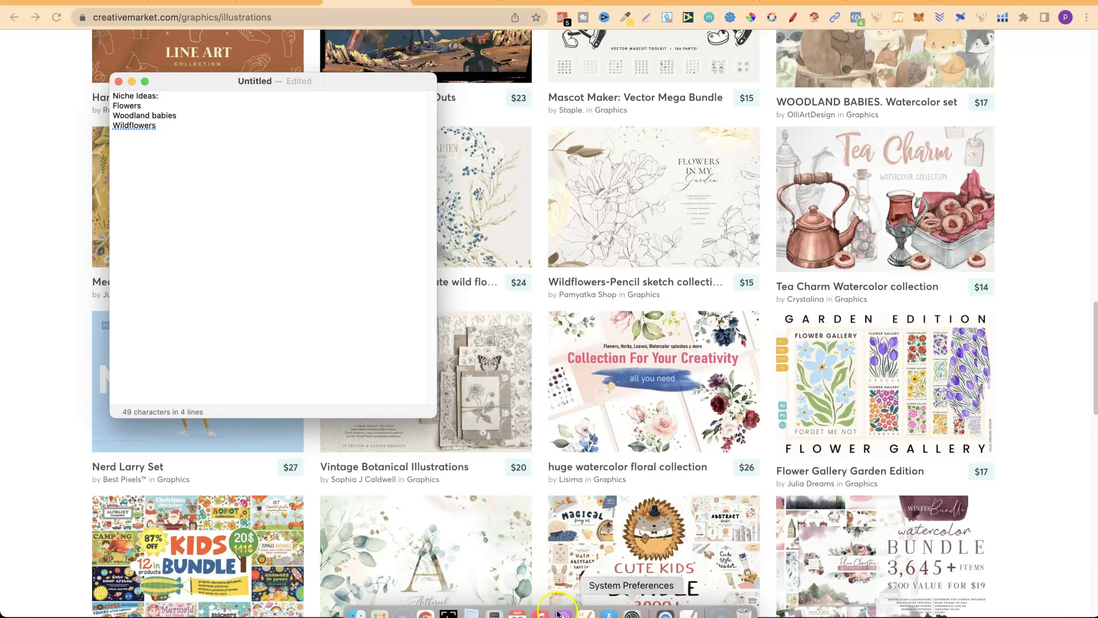
Open the Kids bundle listing from the Creative Market illustrations in a new tab and view its preview of included themes.
left_click(1089, 376)
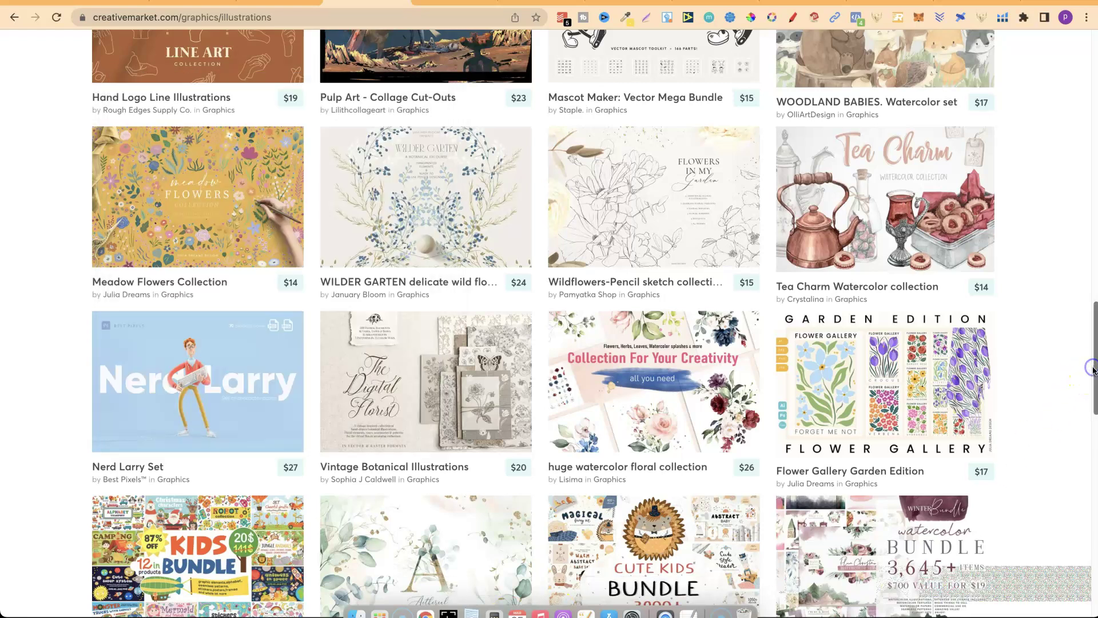
left_click_drag(1091, 365, 1092, 429)
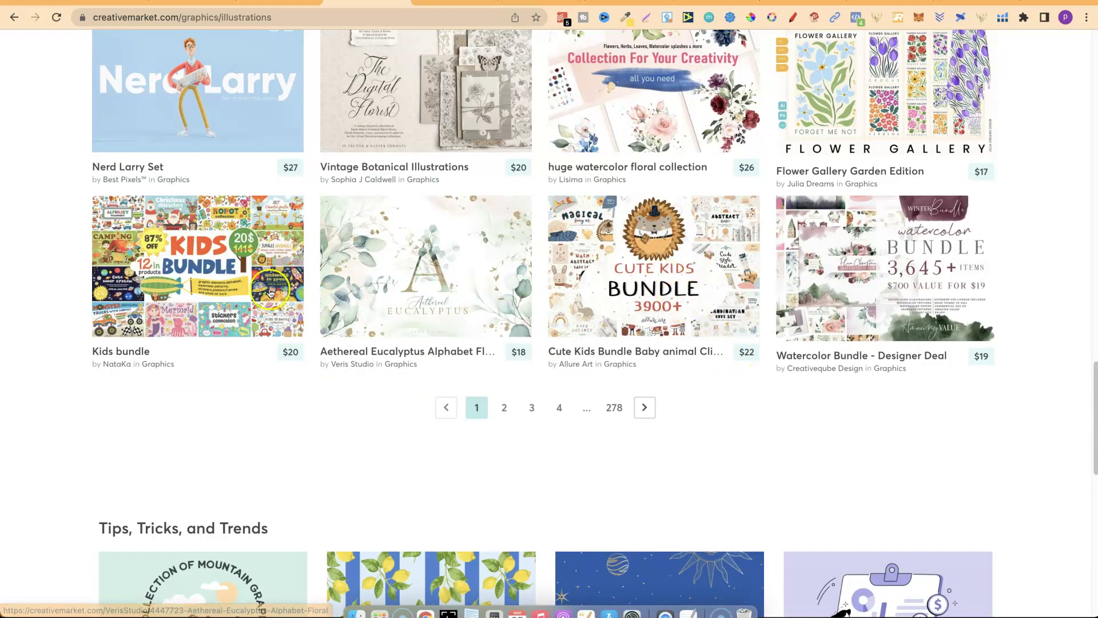
right_click(195, 276)
left_click(246, 284)
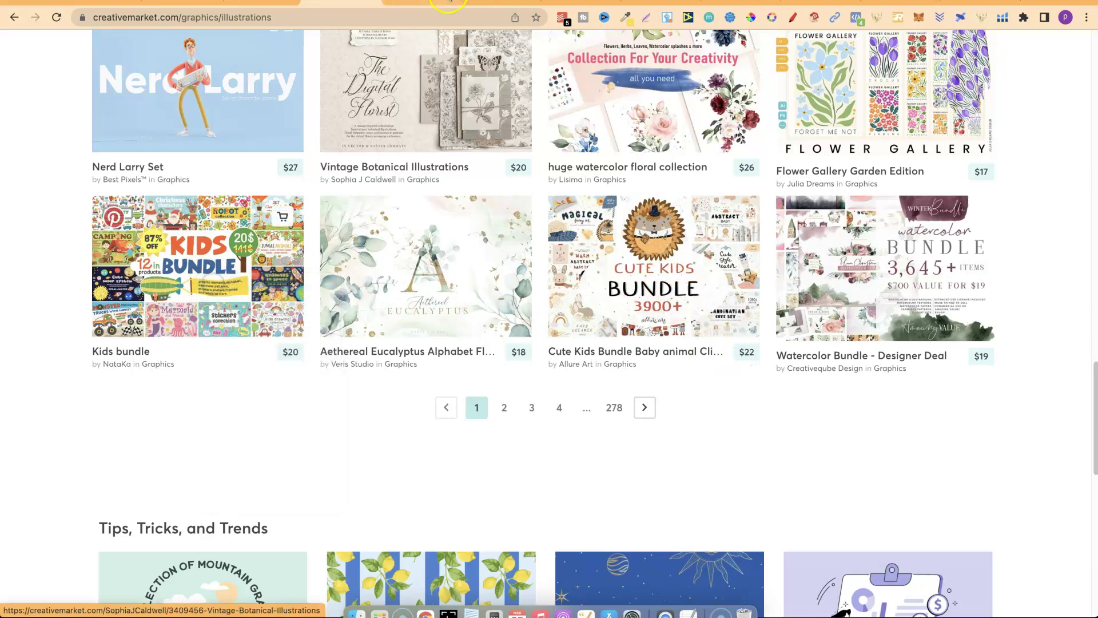
left_click(417, 3)
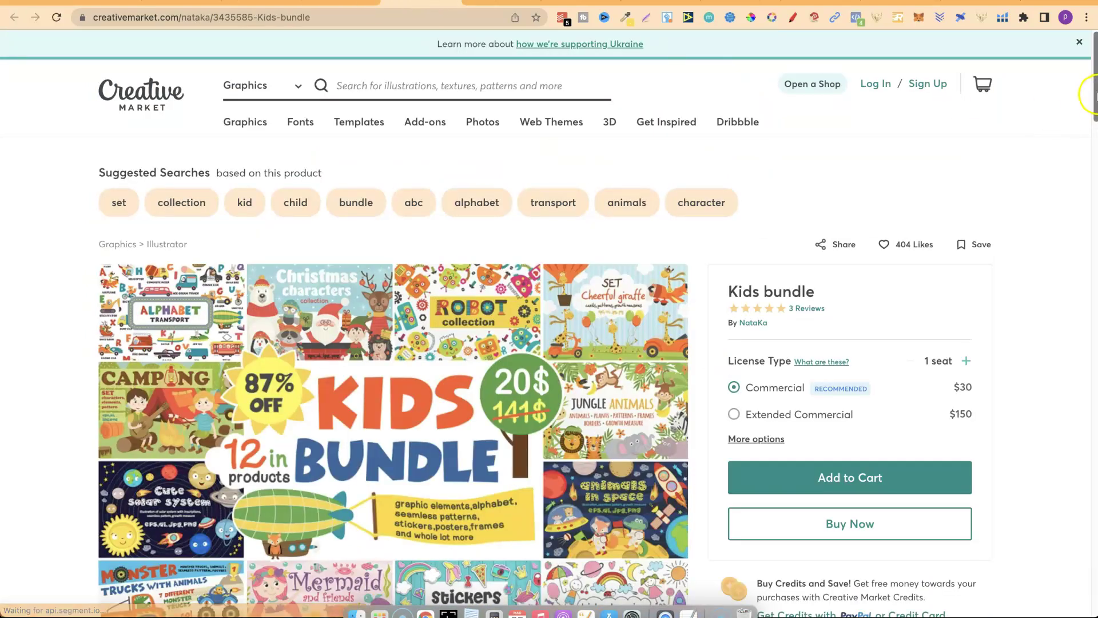
scroll(1094, 113, "down", 2)
left_click_drag(1095, 113, 1095, 125)
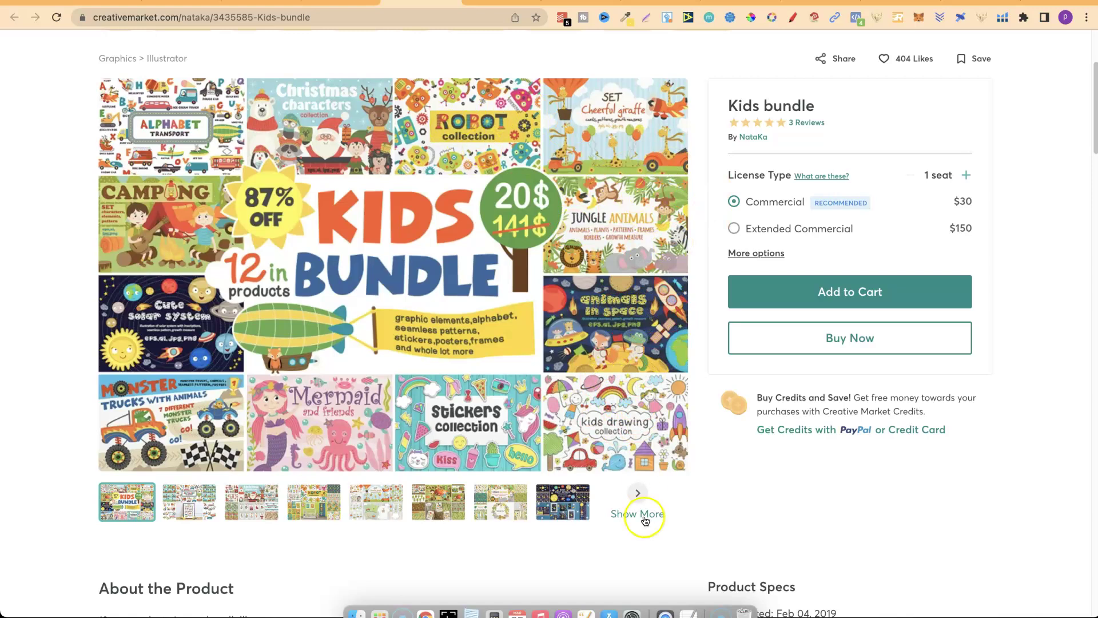
Place the Notepad note beside the Kids bundle preview and add "Robot" and "Mermaids" to the niche ideas.
left_click(471, 611)
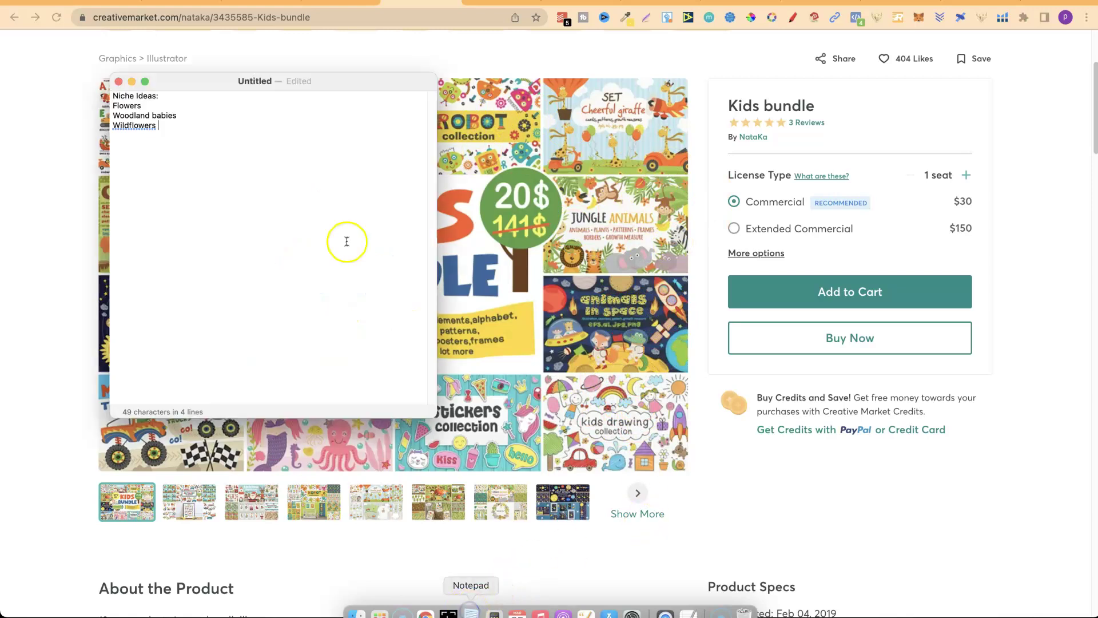
left_click_drag(336, 83, 944, 116)
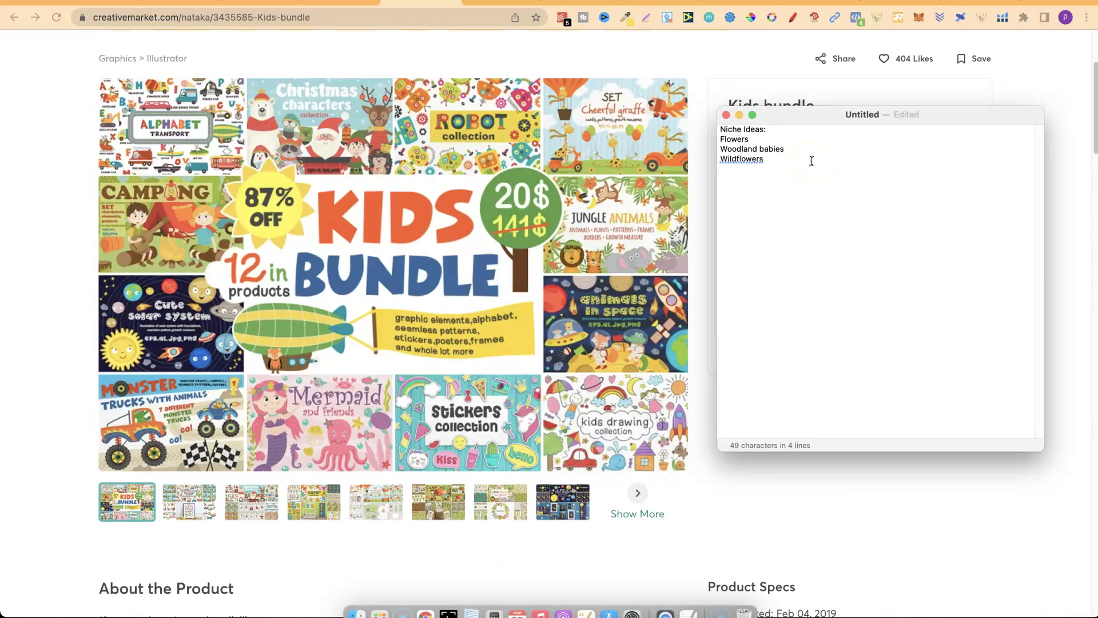
key("Return")
type("robot")
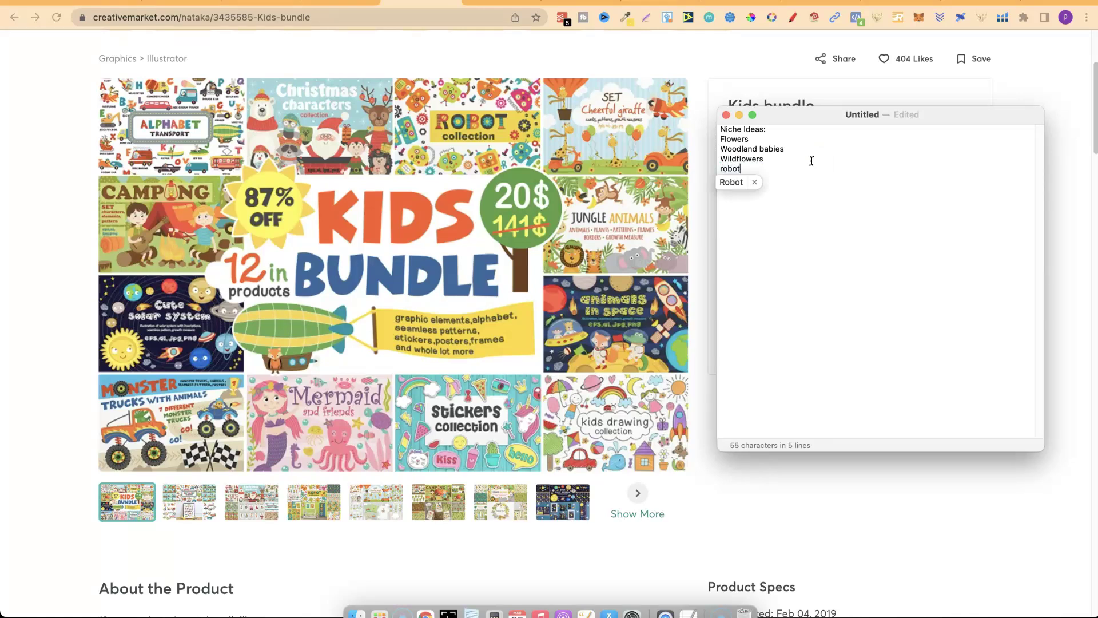
key("Return")
type("mermaids")
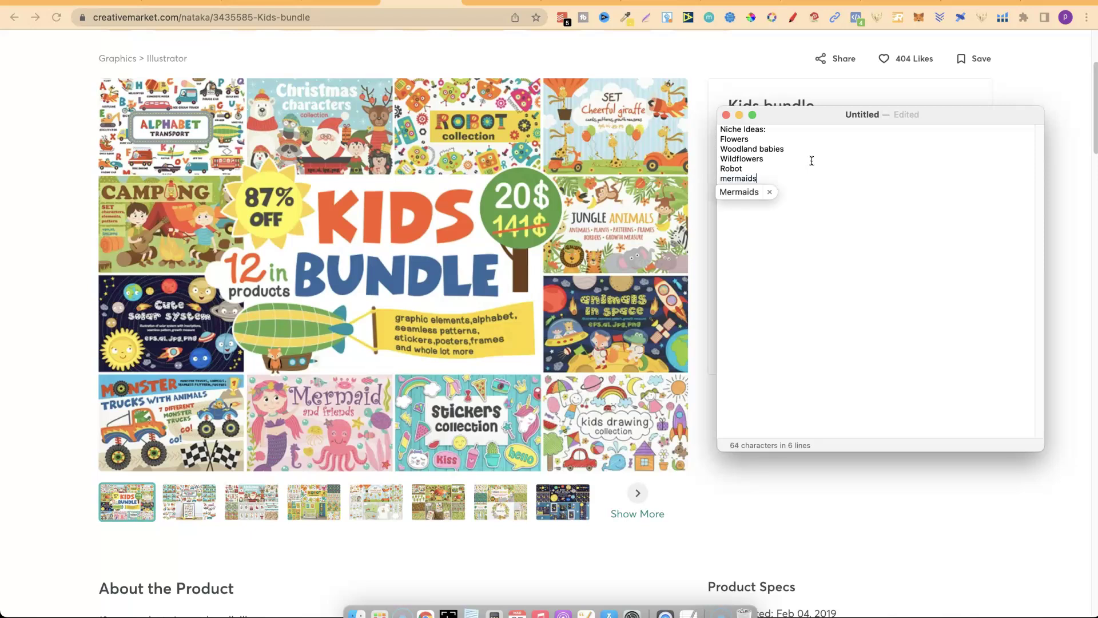
Add "Monster trucks" and "Camping" to the niche ideas in the Notepad note.
key("Return")
type("monster tru")
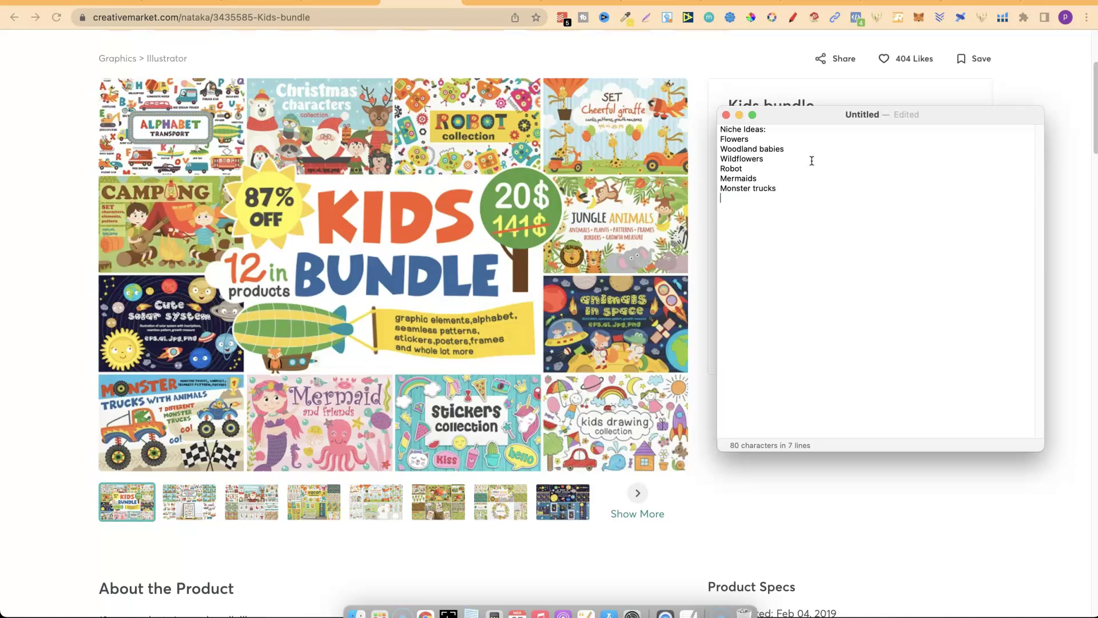
type("g")
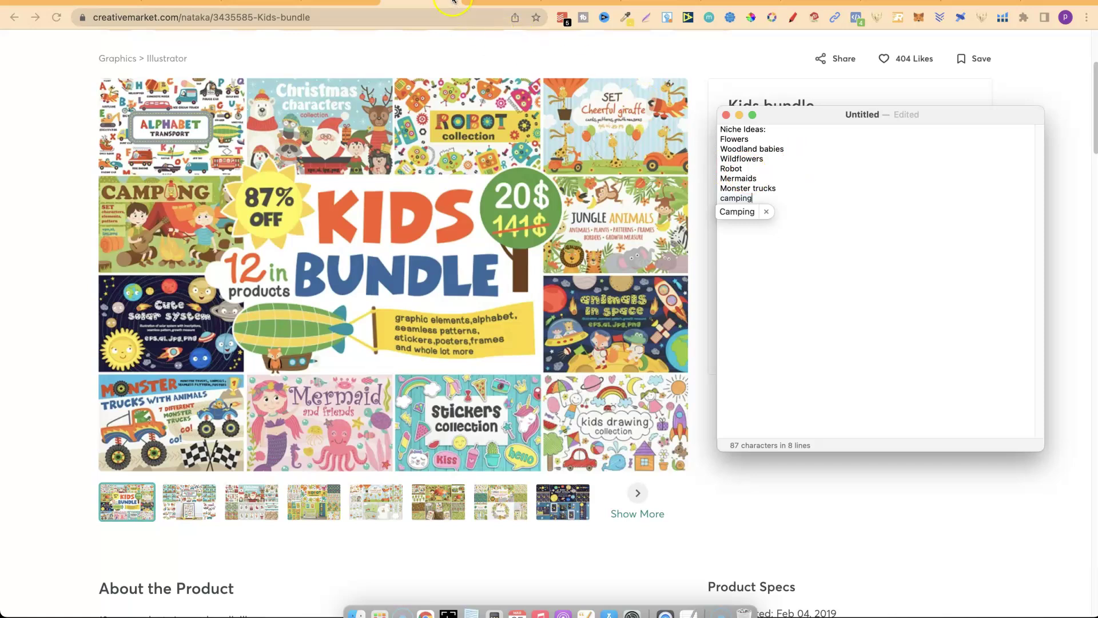
left_click(836, 245)
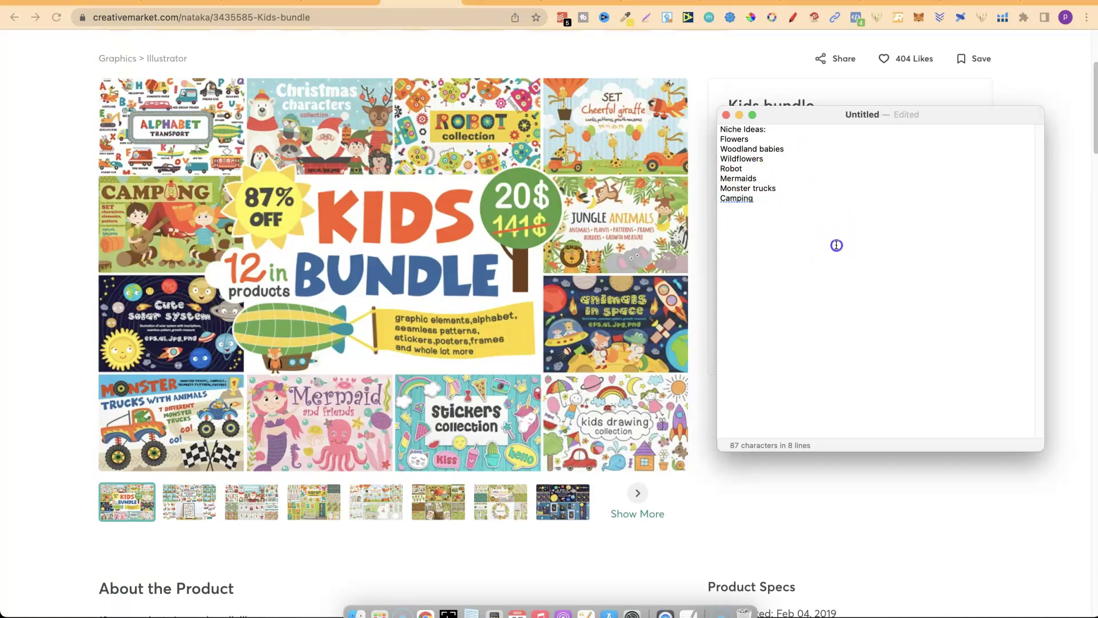
Switch to Creative Fabrica, open the full list of graphics and view the most popular listings.
left_click(452, 1)
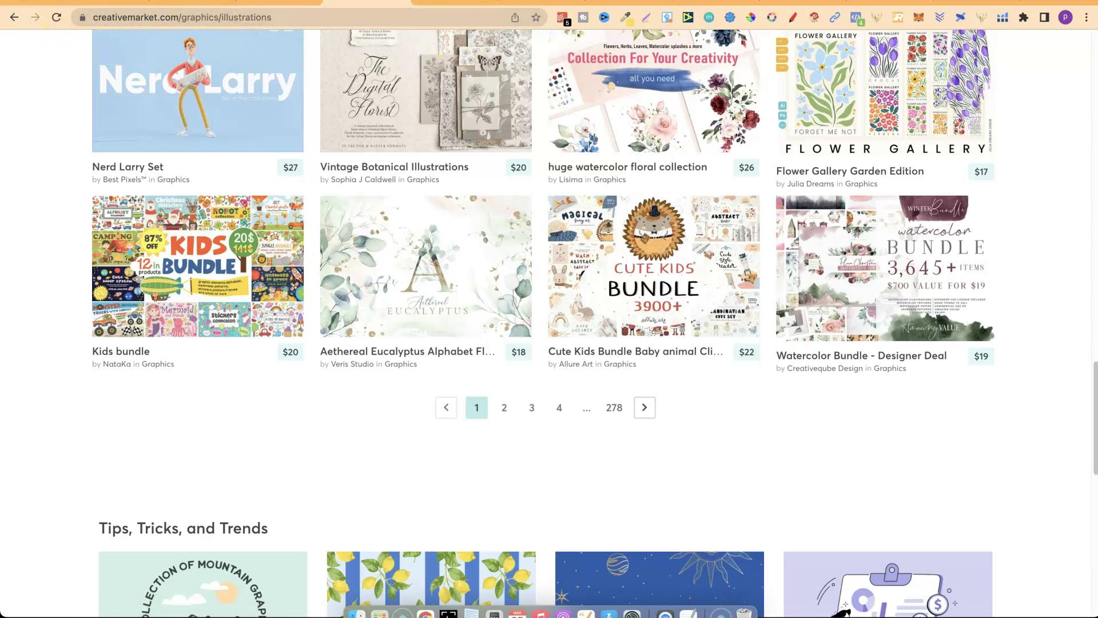
left_click(448, 2)
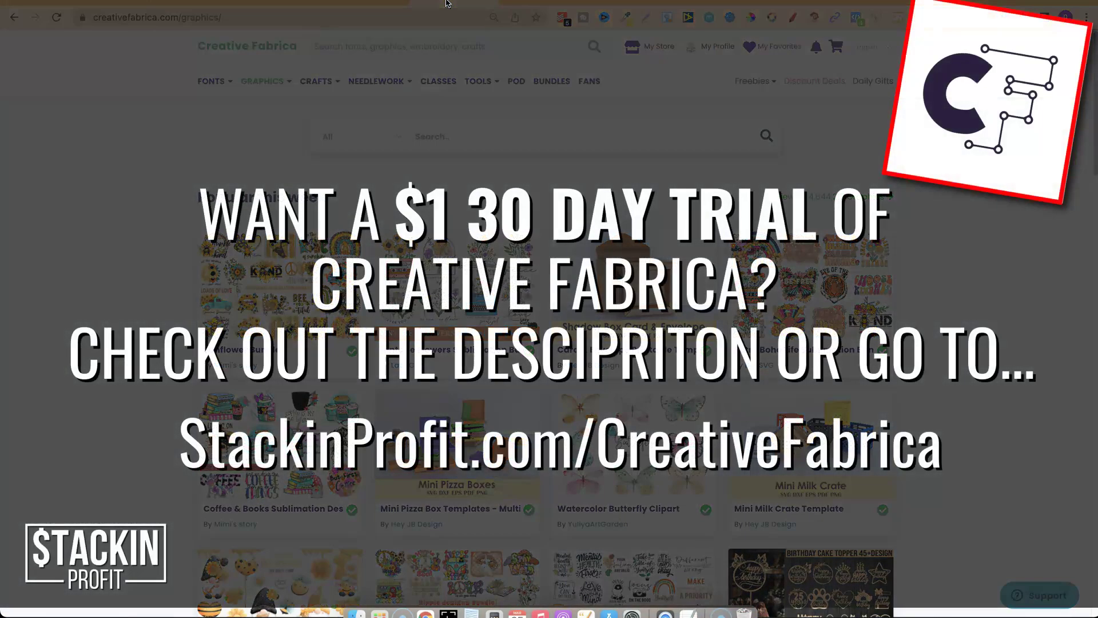
mouse_move(256, 79)
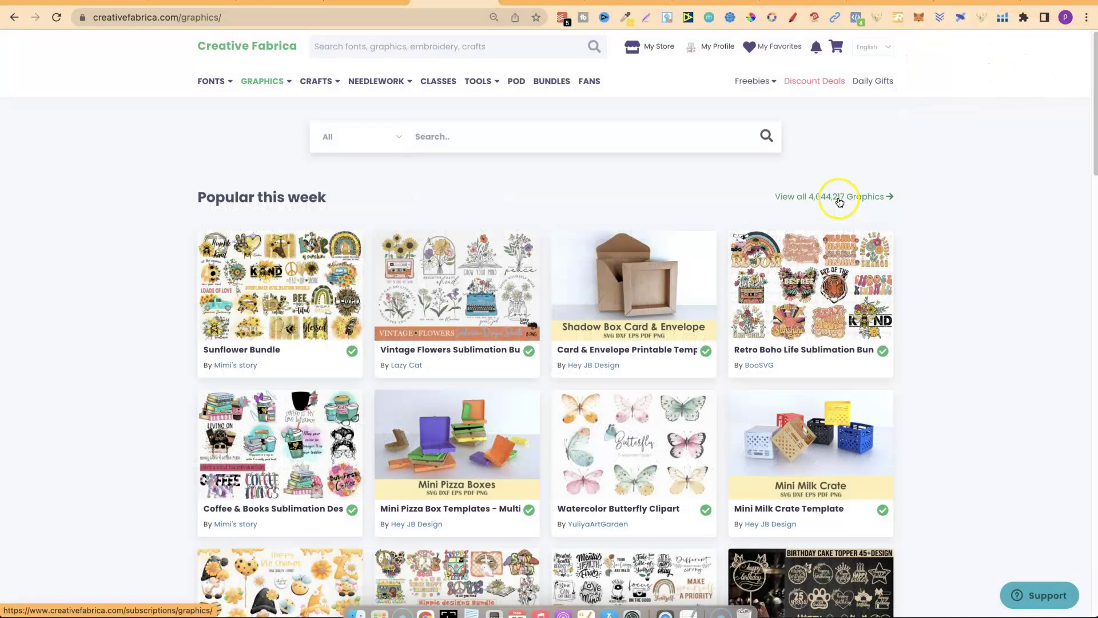
left_click(866, 201)
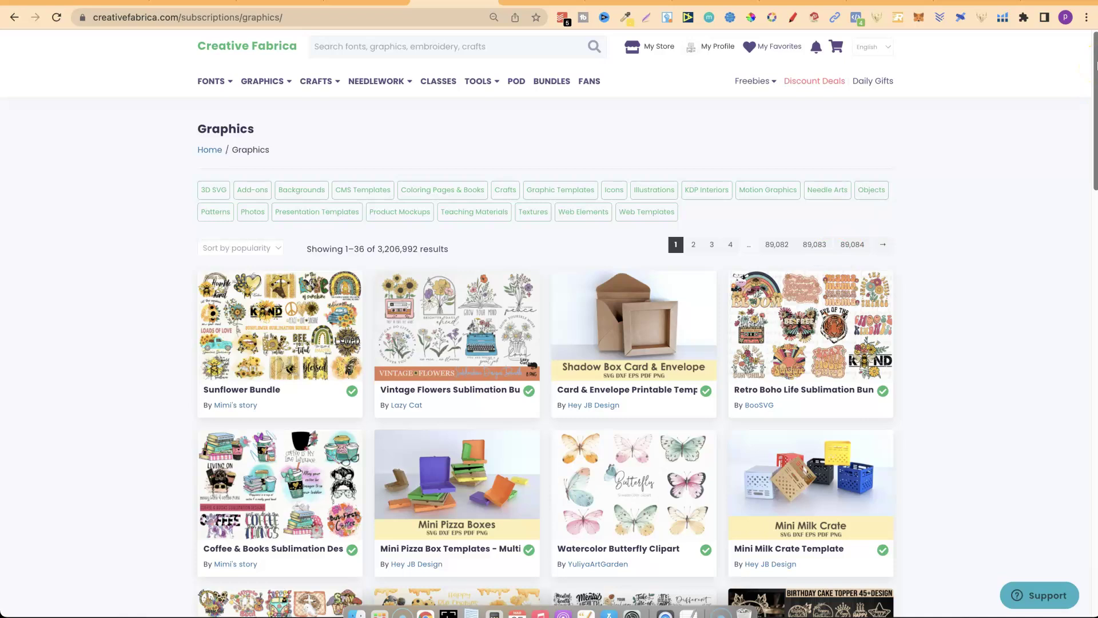
scroll(1094, 65, "down", 5)
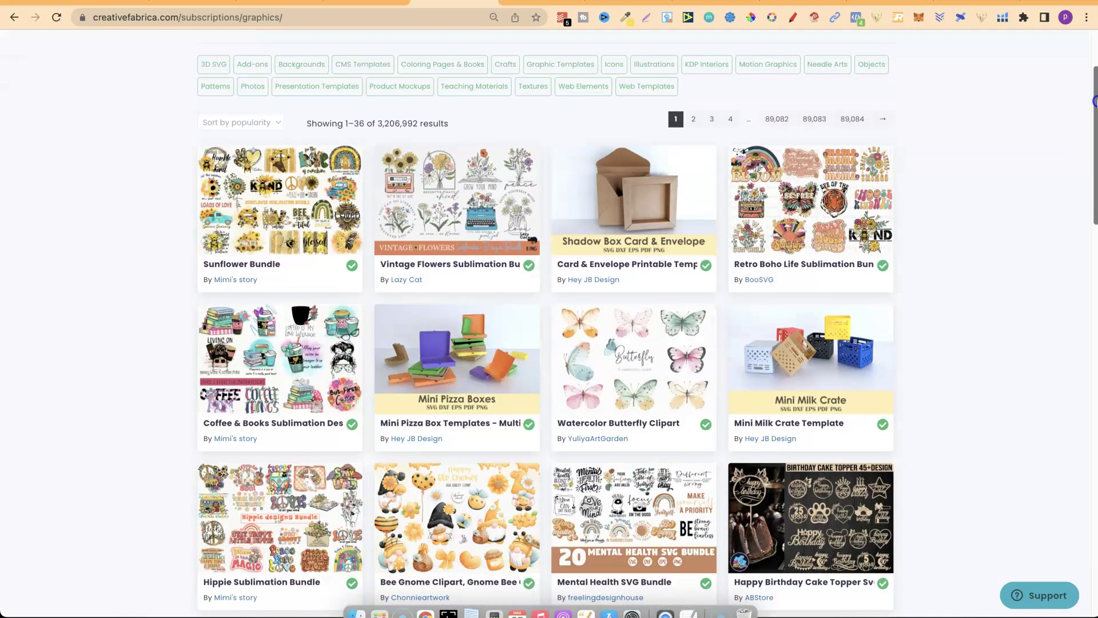
Add "Sunflower" and "Coffee" from the popular Creative Fabrica graphics to the niche ideas in Notepad.
left_click(471, 613)
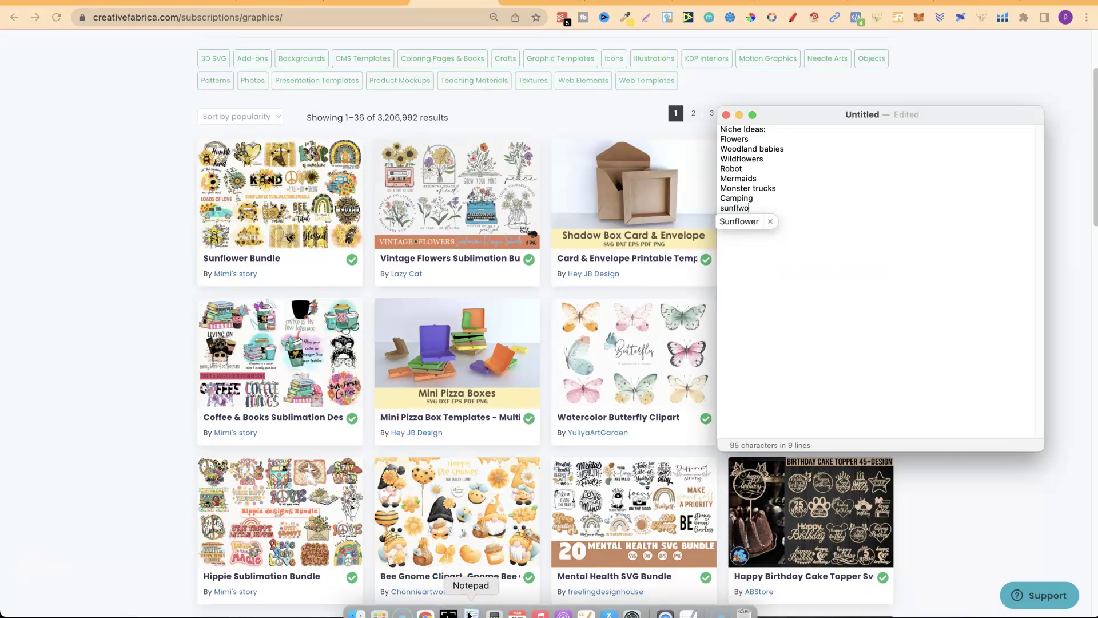
left_click(734, 222)
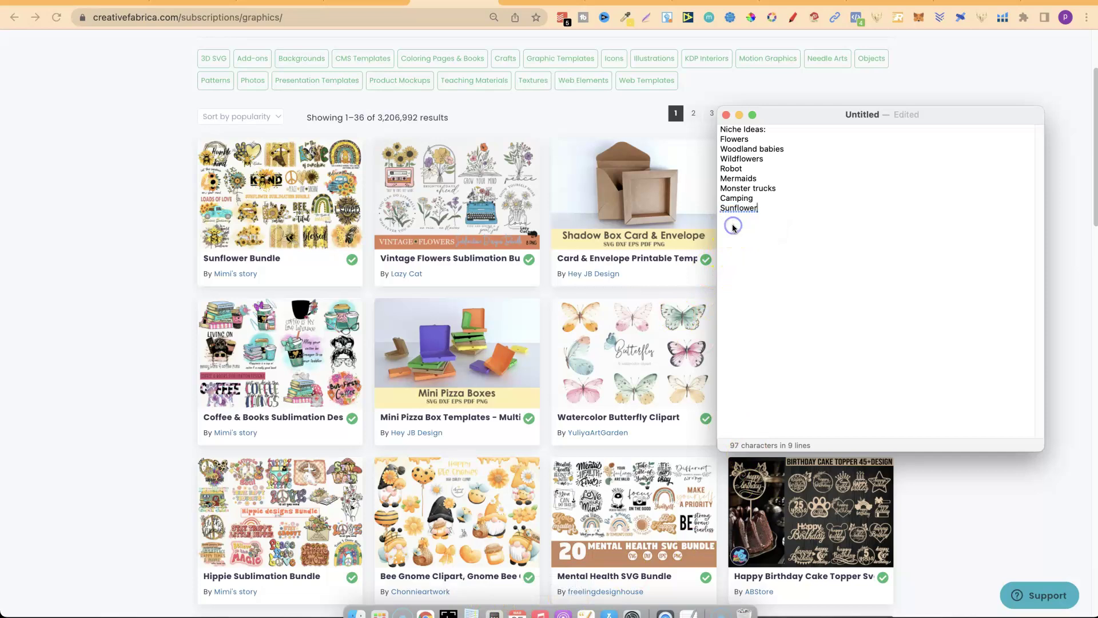
left_click(147, 308)
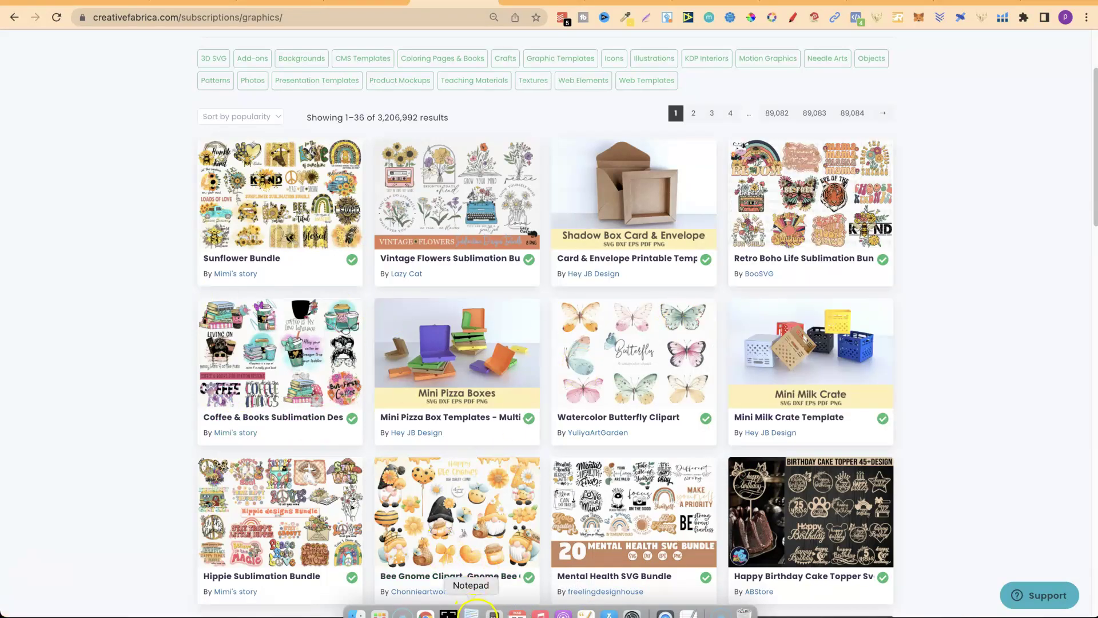
left_click(472, 610)
key("Return")
type("coffee")
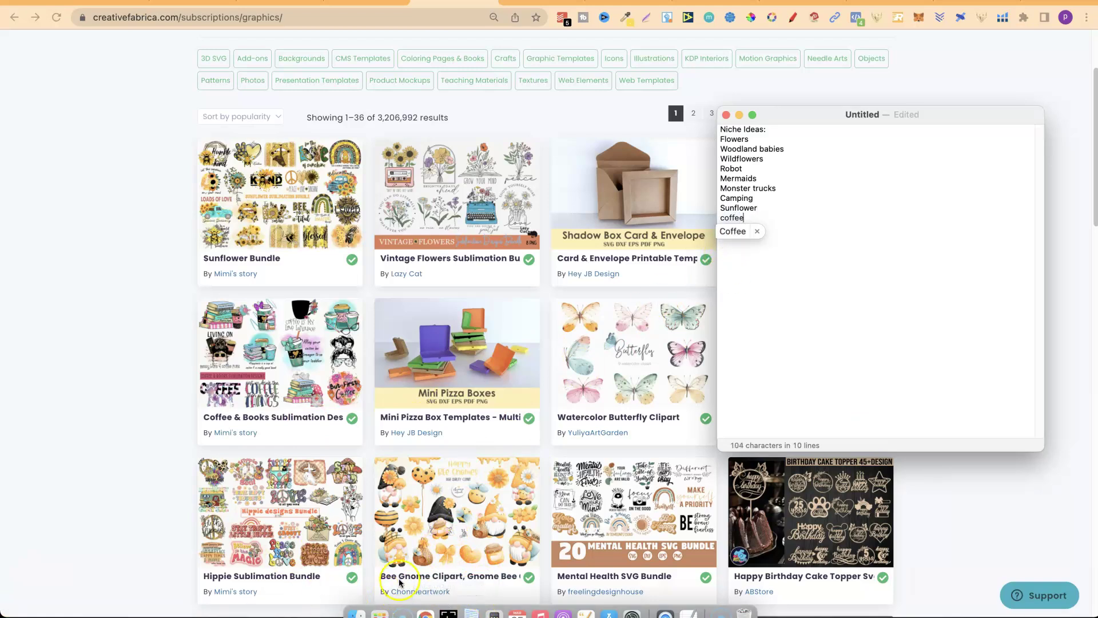
left_click(1029, 486)
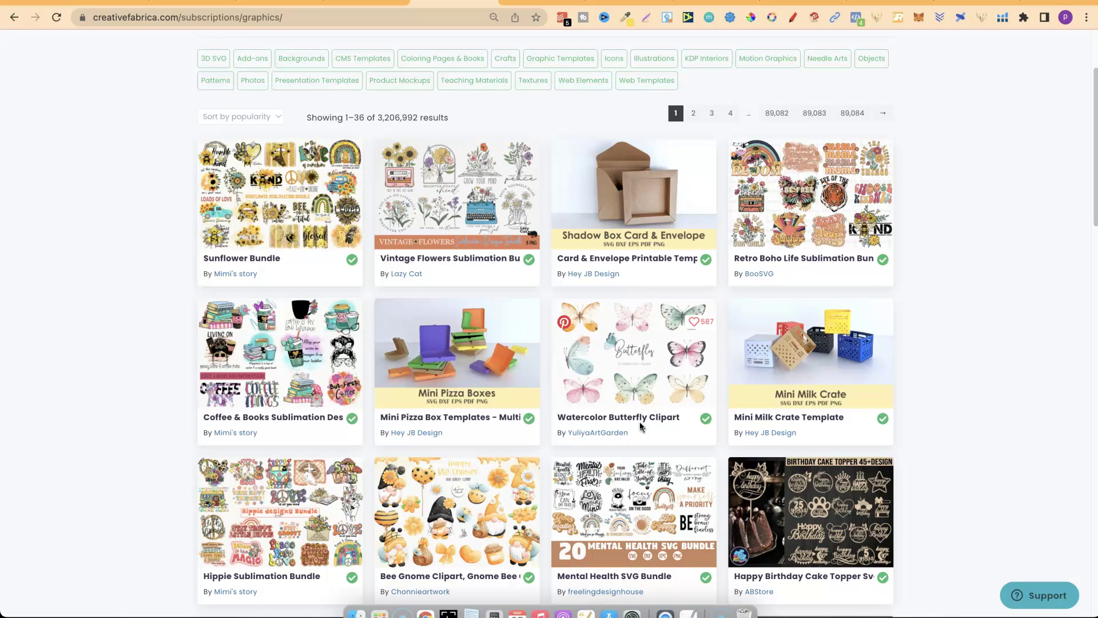
Look through the remaining popular graphics on the first Creative Fabrica page for more recurring themes.
left_click(1094, 314)
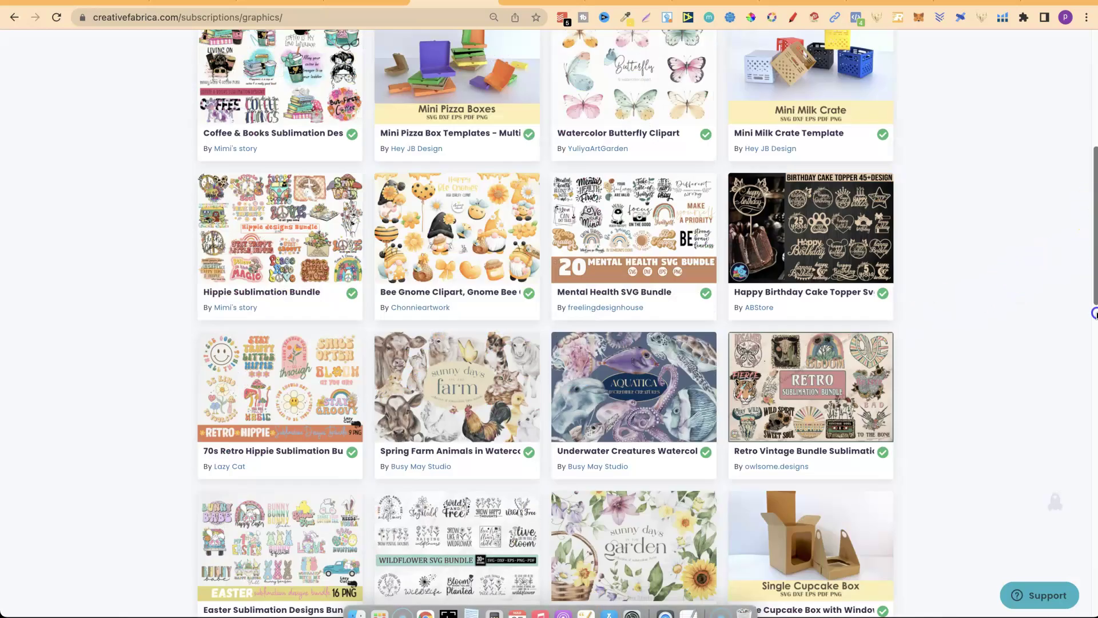
scroll(1094, 313, "down", 7)
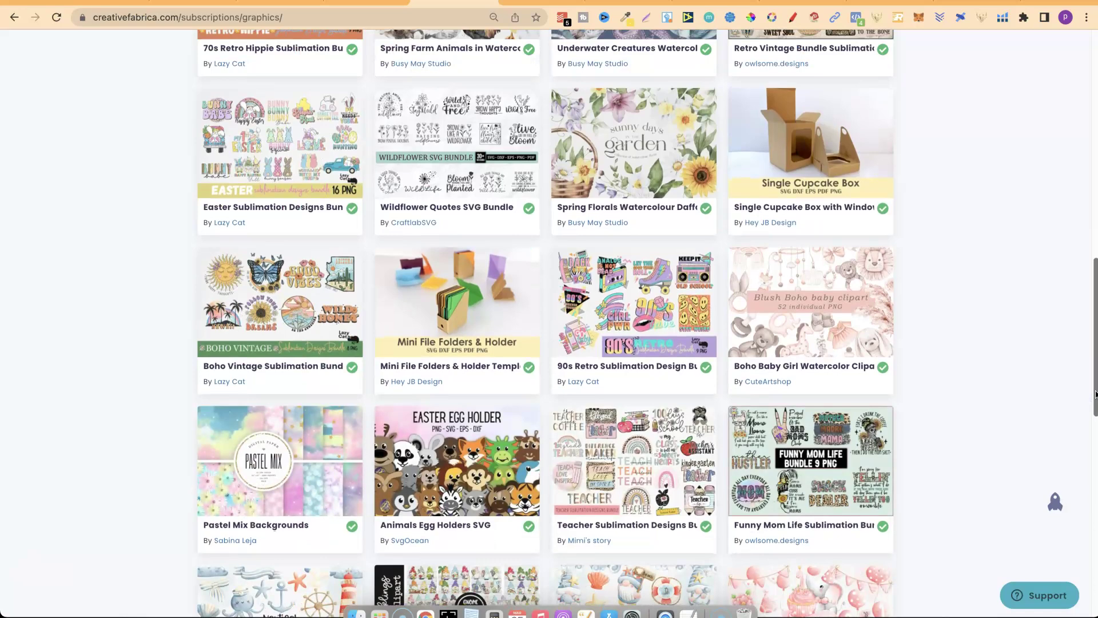
left_click_drag(1095, 394, 1096, 65)
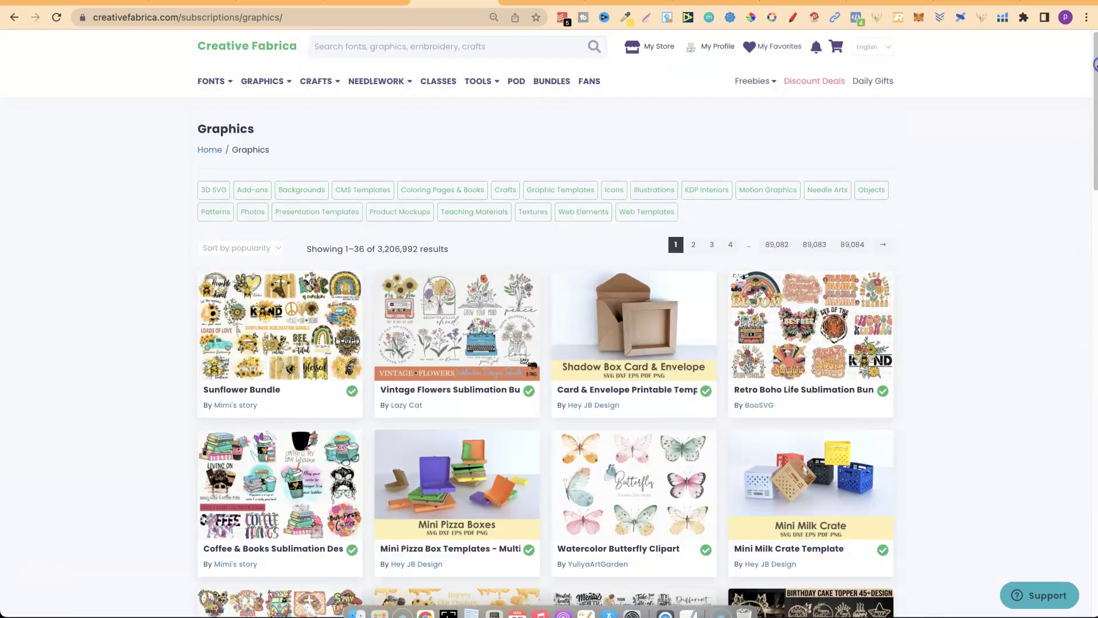
Open the KDP Interiors graphics category, sort it by latest and look through the newest interiors.
left_click(261, 80)
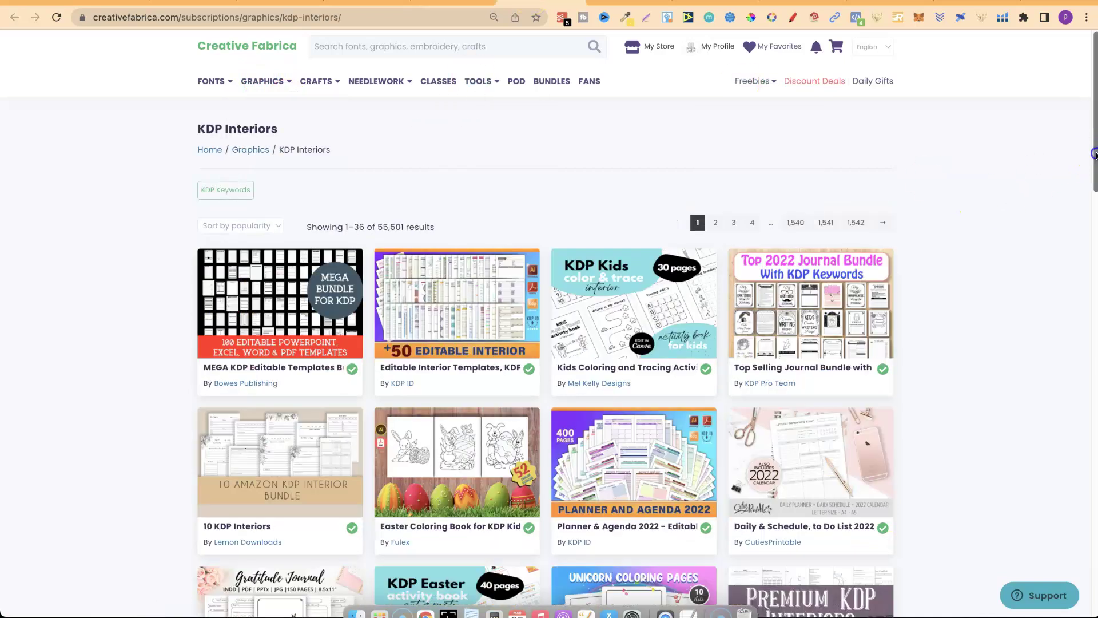
left_click_drag(1096, 153, 1095, 183)
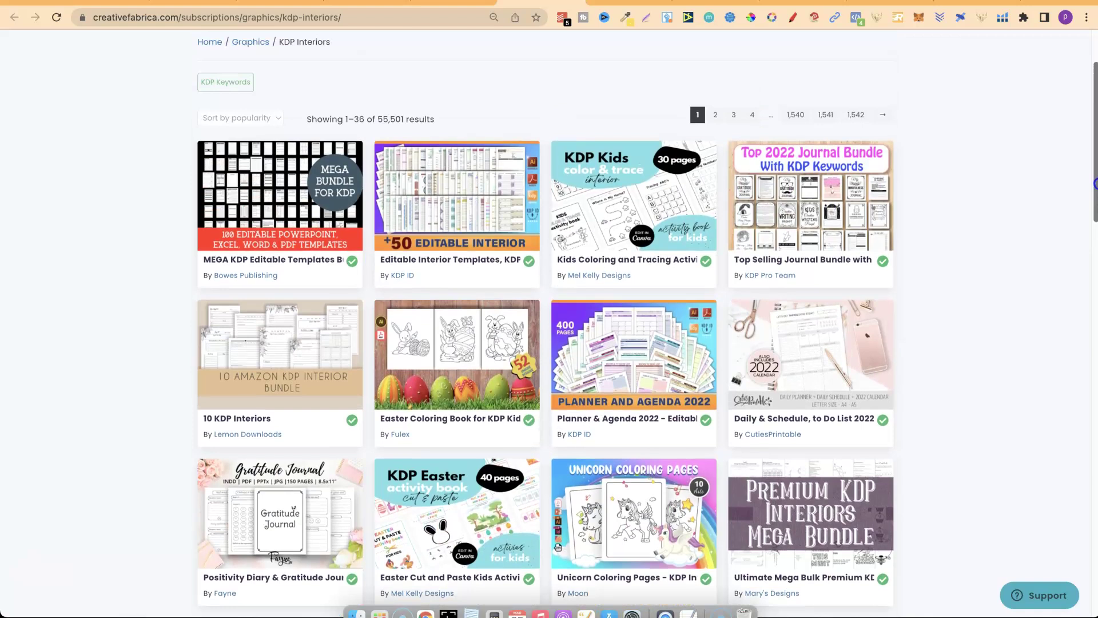
left_click(243, 120)
left_click(255, 129)
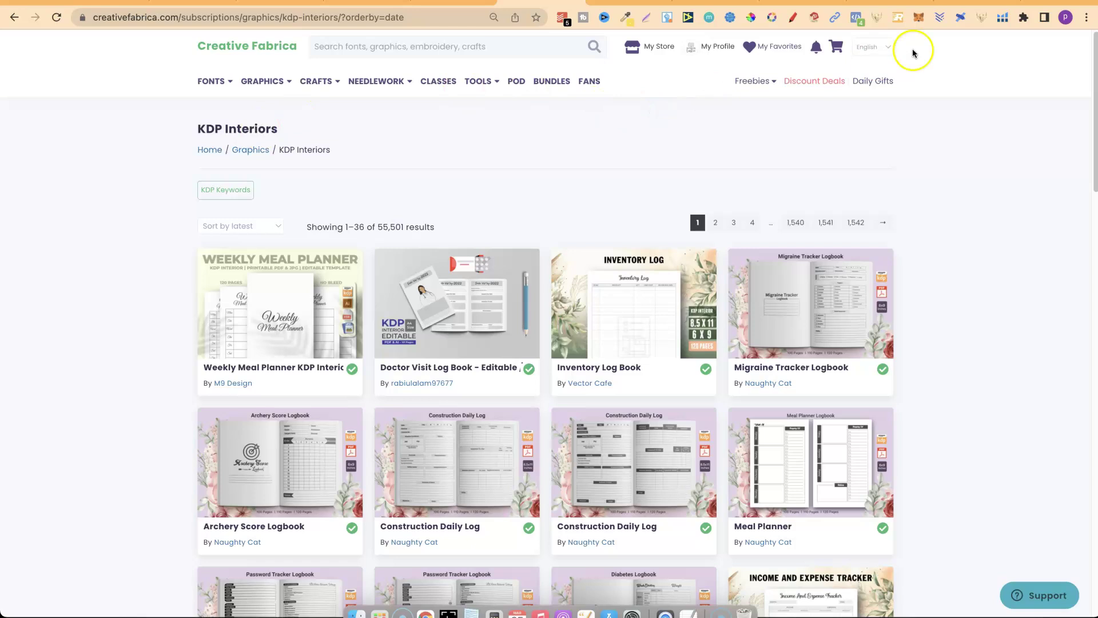
left_click_drag(1094, 63, 1094, 99)
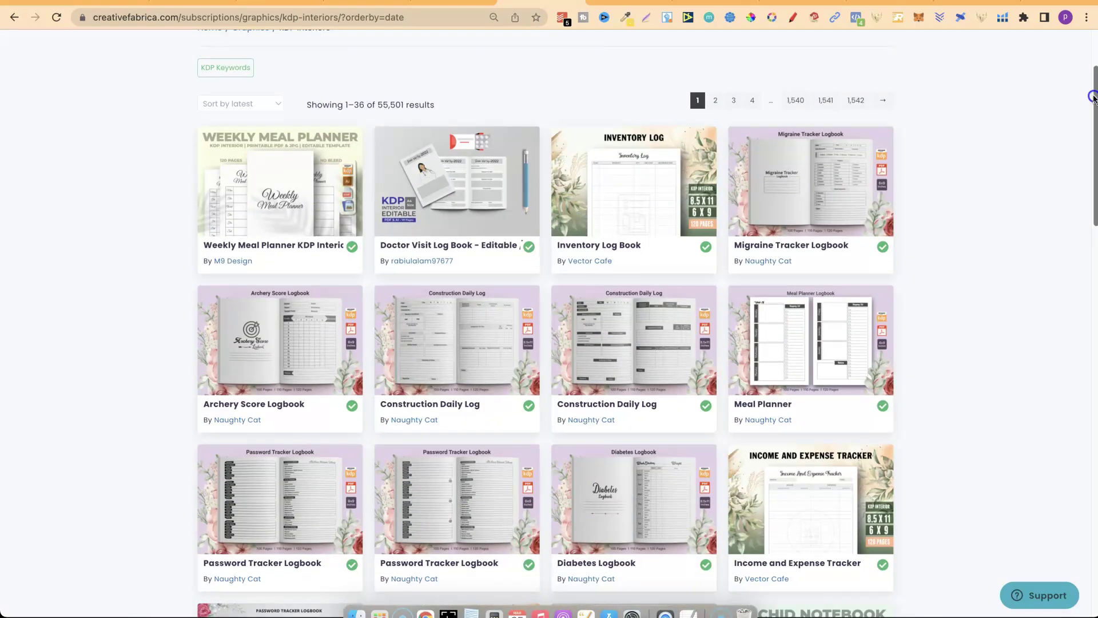
left_click_drag(1094, 98, 1094, 102)
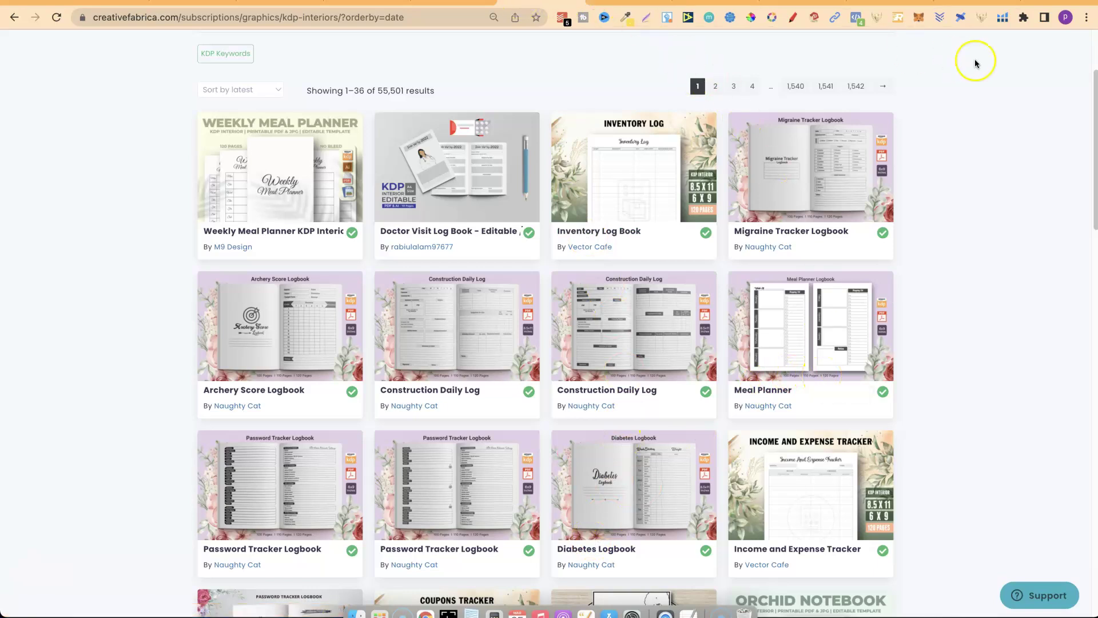
Open the Coloring Books Kids category and look through its popular coloring pages for themes.
left_click_drag(1096, 120, 1096, 83)
mouse_move(263, 80)
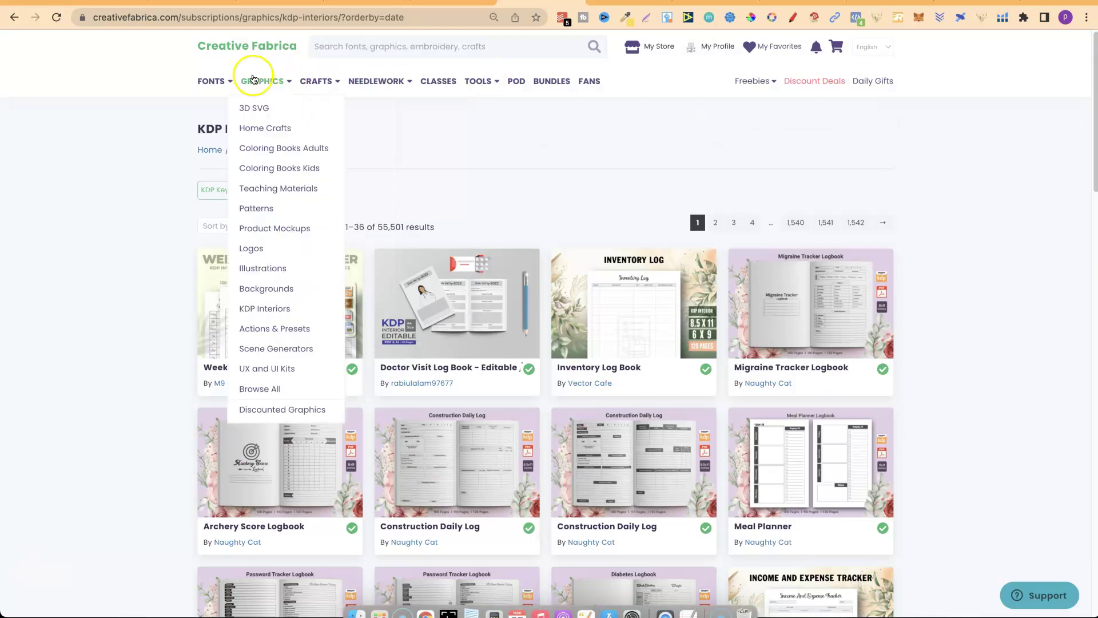
left_click(289, 169)
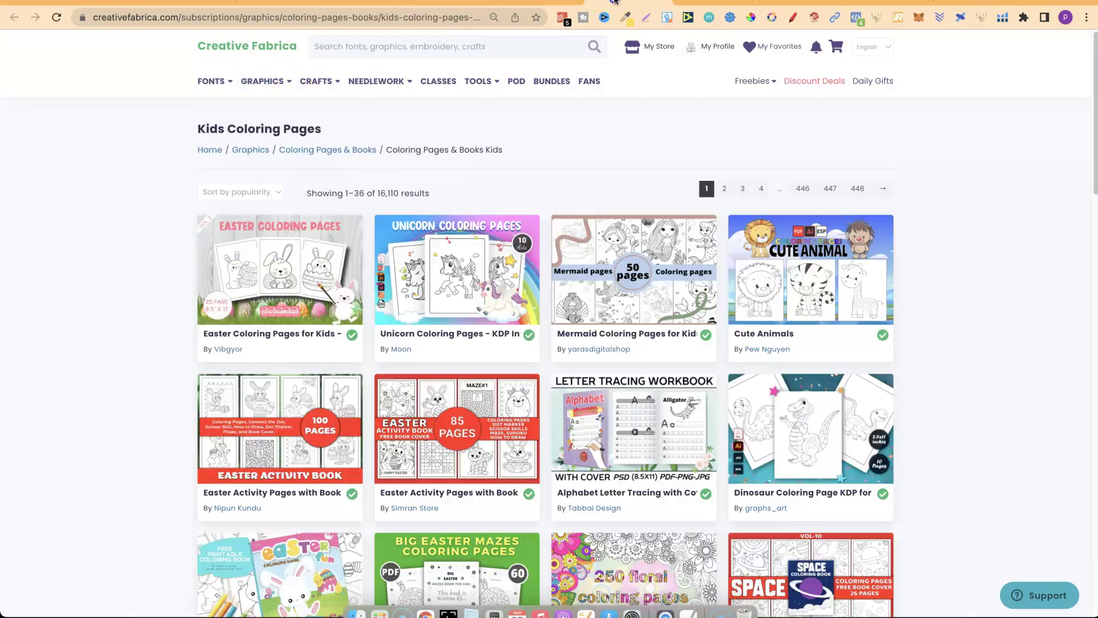
left_click_drag(1095, 101, 1095, 135)
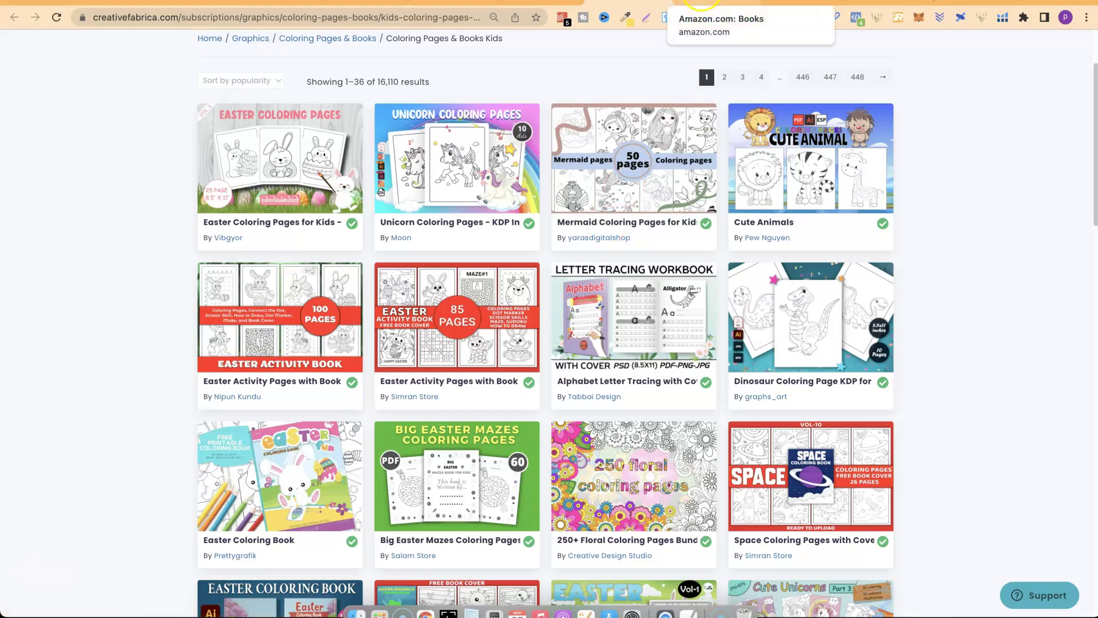
Switch to the Amazon Books page and bring up the search suggestions for "coloring book".
left_click(701, 2)
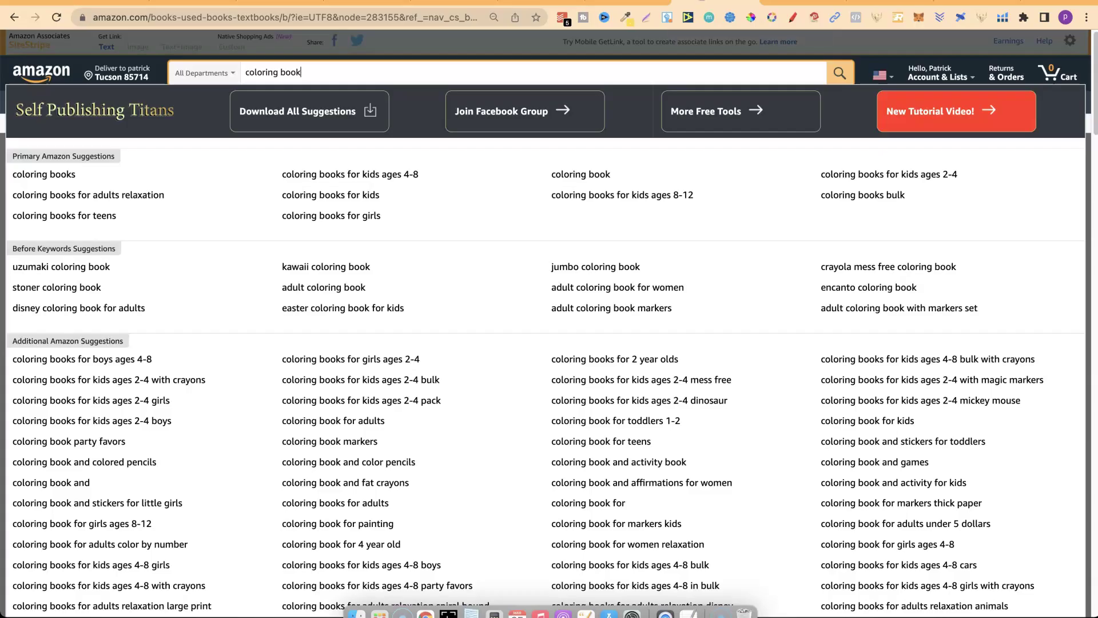
left_click(245, 76)
left_click(310, 72)
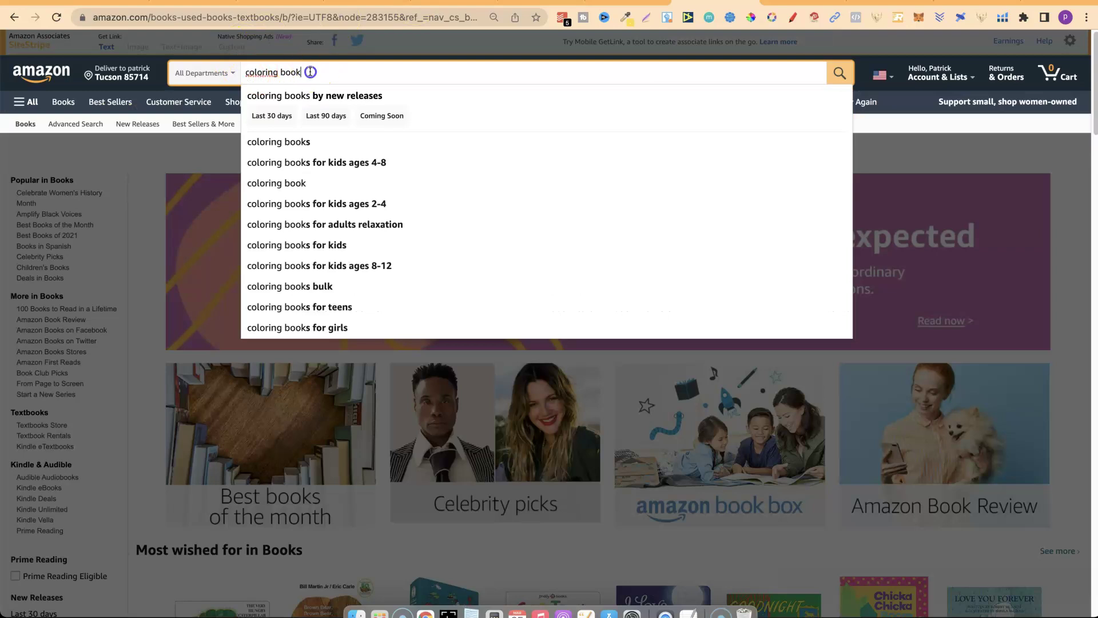
Change the Amazon search phrase to "mermaid coloring book" and bring up its keyword suggestions.
left_click_drag(310, 72, 241, 71)
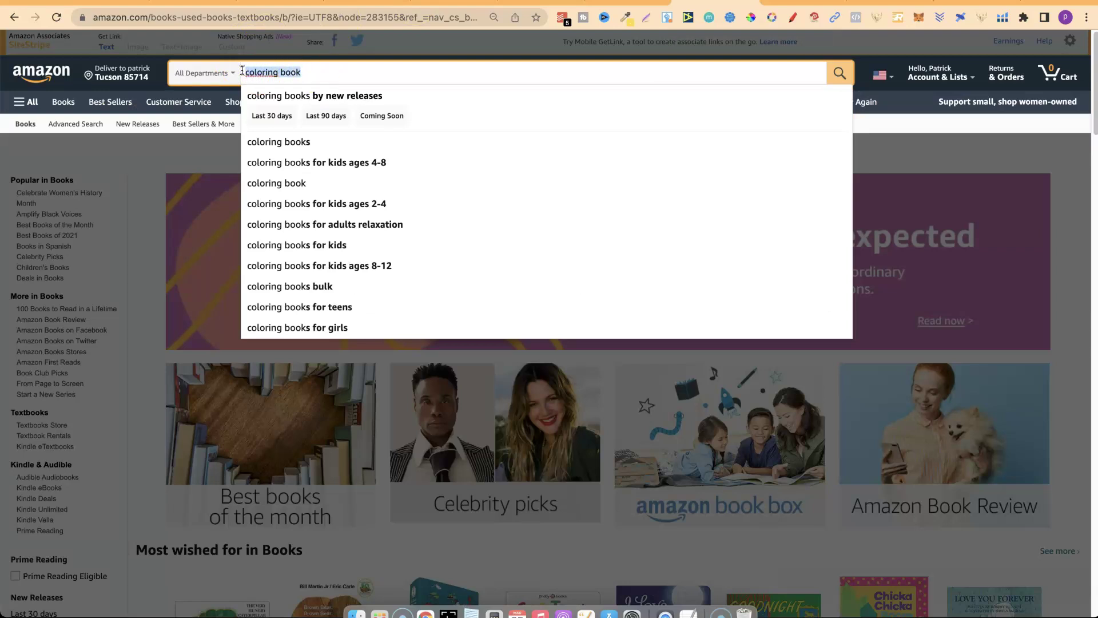
left_click(312, 73)
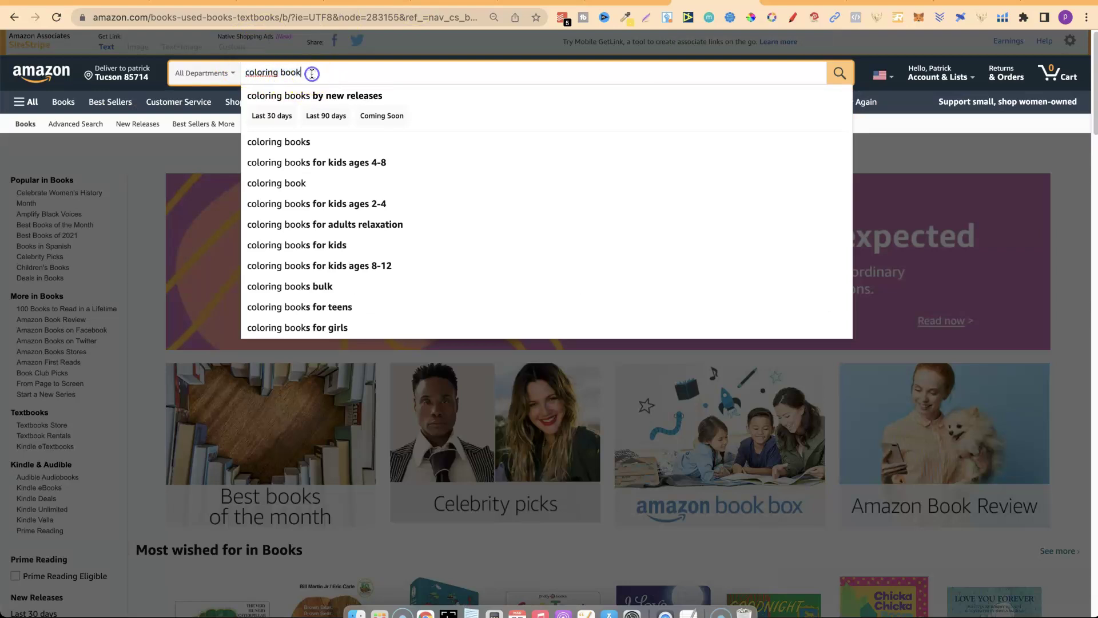
left_click(245, 75)
type("mermaid")
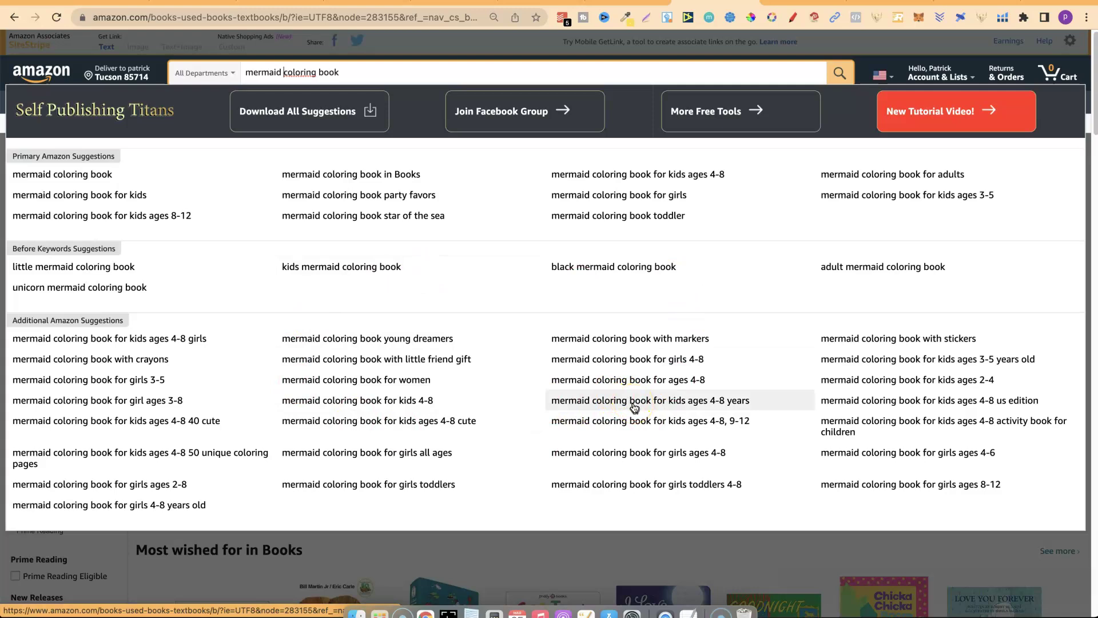
Look at the mermaid coloring pages on Creative Fabrica and return to the "mermaid coloring book" suggestions on Amazon.
left_click(629, 3)
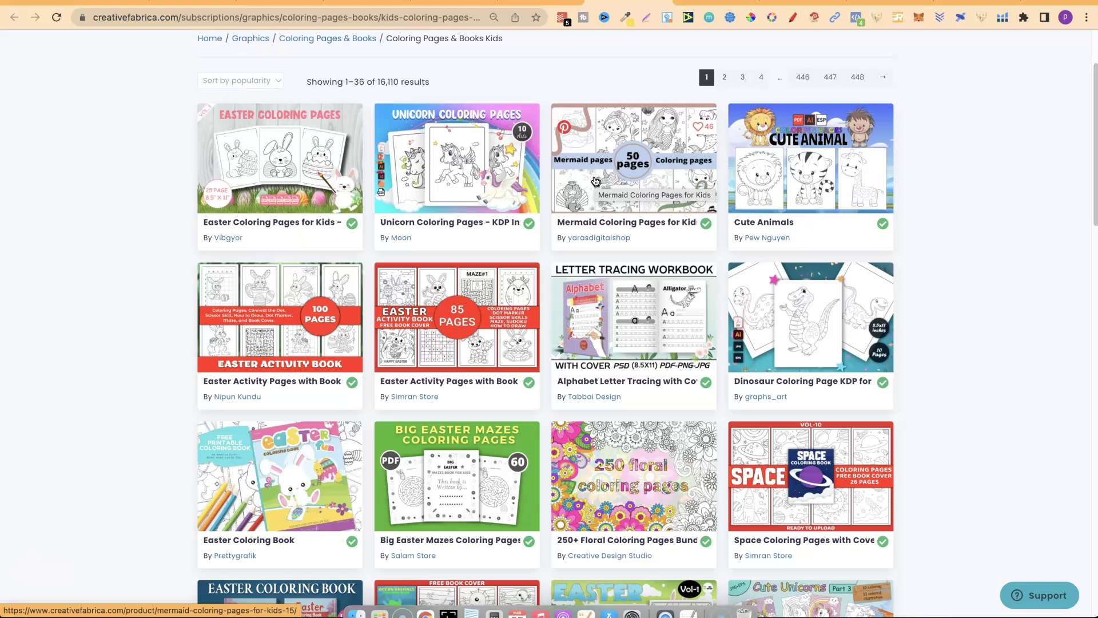
left_click(716, 4)
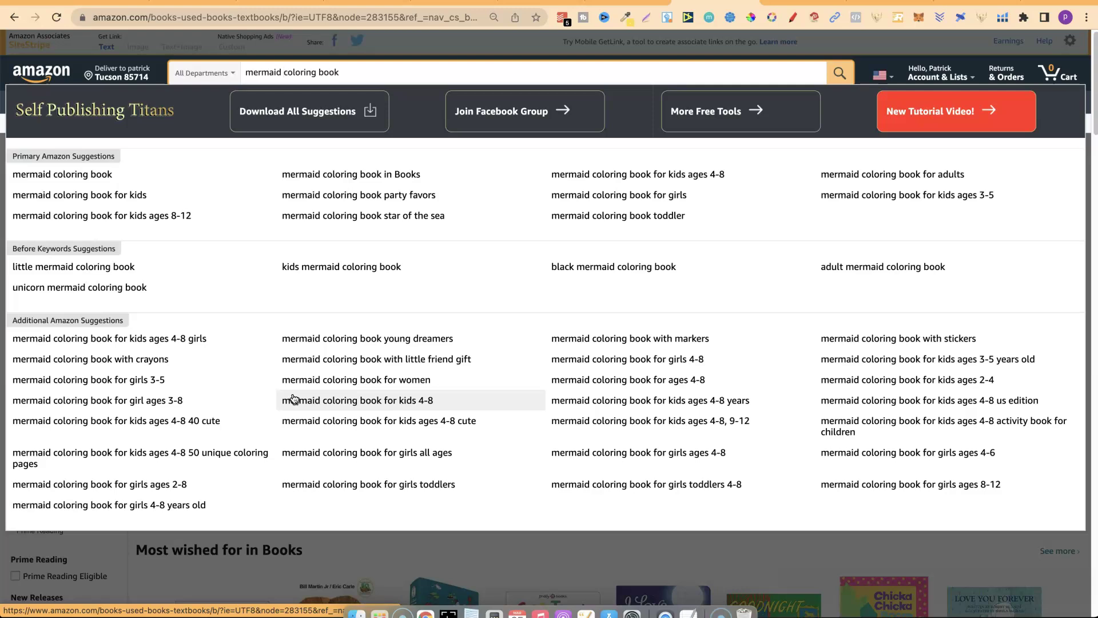
left_click(92, 520)
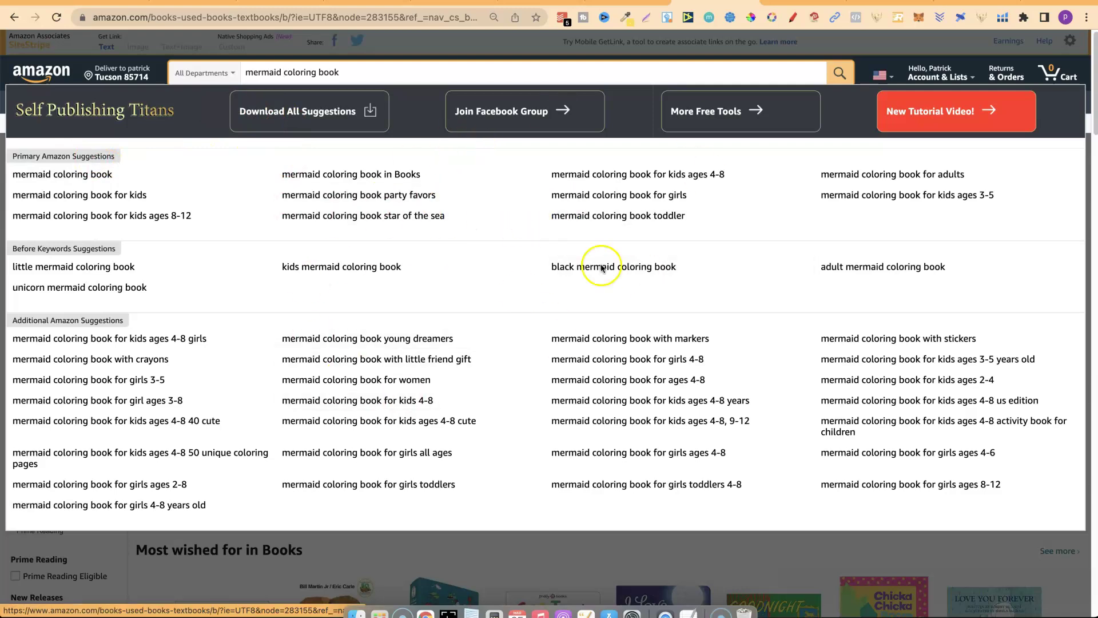
View the KDP Niche Research Extension's options and its on/off setting.
left_click(876, 19)
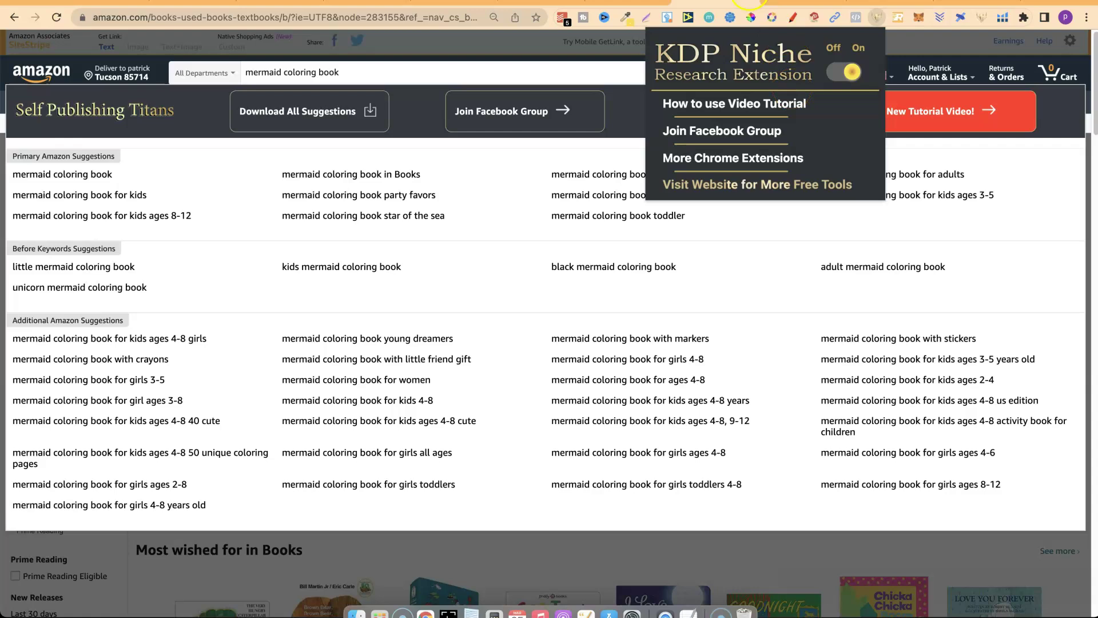
left_click(721, 1)
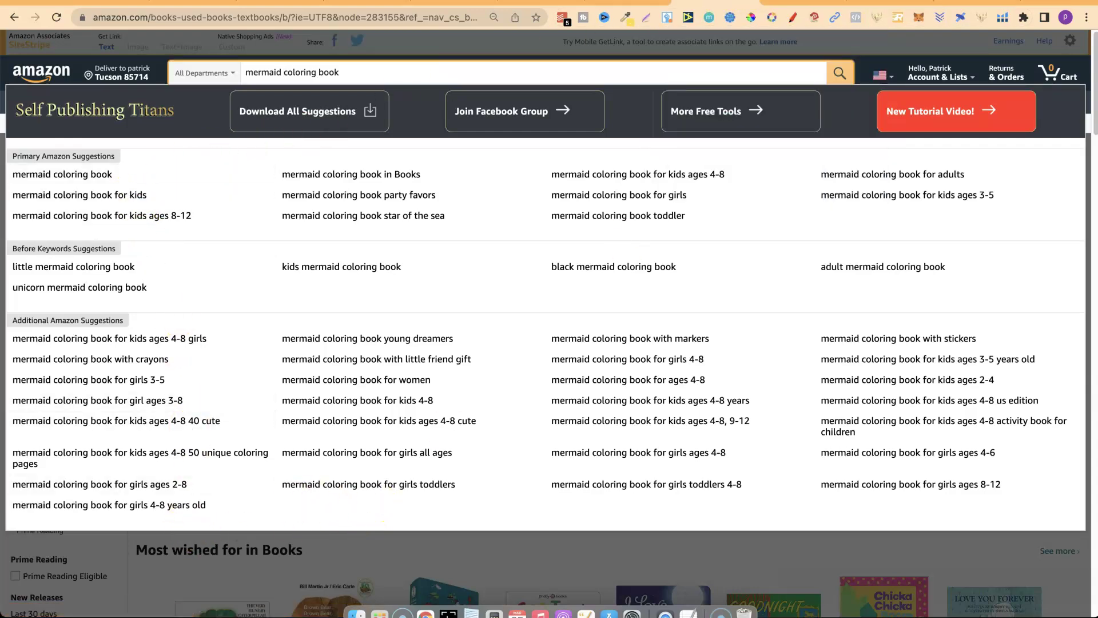
left_click(878, 17)
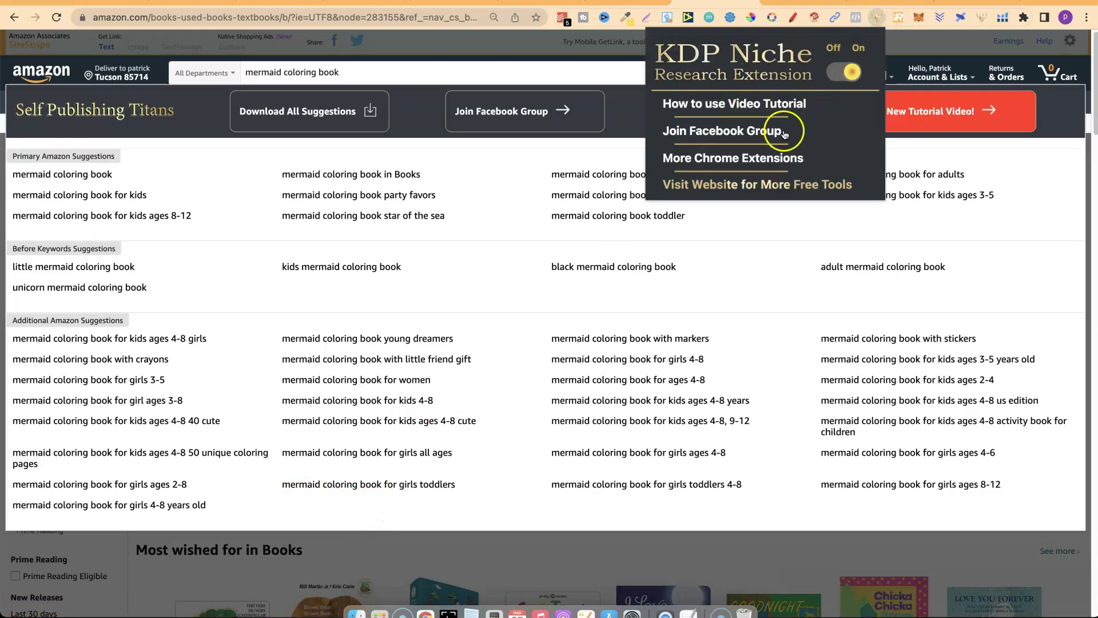
Search Amazon for the suggested keyword "mermaid coloring book for girls ages 4-8" and check the number of results.
left_click(284, 73)
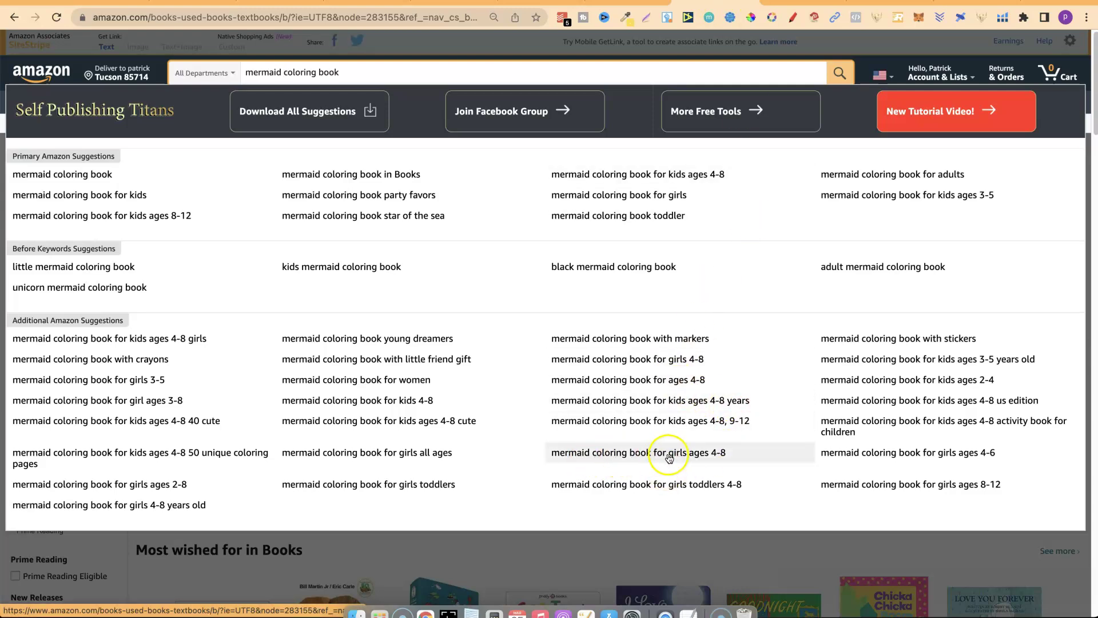
left_click(721, 458)
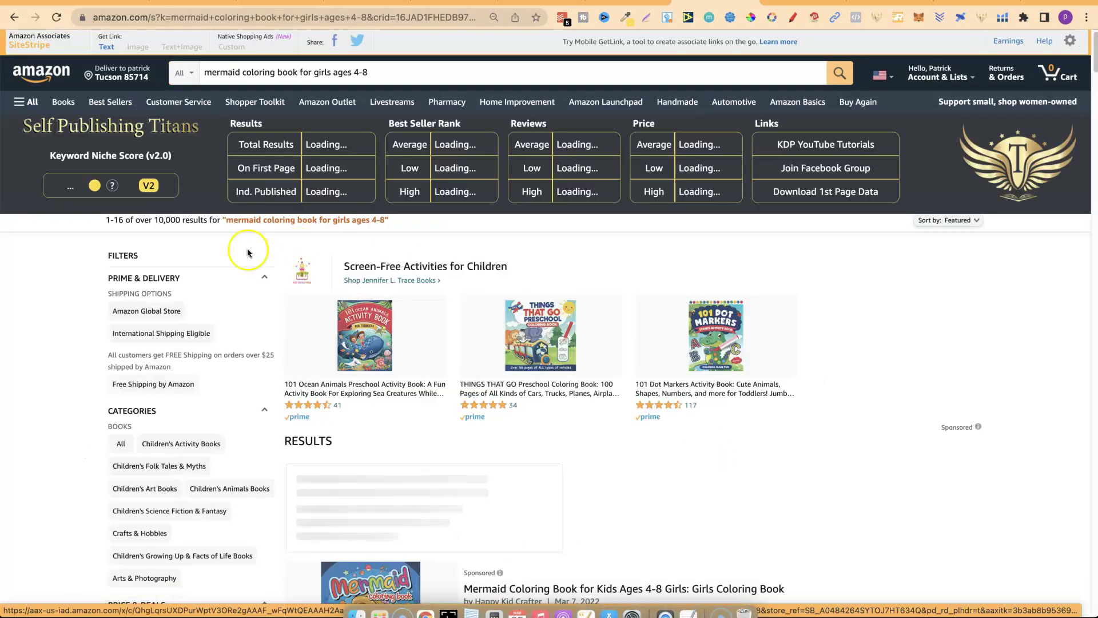
left_click_drag(155, 220, 179, 220)
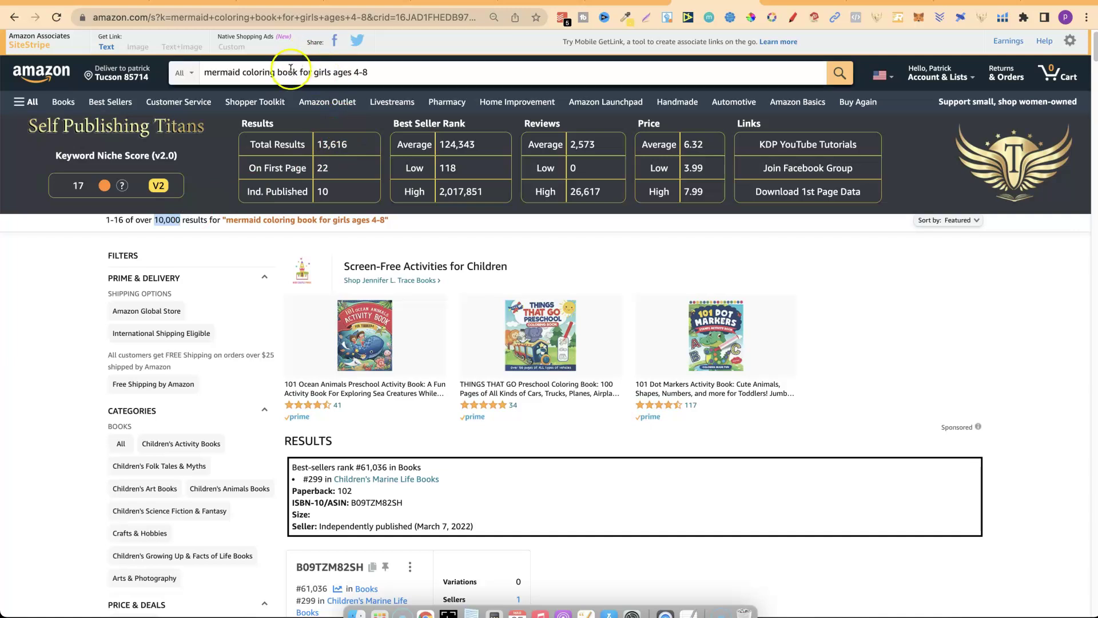
Shorten the phrase to "mermaid coloring book" and search for the suggested "mermaid coloring book for kids ages 4-8 years".
left_click_drag(300, 73, 417, 73)
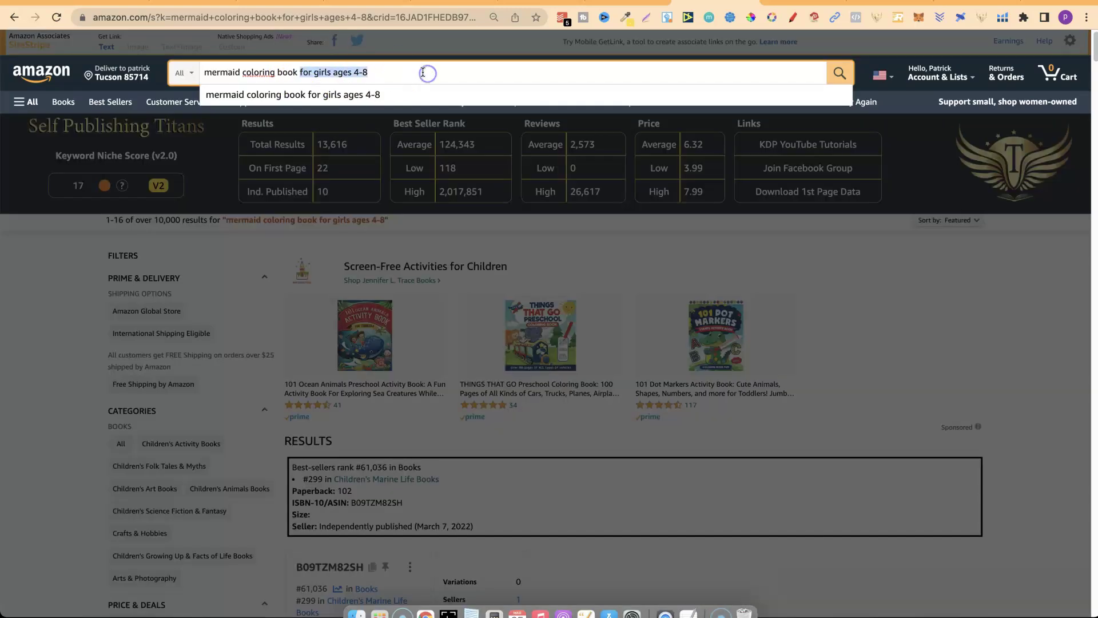
key("BackSpace")
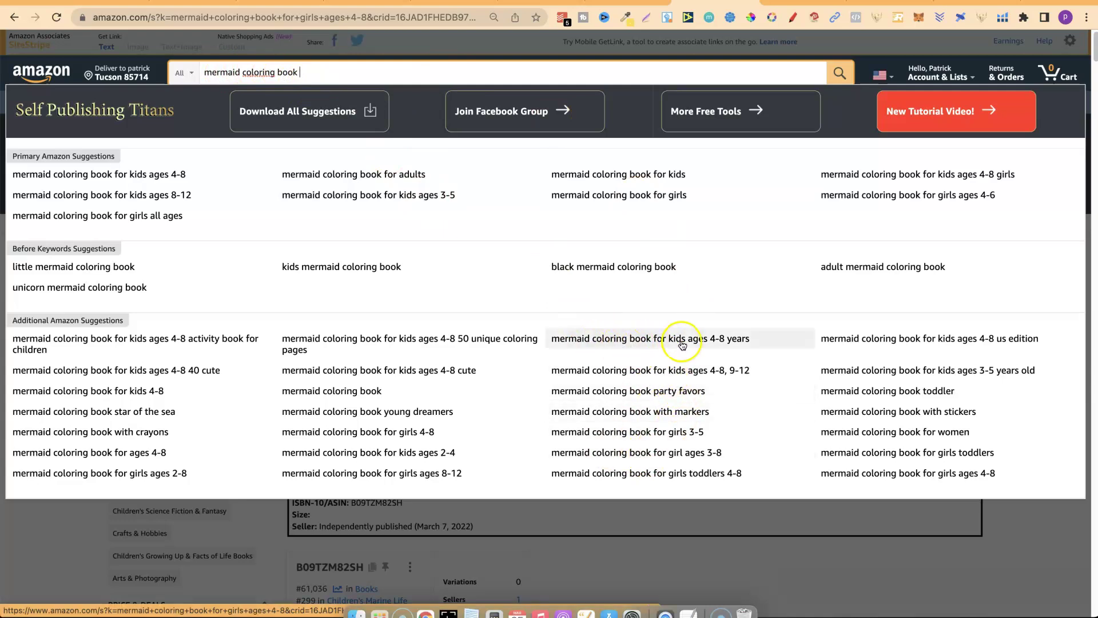
left_click(708, 340)
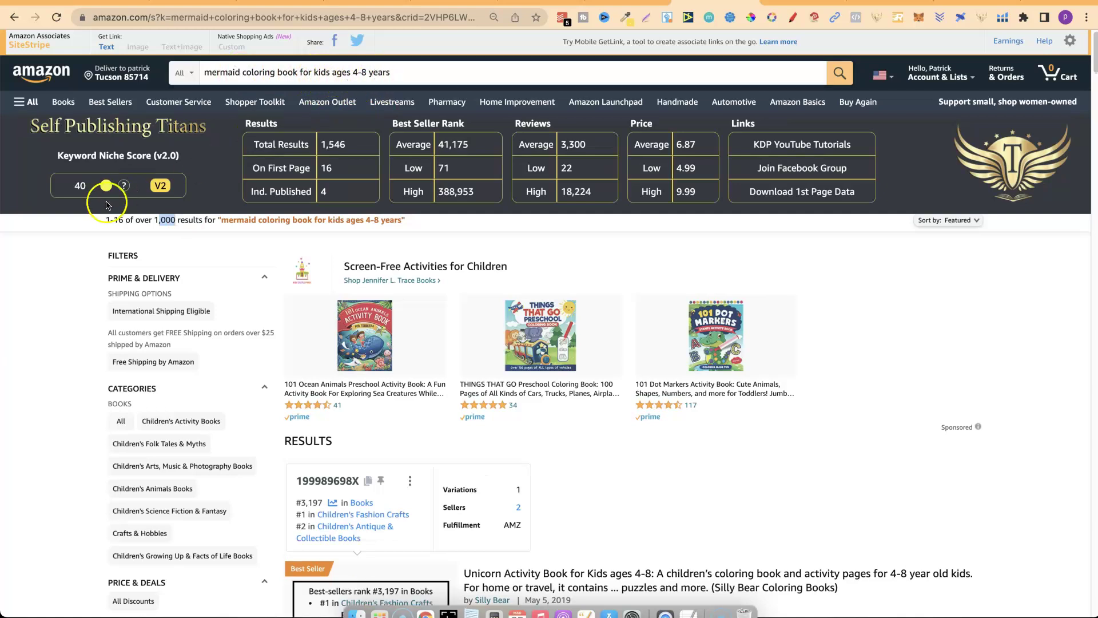
Examine the keyword niche score, average reviews, average best seller rank and total results for the kids ages 4-8 years keyword.
left_click(81, 187)
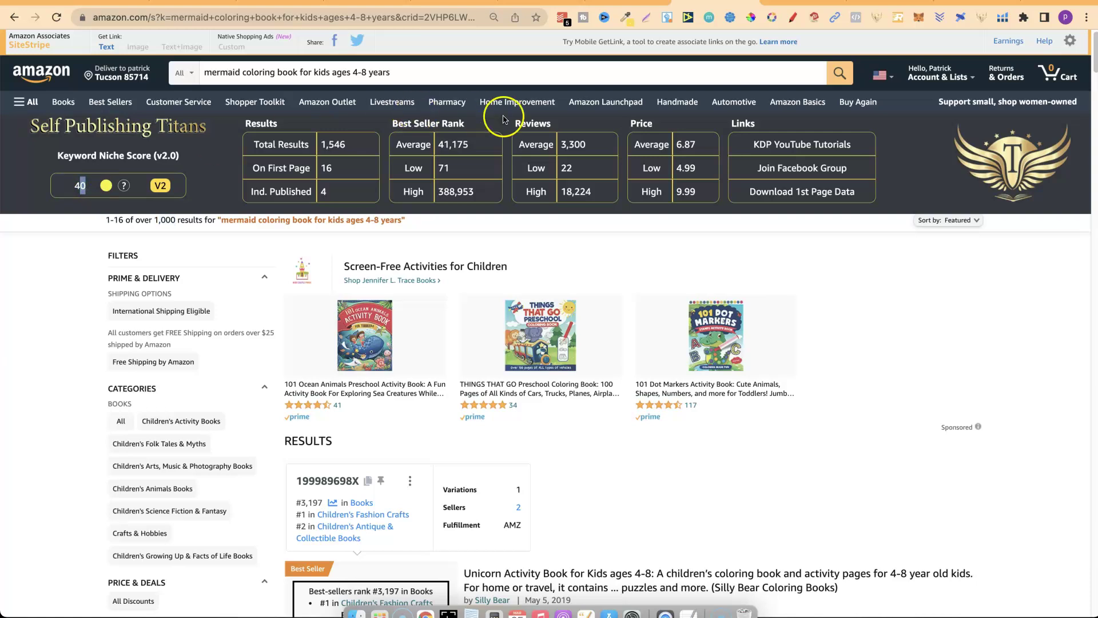
left_click(563, 148)
left_click_drag(563, 147, 589, 150)
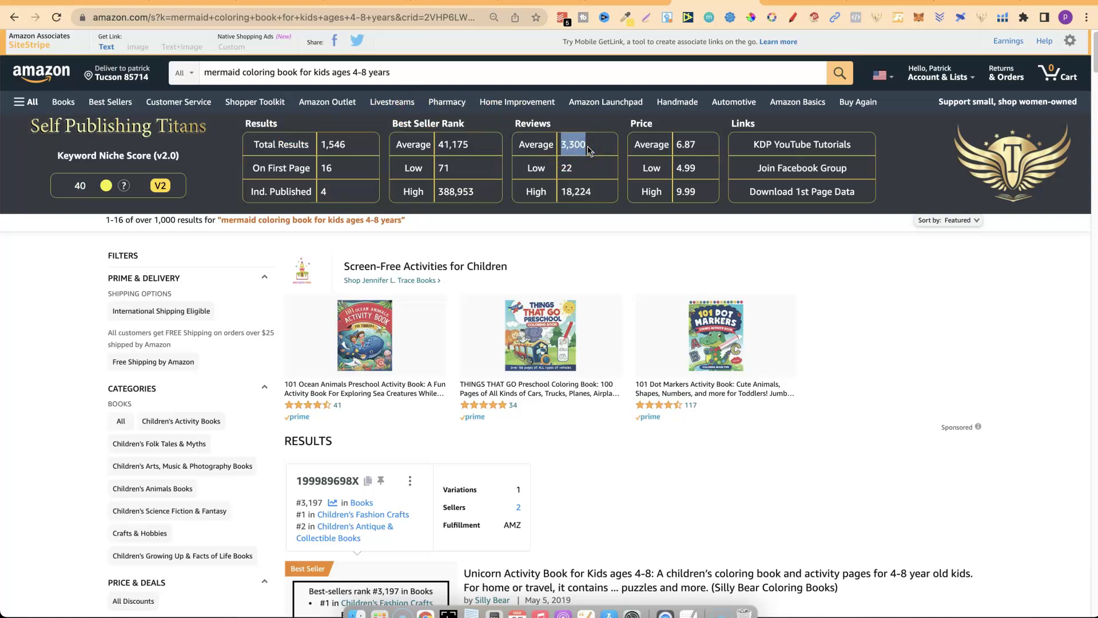
left_click(574, 147)
left_click_drag(439, 148, 468, 149)
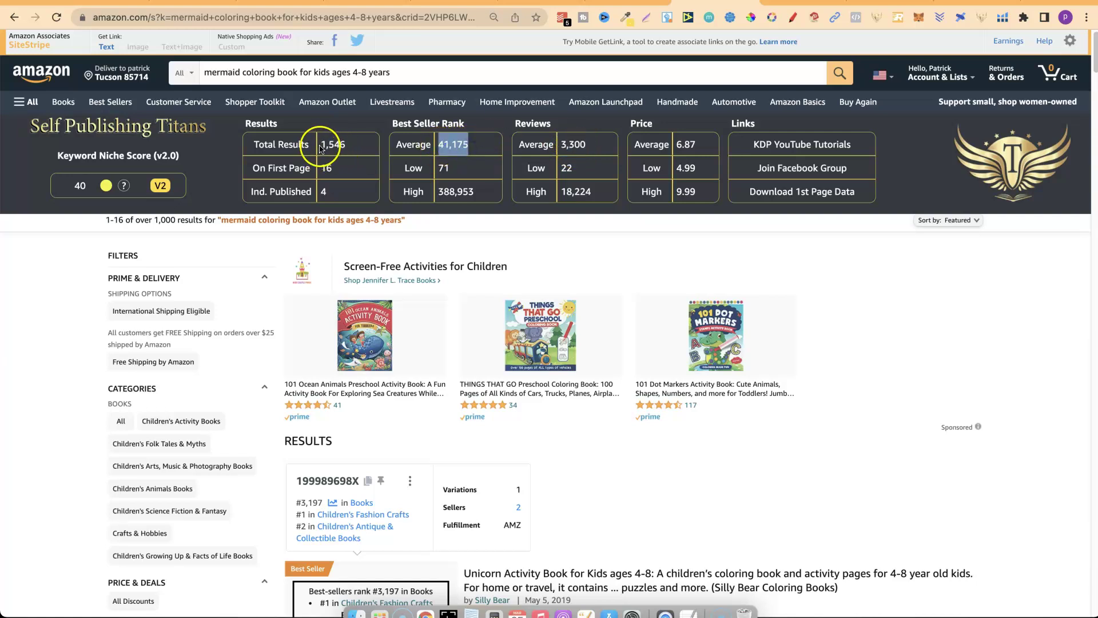
left_click_drag(321, 148, 348, 148)
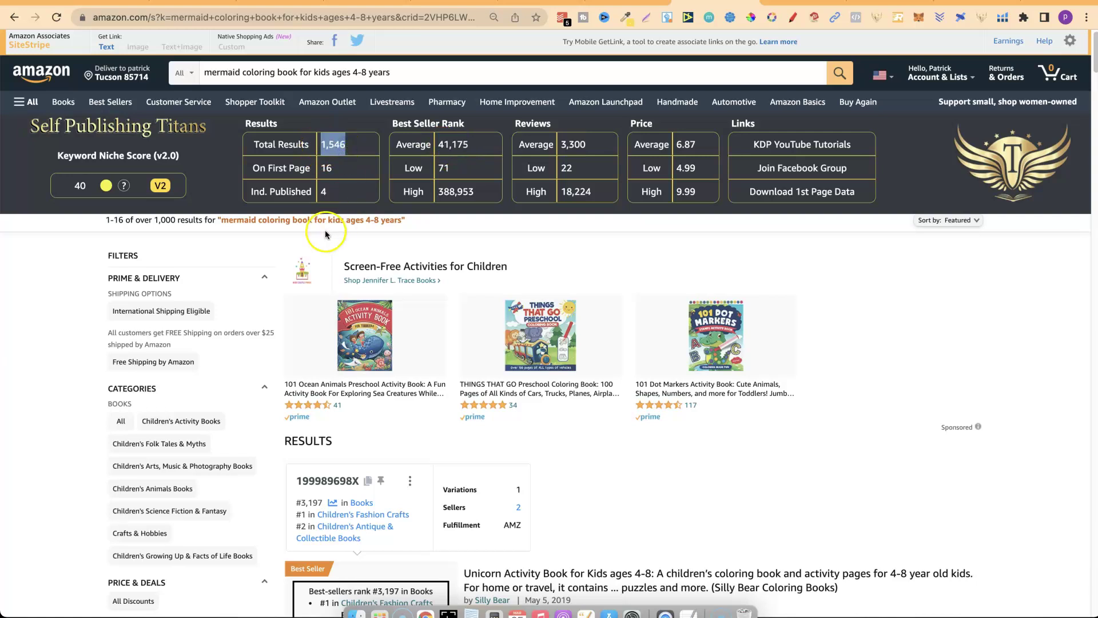
scroll(1095, 55, "down", 1)
mouse_move(1095, 56)
left_mouse_down()
mouse_move(1095, 188)
mouse_move(1094, 45)
left_mouse_up()
Switch to the Helium 10 offer page and dismiss its discount pop-up to view the coupon offers.
key("F4")
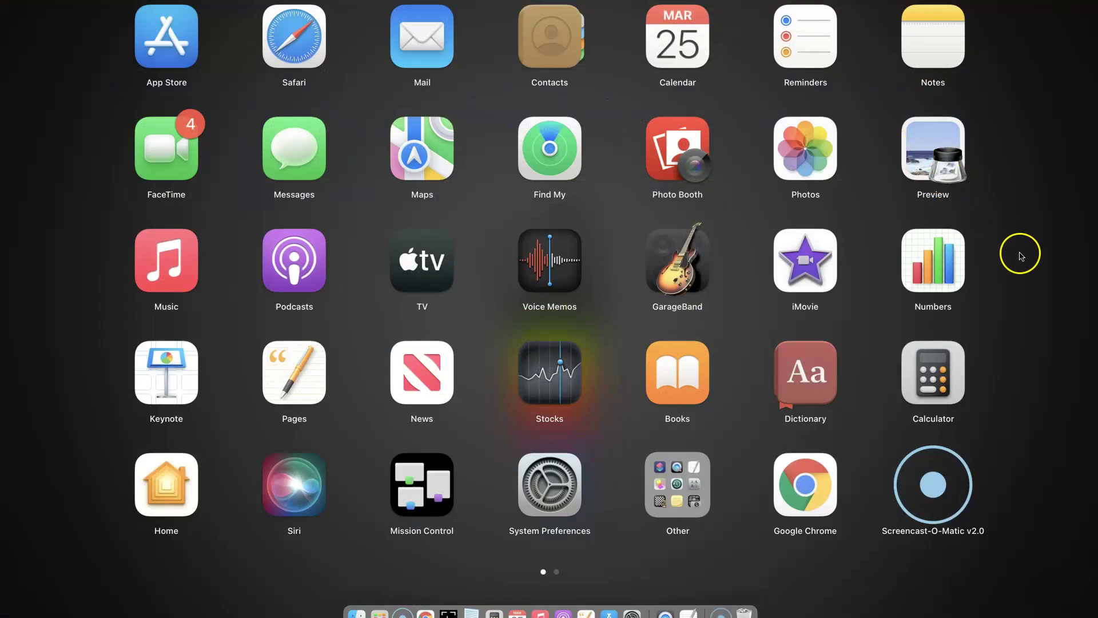
left_click(1020, 254)
left_click(965, 2)
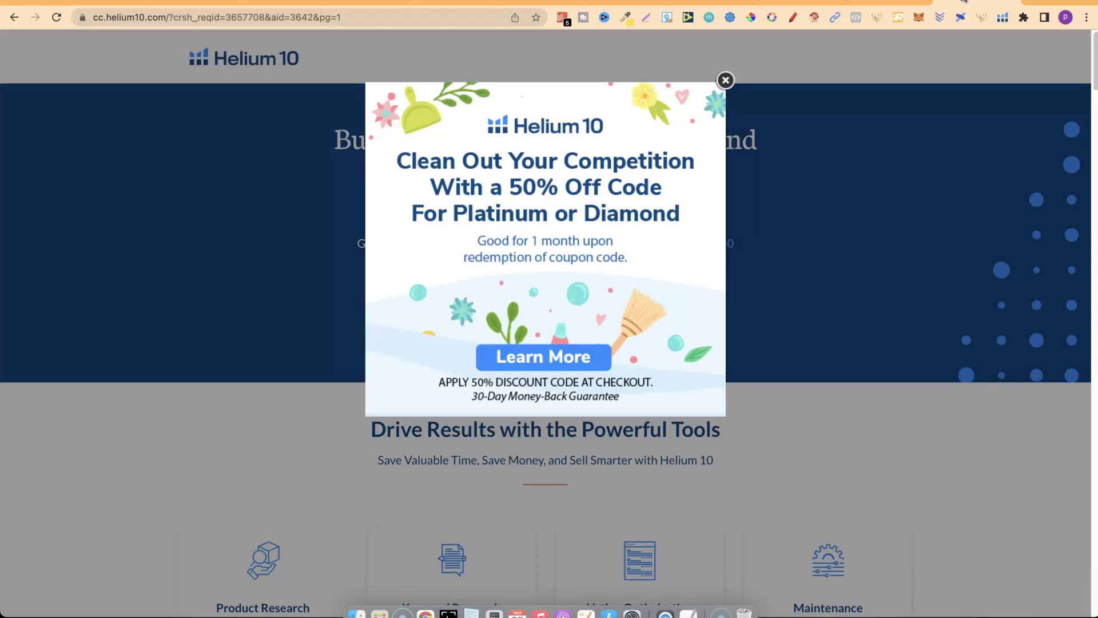
left_click(725, 81)
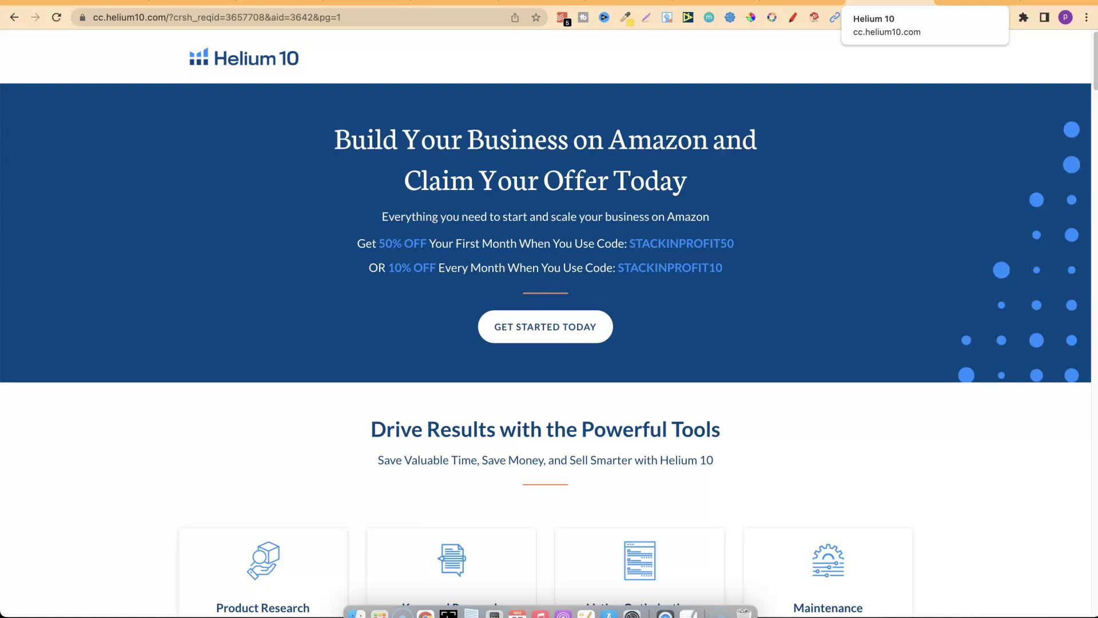
Switch to Helium 10's Magnet keyword tool, view the list of available tools and get ready to enter a keyword.
left_click(788, 1)
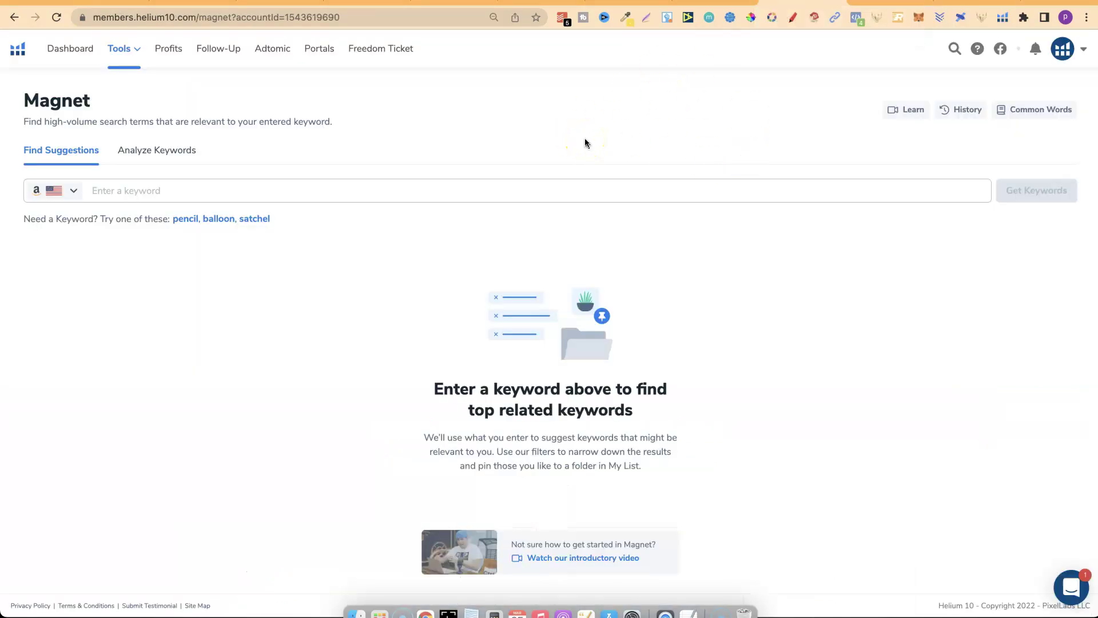
left_click(126, 54)
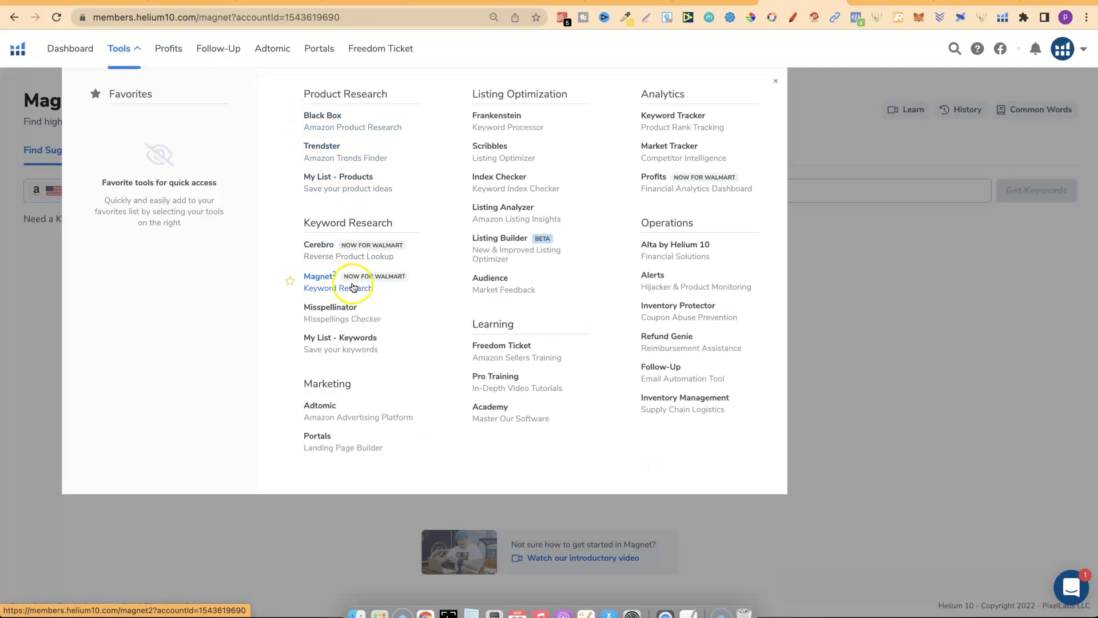
left_click(857, 353)
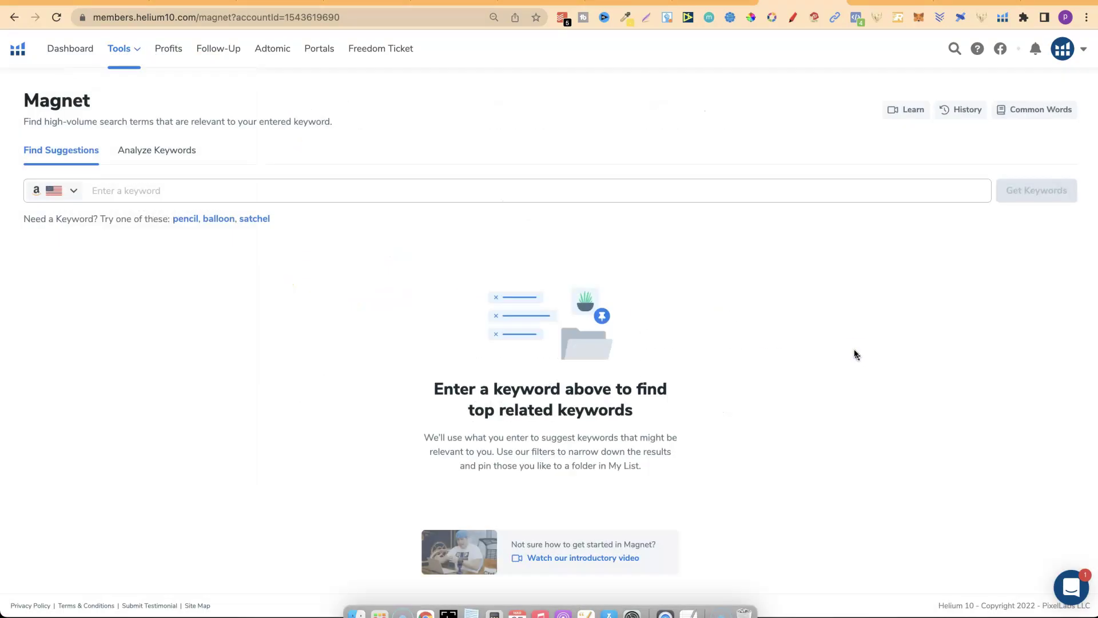
left_click(189, 190)
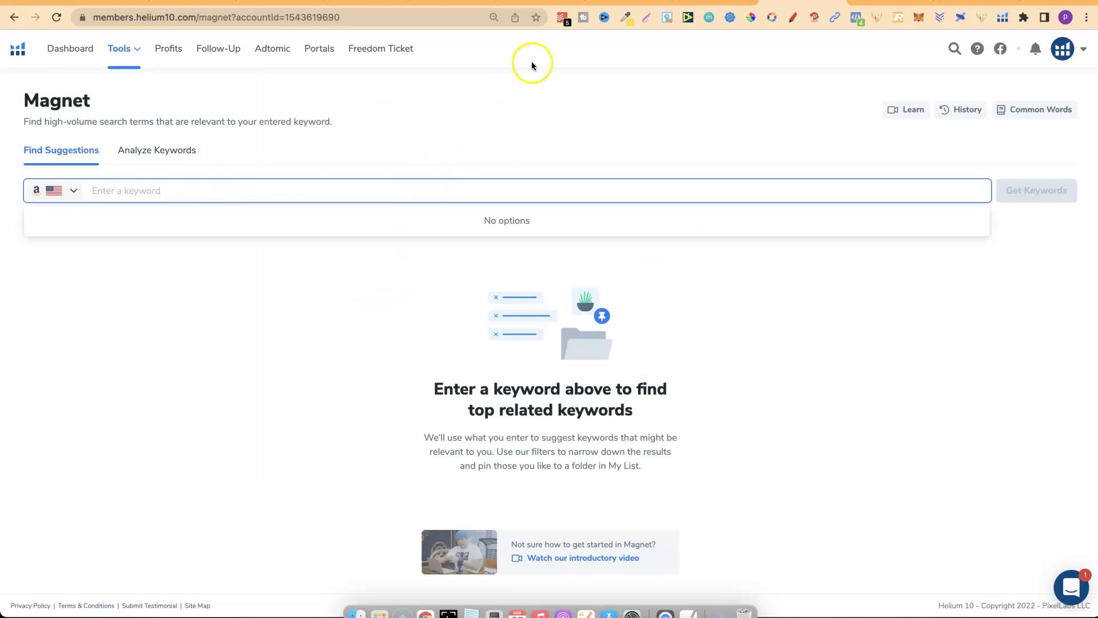
Copy the phrase "mermaid coloring book for kids ages 4-8 years" from the Amazon search and return to Helium 10 Magnet.
left_click(685, 5)
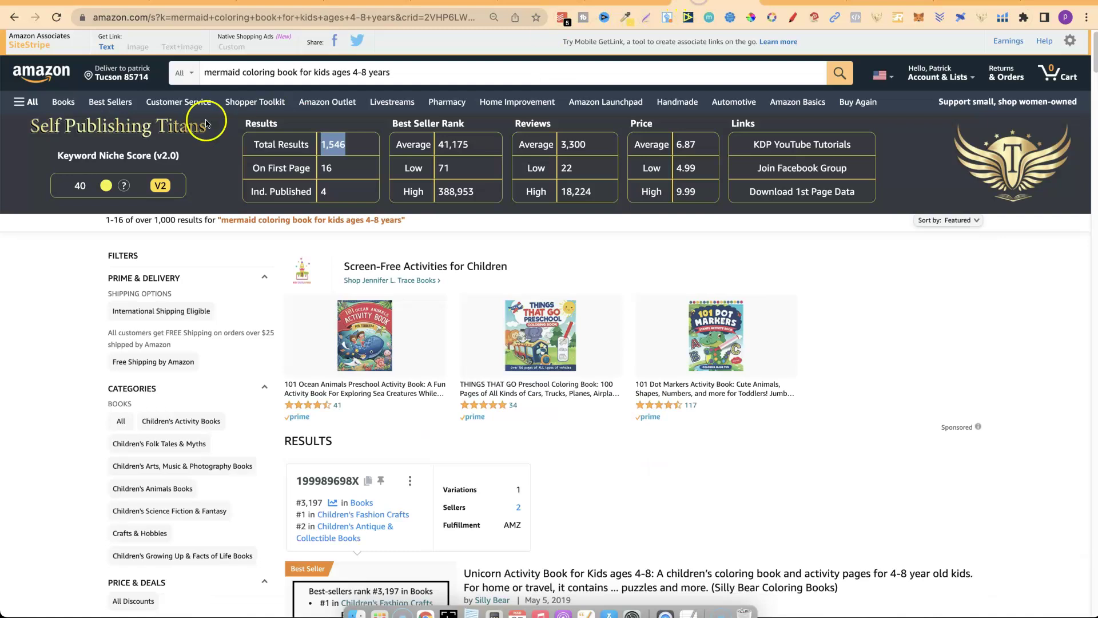
left_click(284, 78)
triple_click(285, 78)
right_click(278, 73)
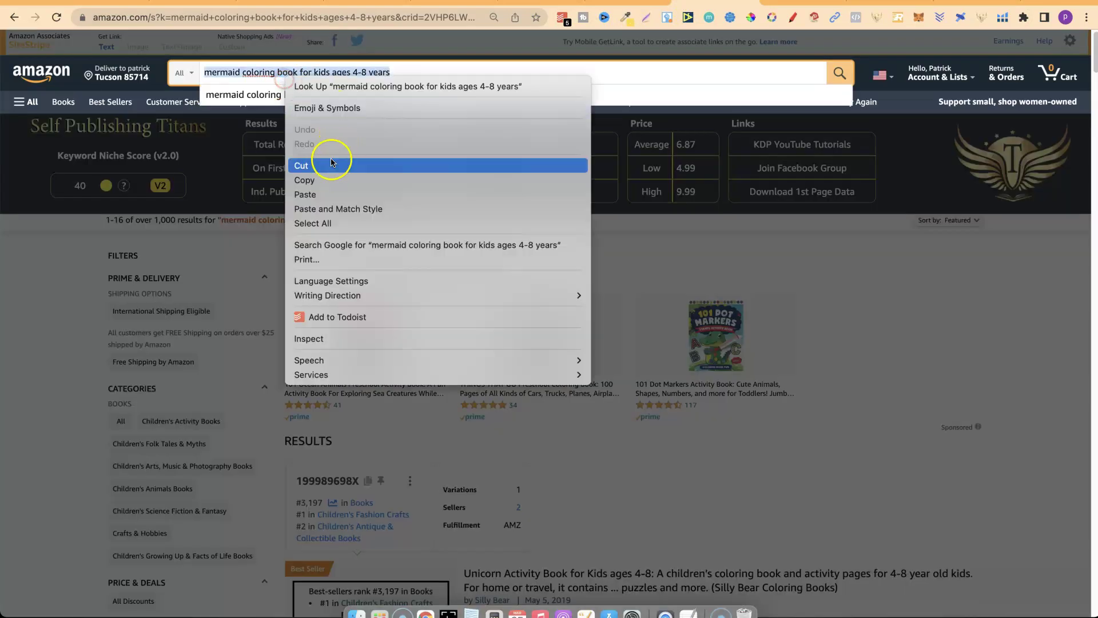
left_click(246, 179)
left_click(800, 6)
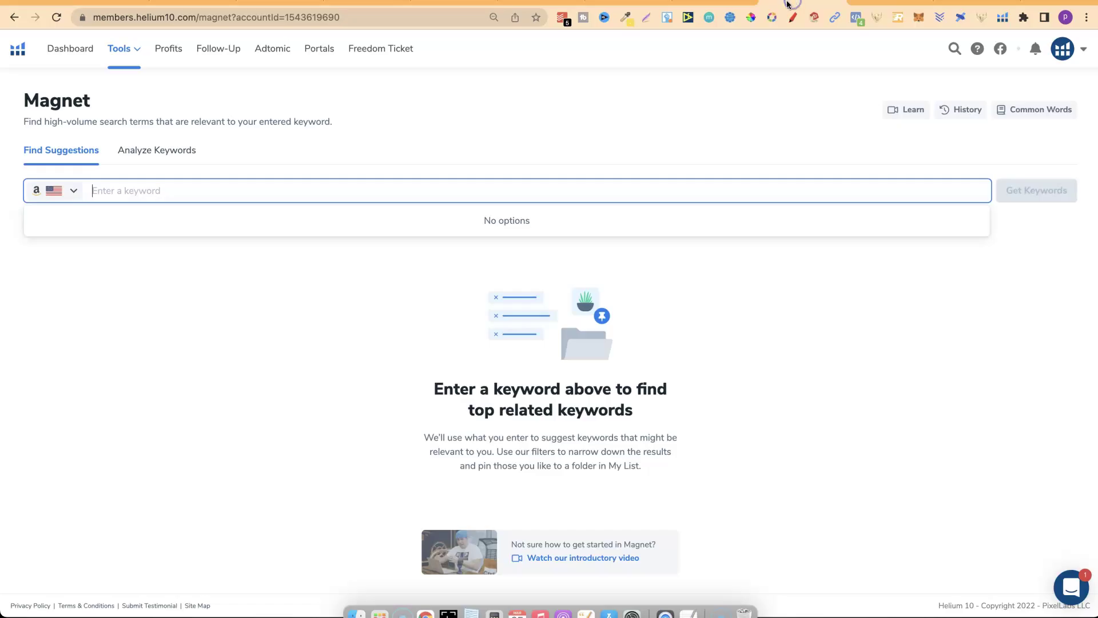
Paste "mermaid coloring book for kids ages 4-8 years" as the Magnet keyword and get its related keywords.
right_click(203, 193)
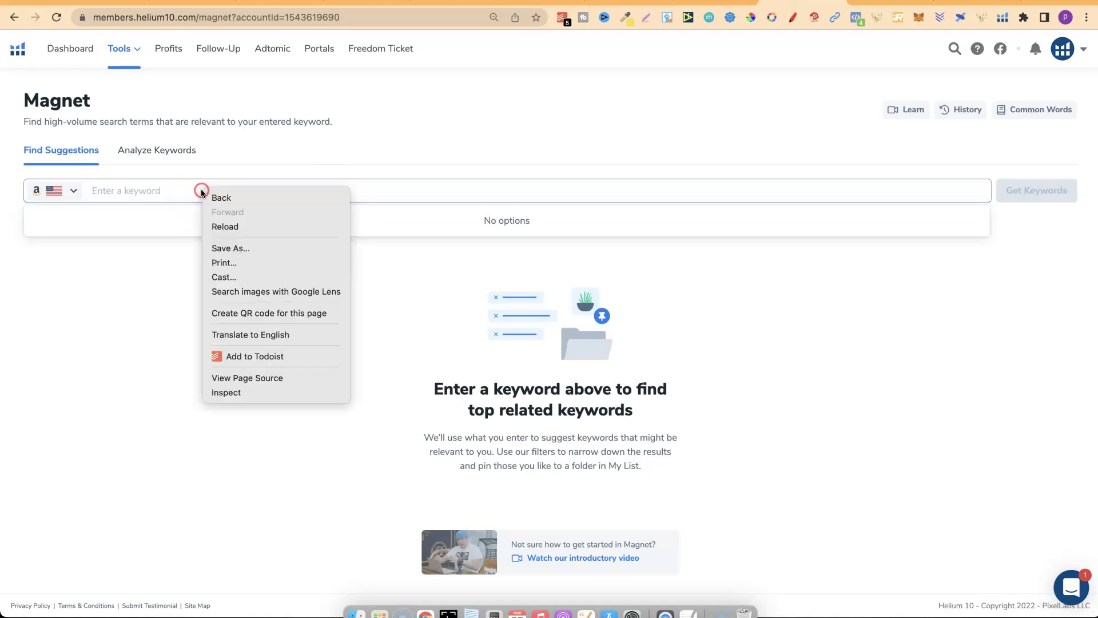
left_click(153, 192)
right_click(152, 192)
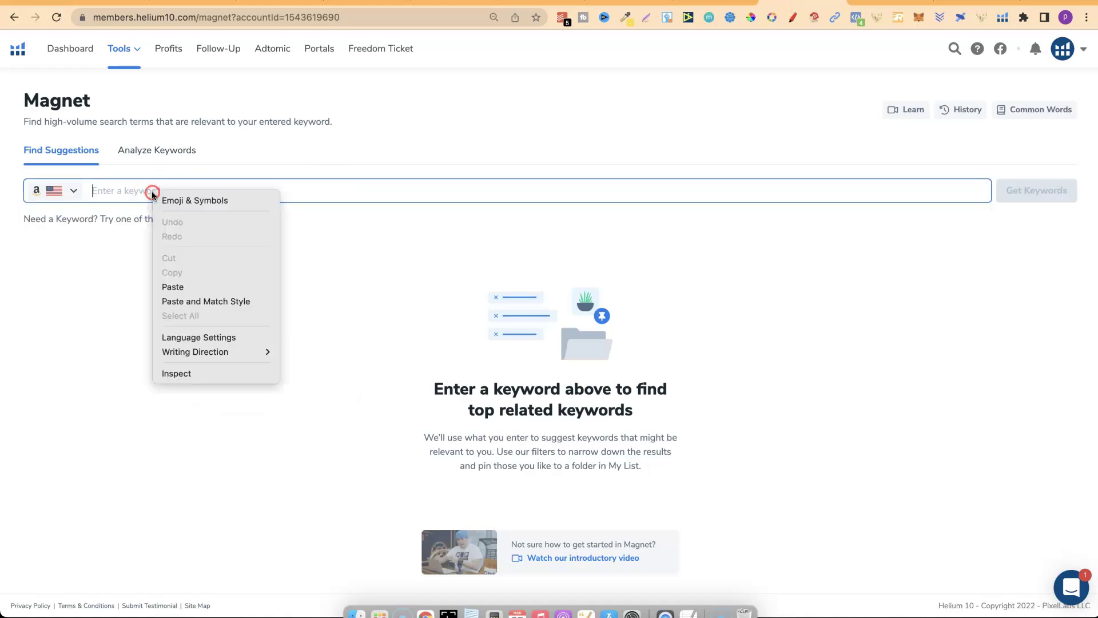
left_click(183, 284)
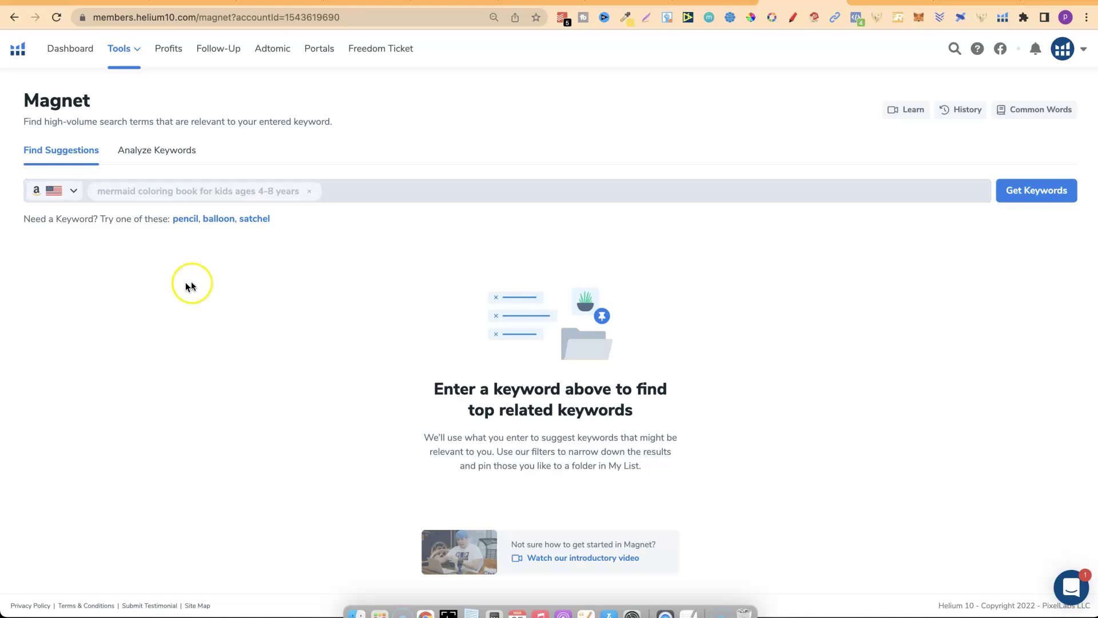
left_click(1016, 191)
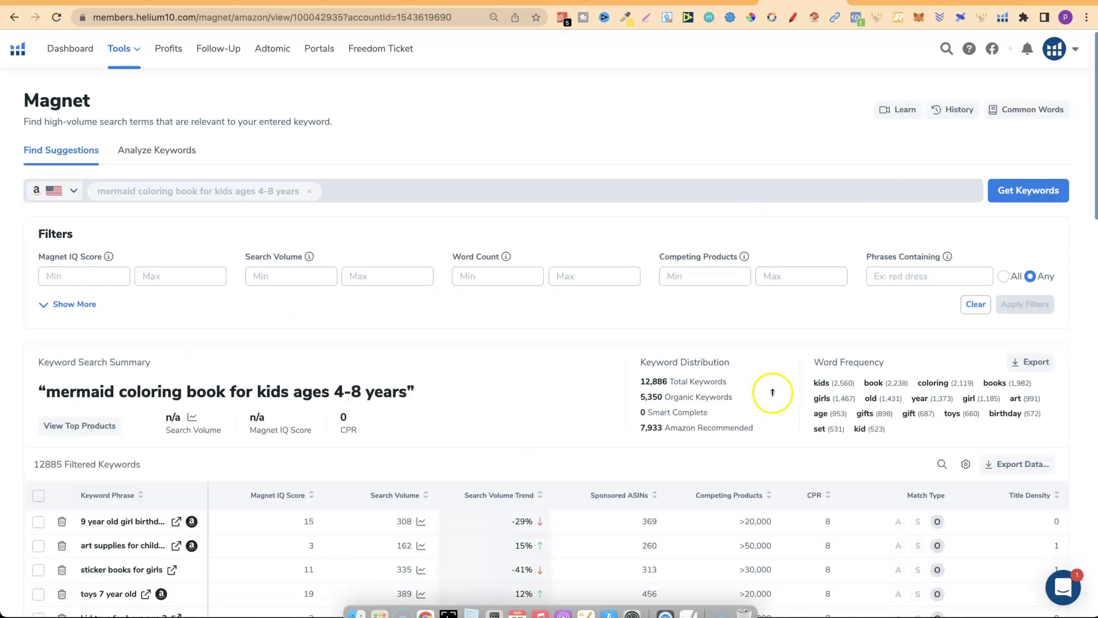
Compare the Magnet search volume for "mermaid coloring book for kids ages 4-8 years" with its niche score on the Amazon results page.
left_click_drag(1095, 179, 1094, 251)
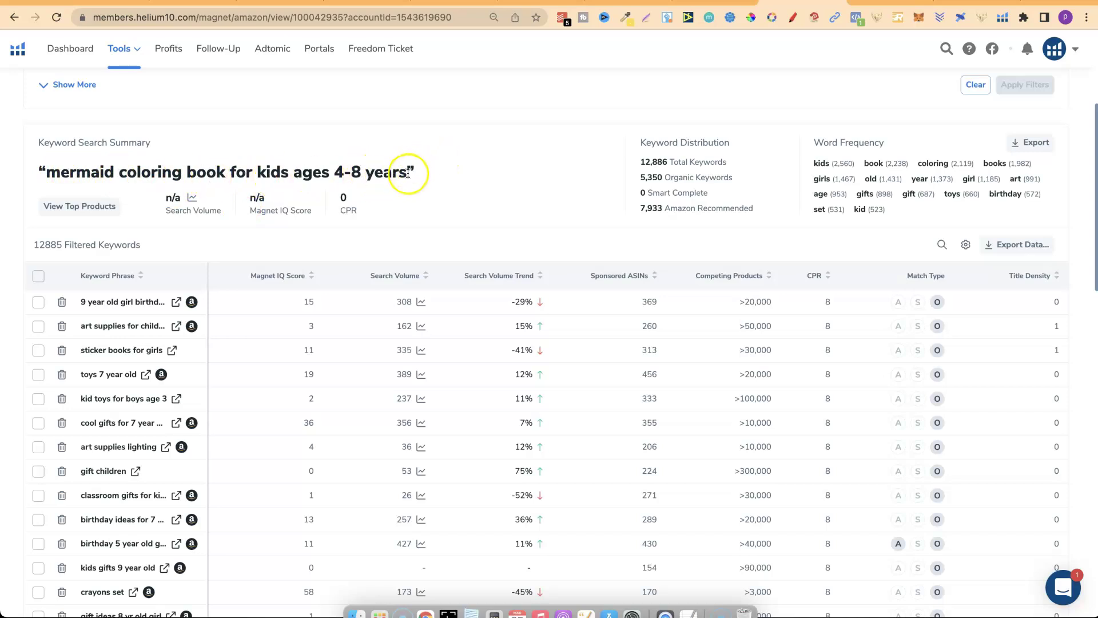
left_click_drag(410, 172, 164, 175)
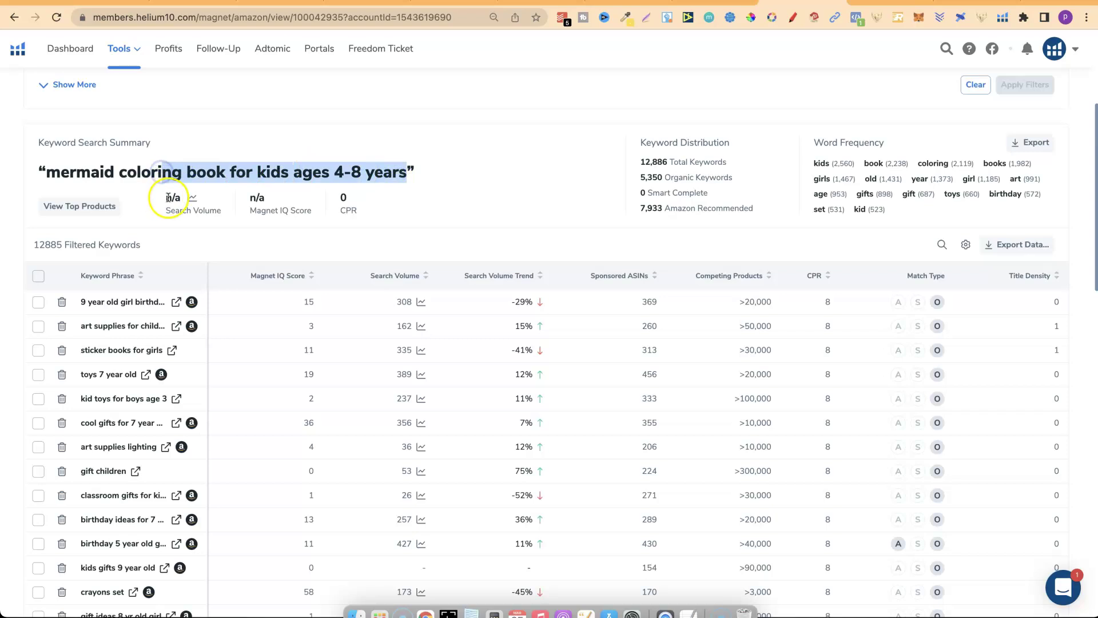
left_click(697, 2)
left_click(426, 75)
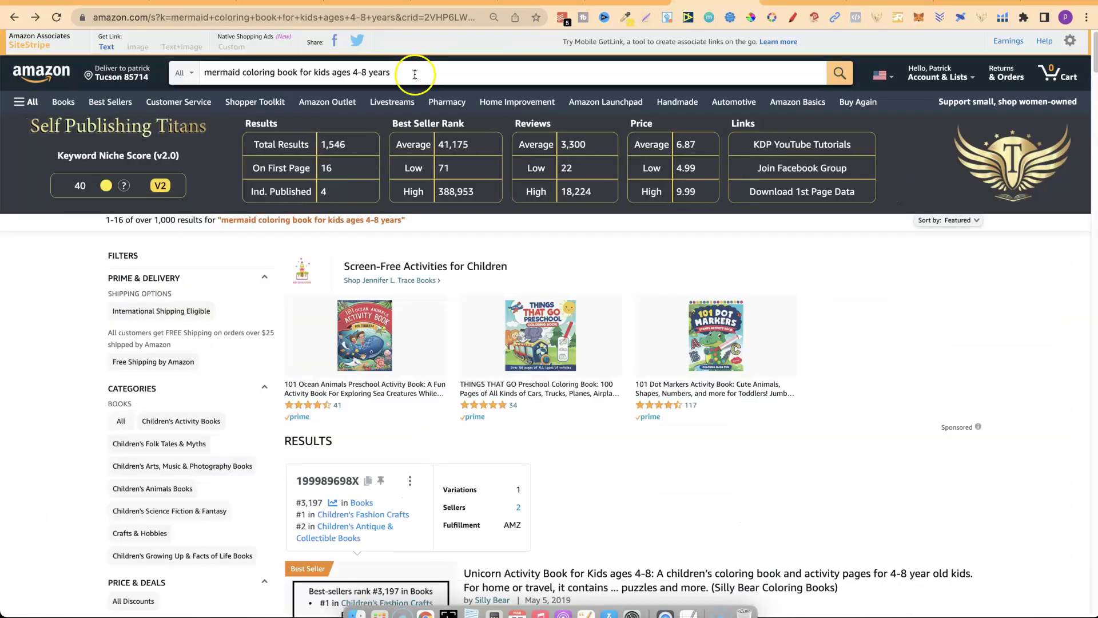
left_click(425, 75)
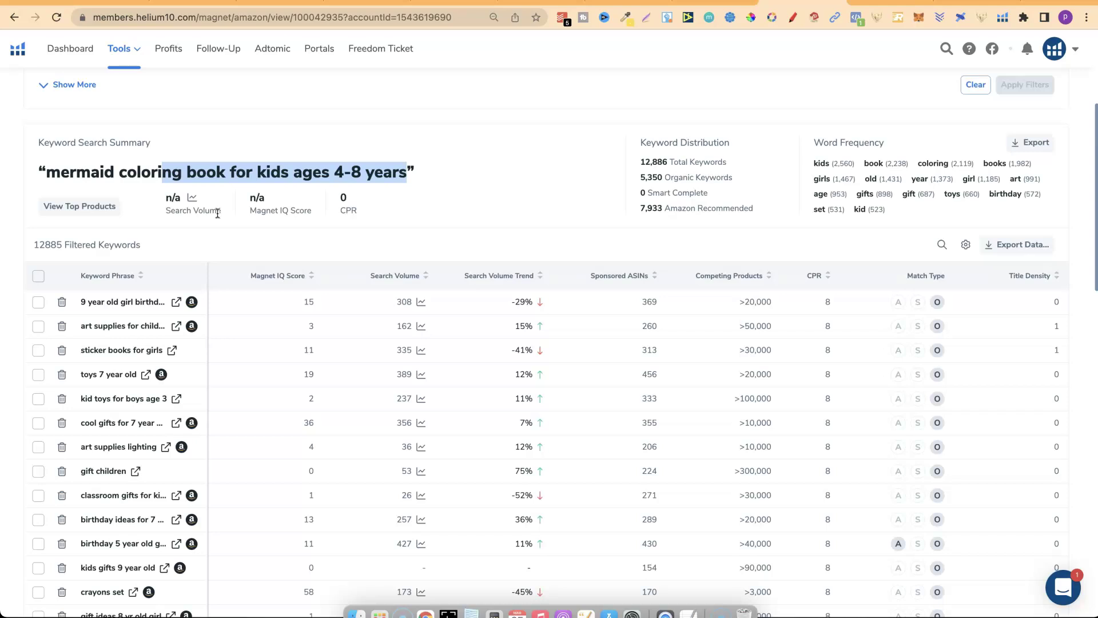
key("ctrl+Tab")
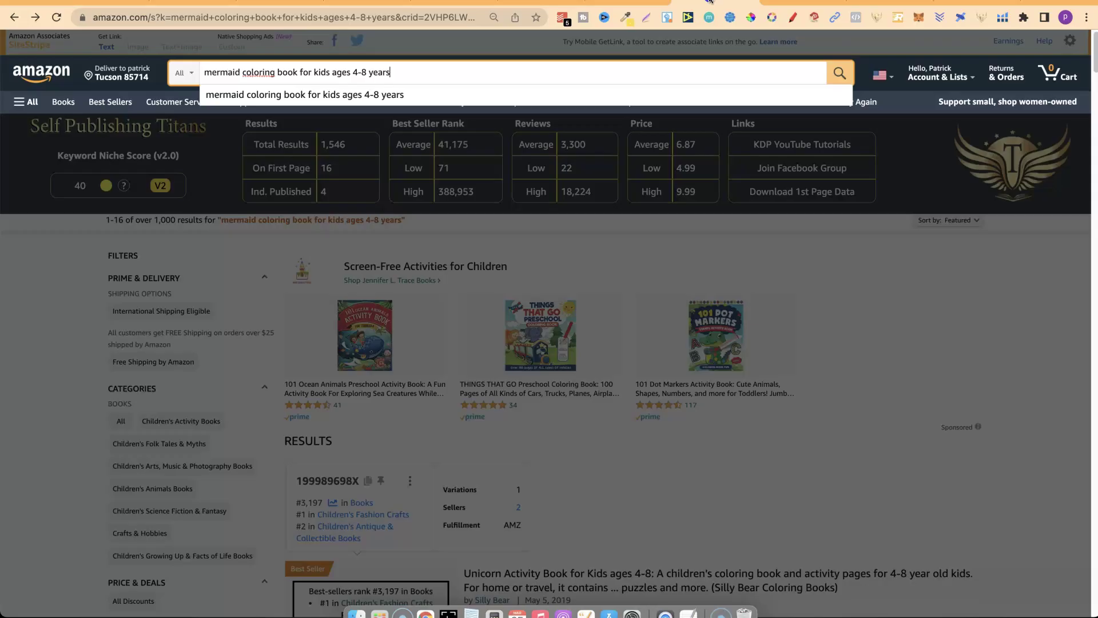
left_click(263, 229)
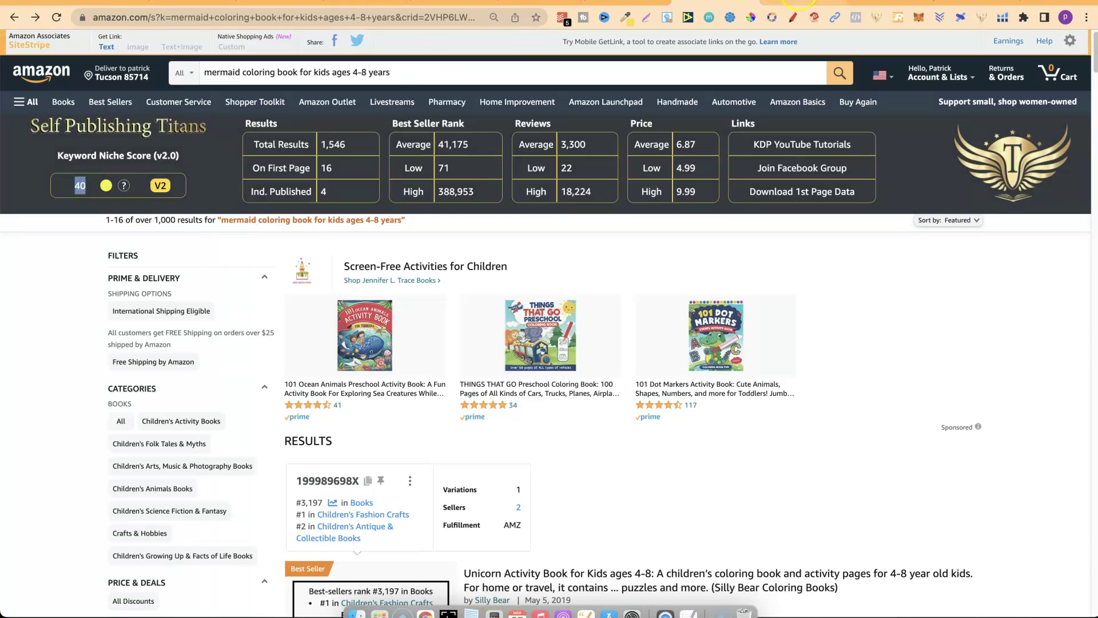
key("ctrl+shift+Tab")
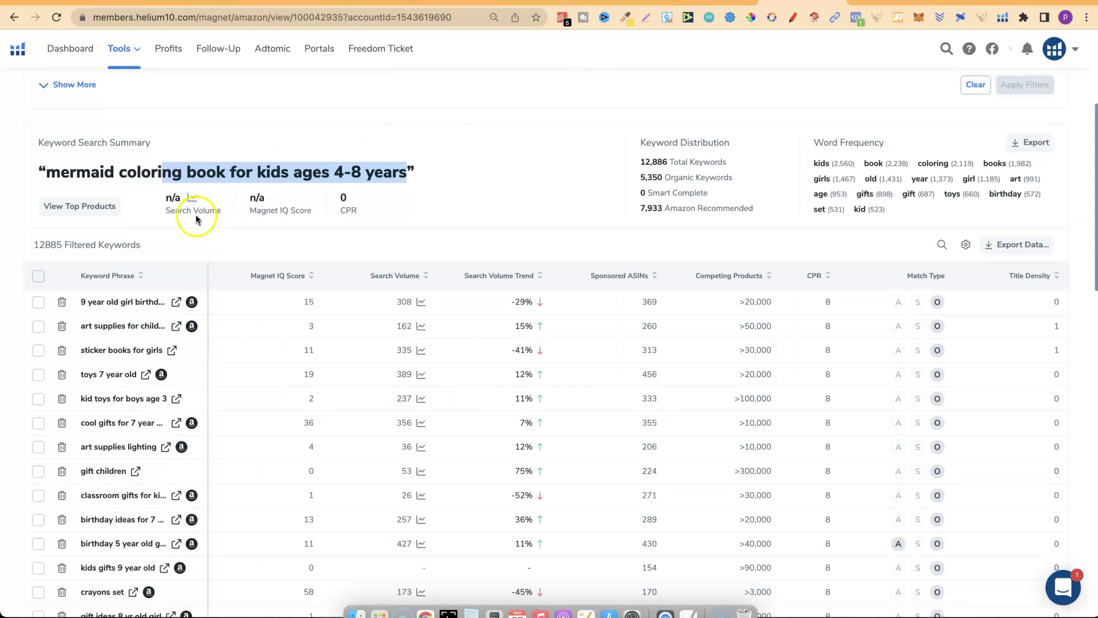
Return to Amazon, shorten the search phrase and search for the suggestion "mermaid coloring book for kids ages 4-8", checking its result count.
left_click(704, 2)
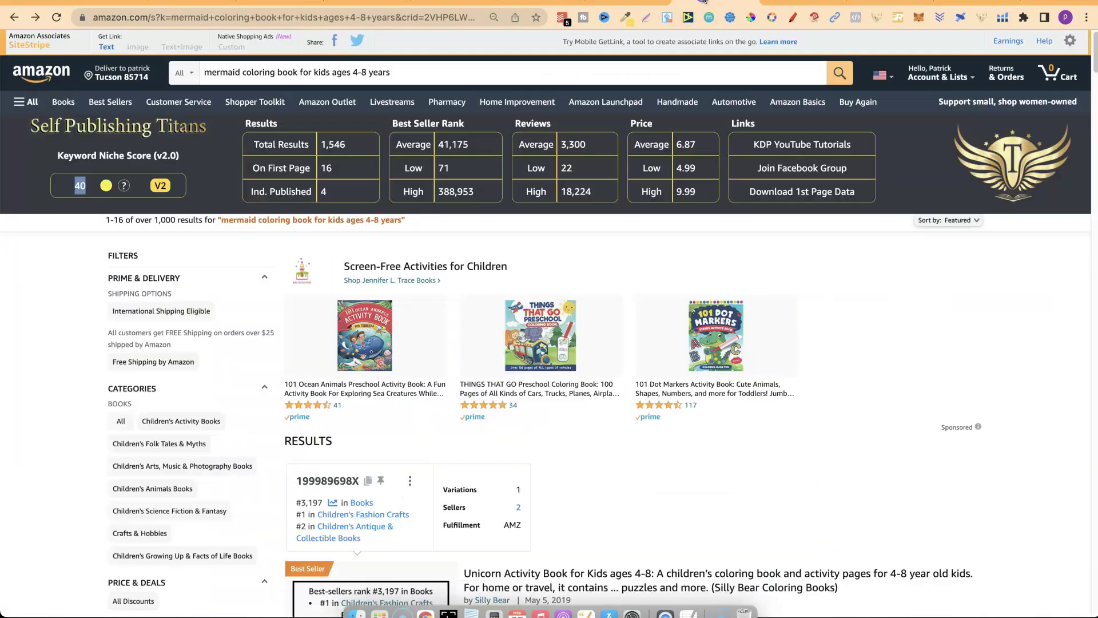
left_click(414, 72)
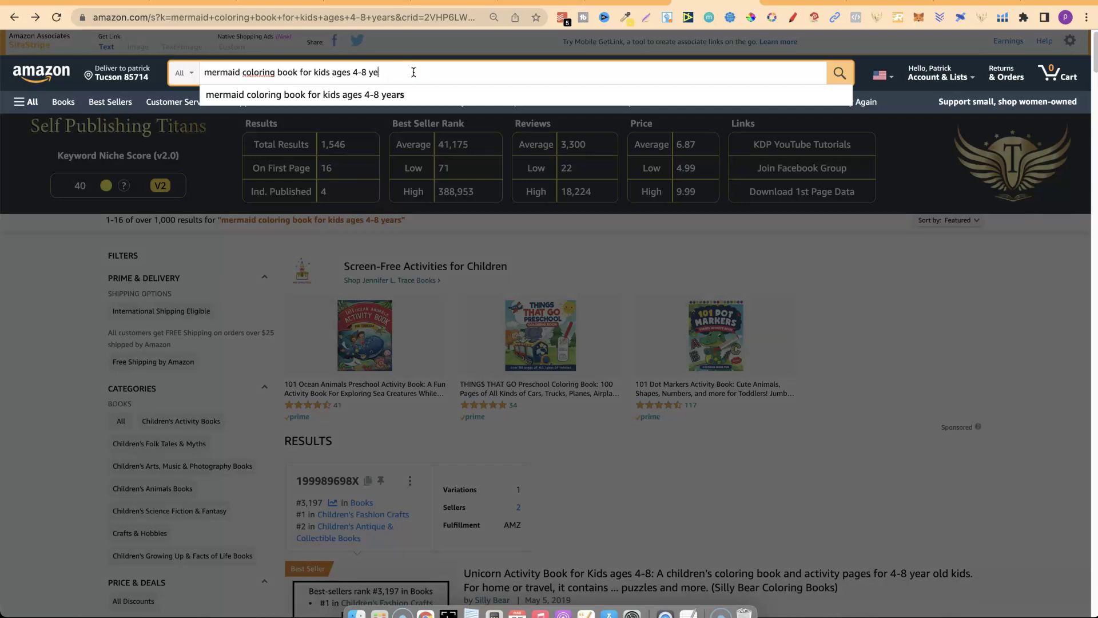
key("BackSpace")
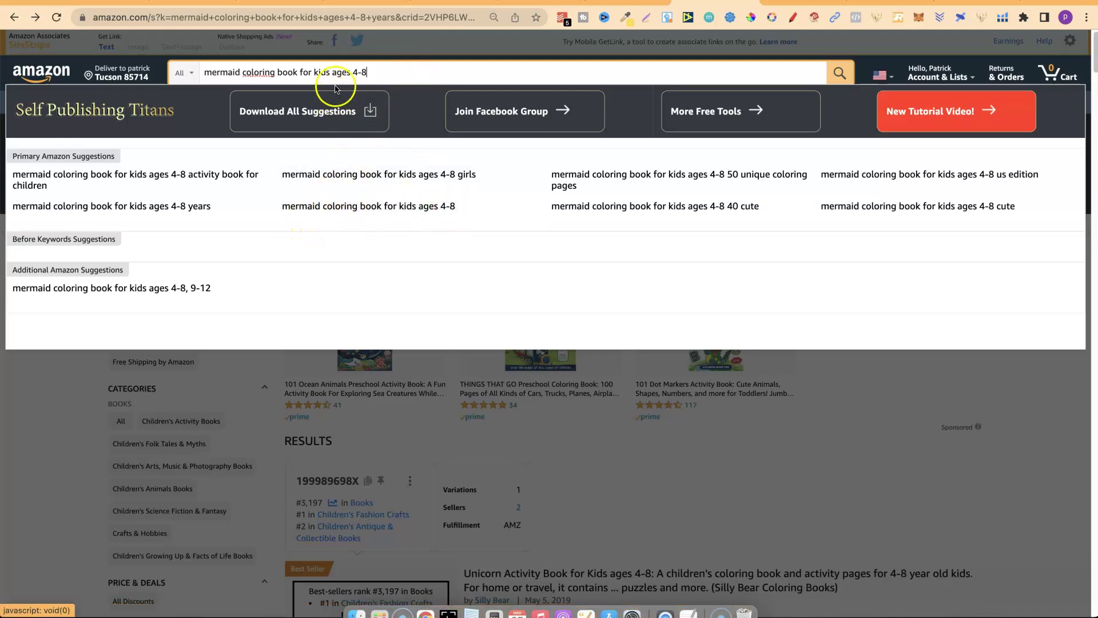
left_click(397, 211)
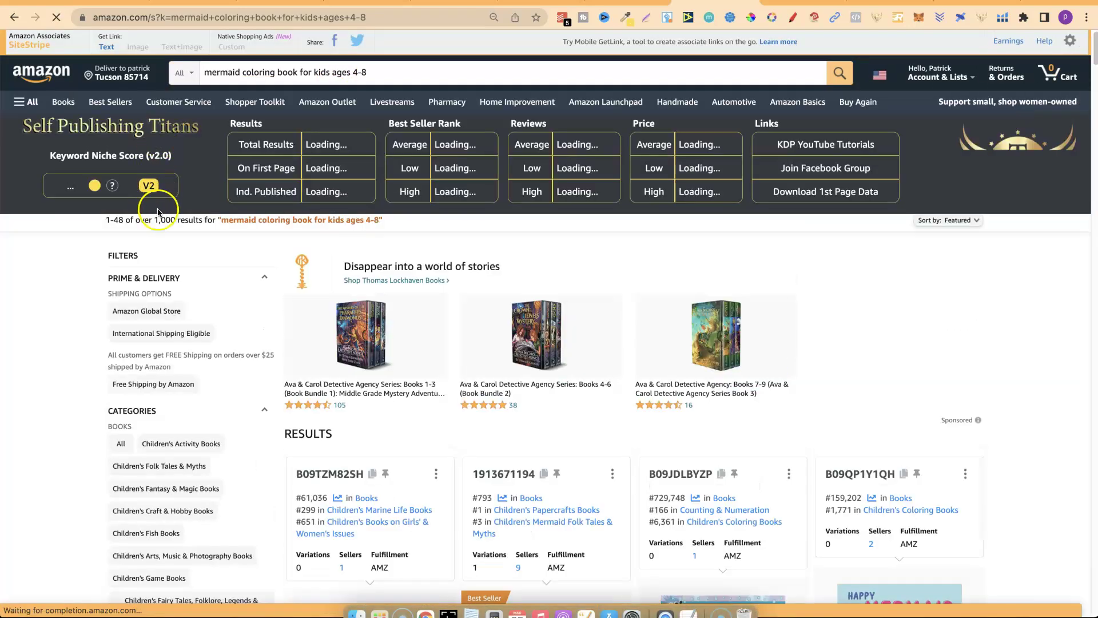
left_click_drag(162, 221, 174, 220)
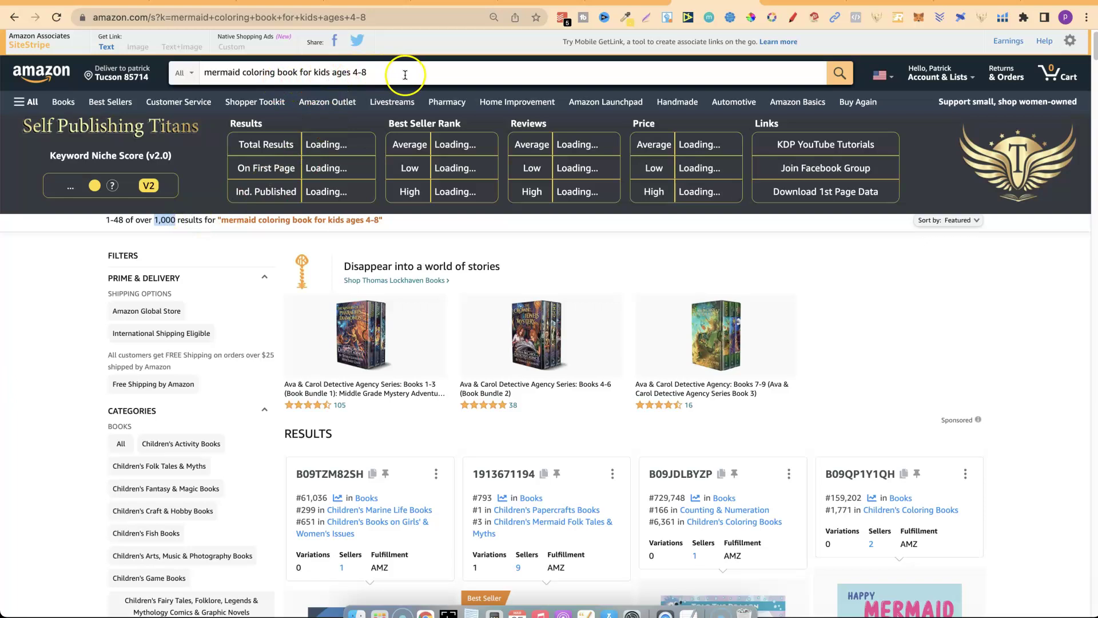
Replace the keyword in Helium 10 Magnet with "mermaid coloring book for kids ages 4-8" and get its related keywords.
left_click(320, 74)
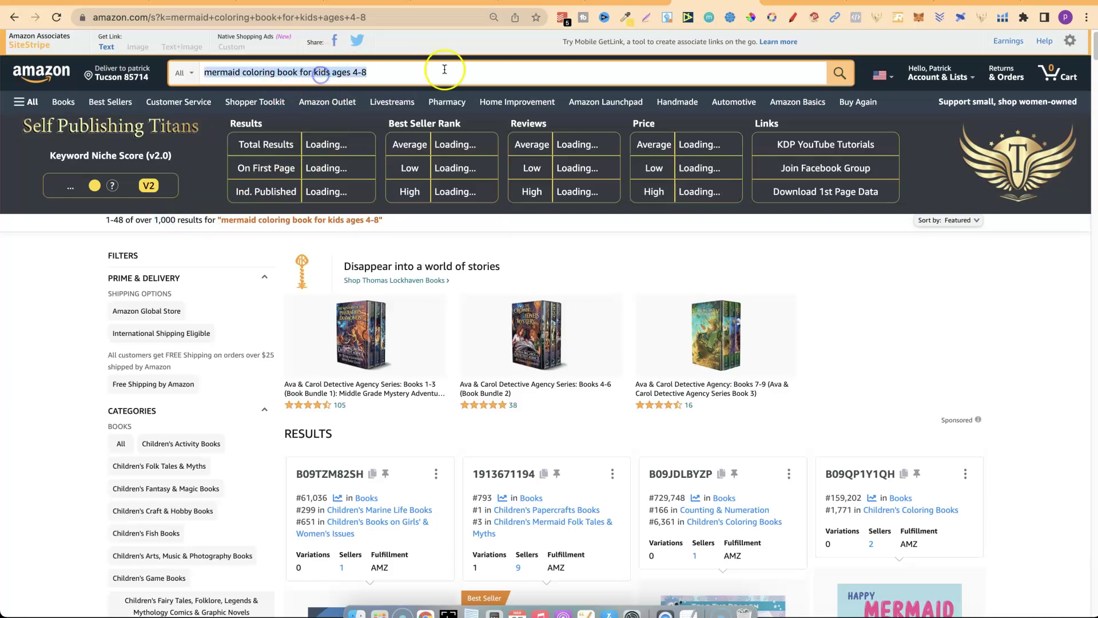
left_click(495, 70)
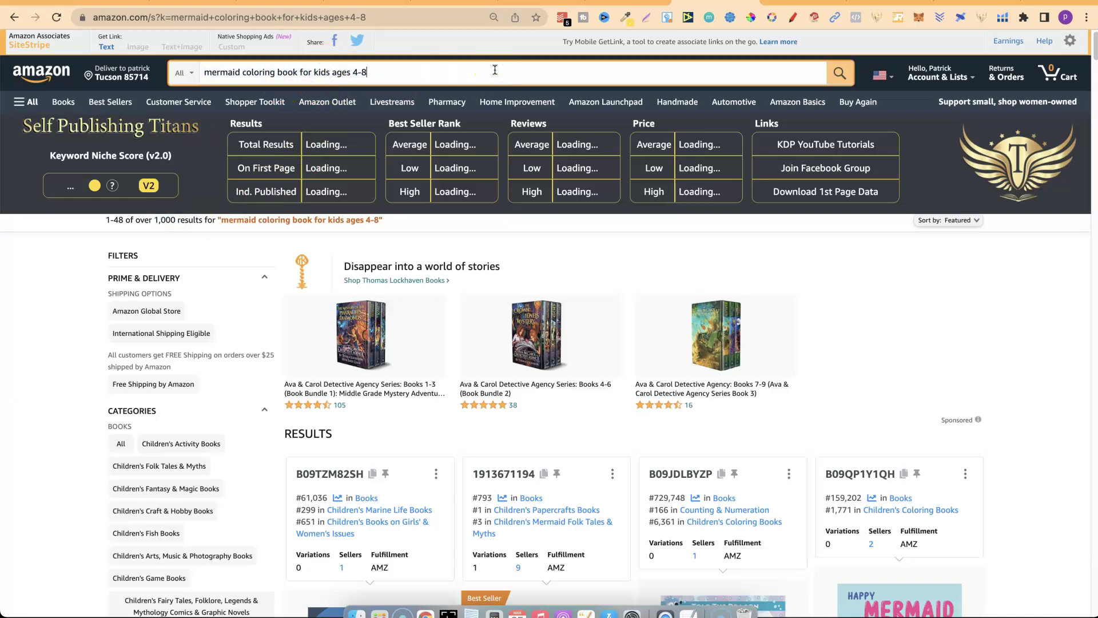
left_click(792, 1)
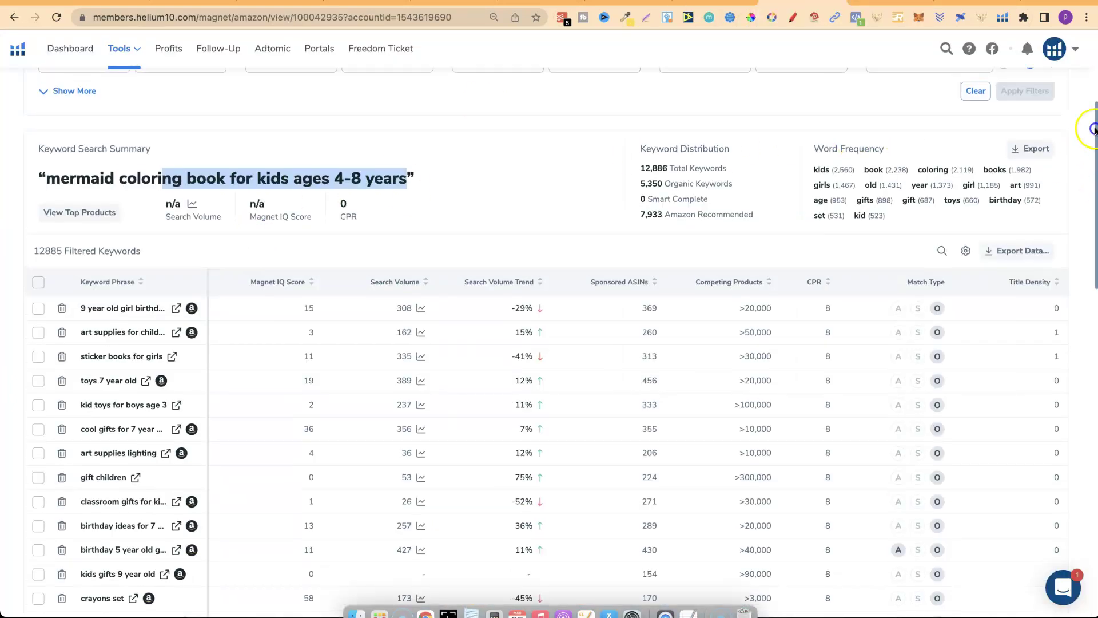
scroll(1094, 183, "up", 5)
left_click(310, 195)
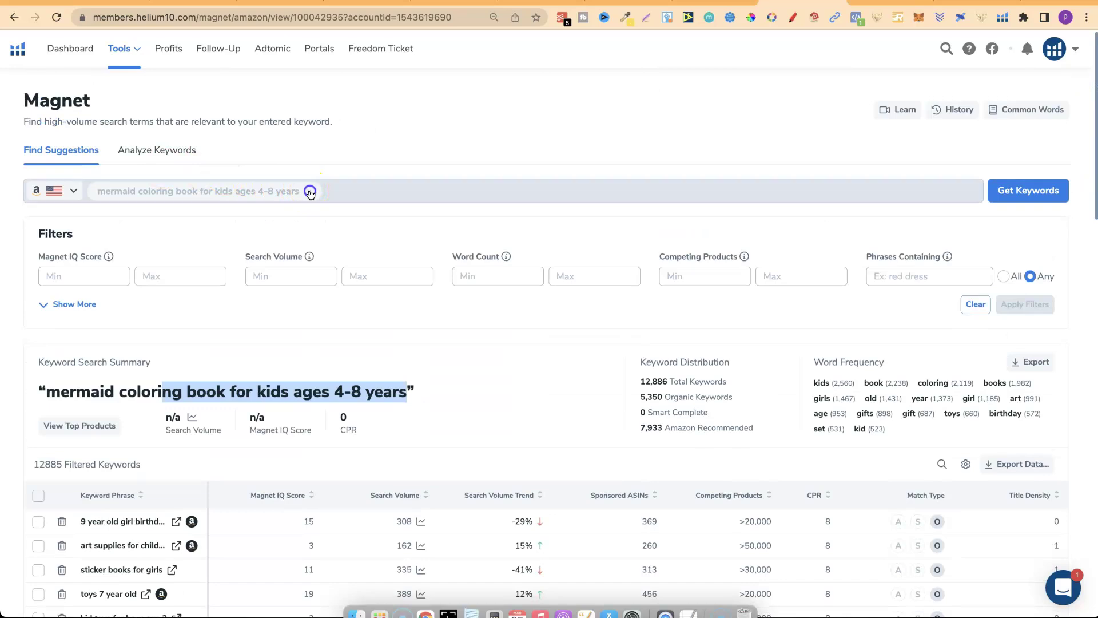
type("mermaid")
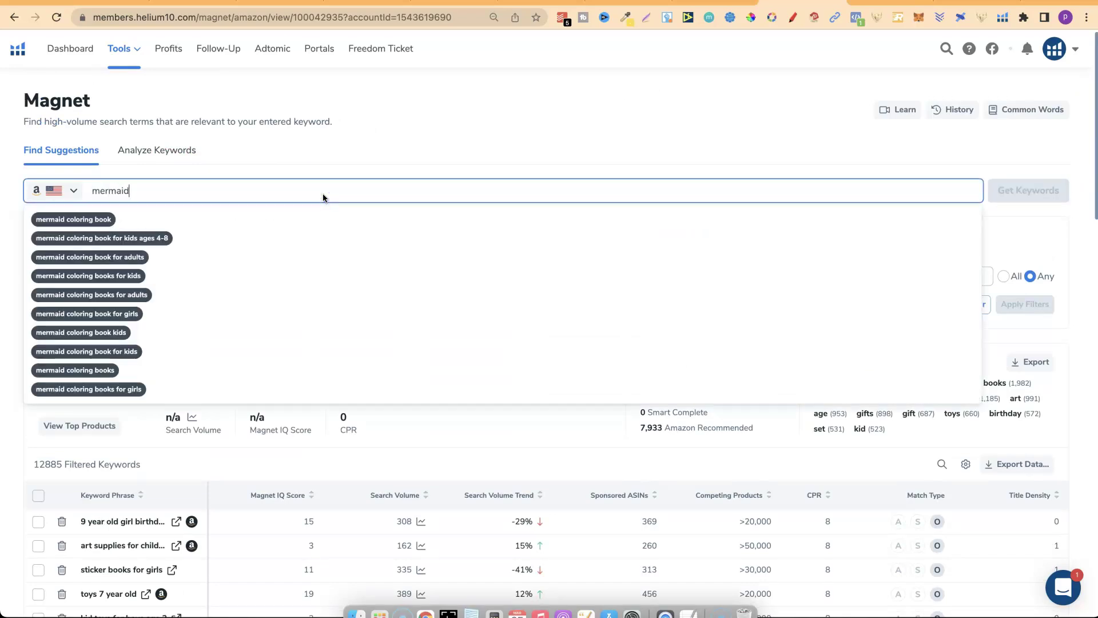
type(" coloring book")
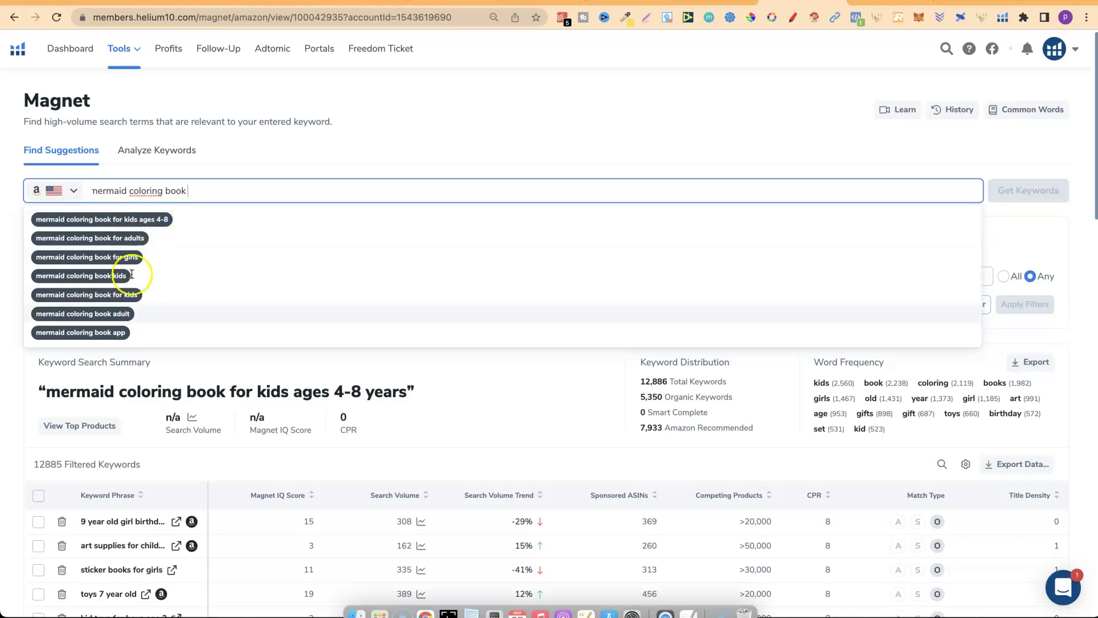
left_click(149, 222)
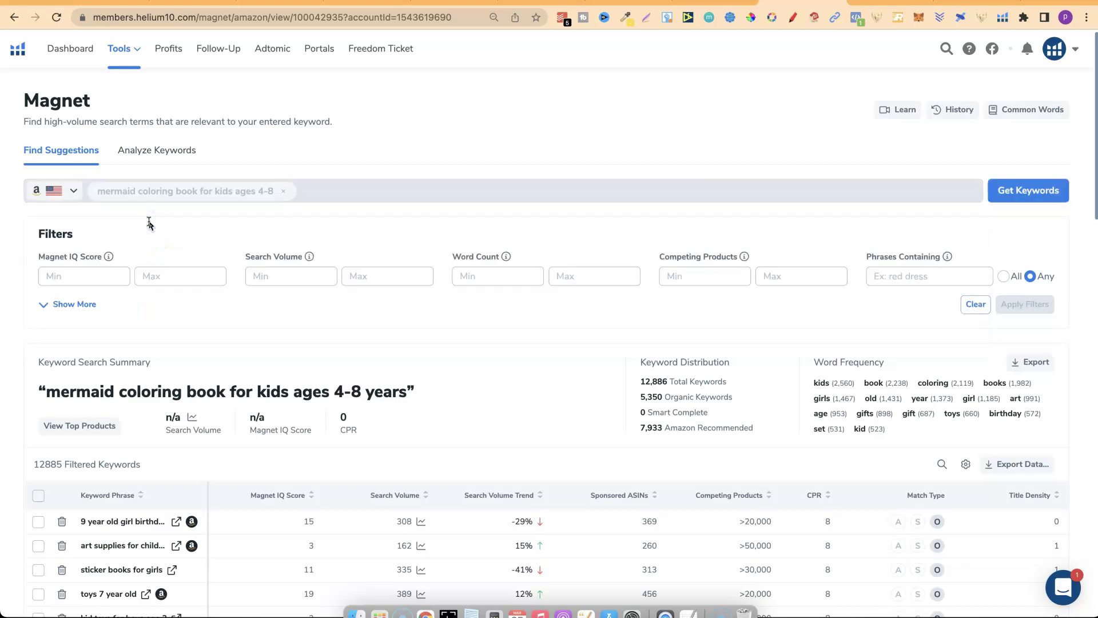
left_click(1026, 191)
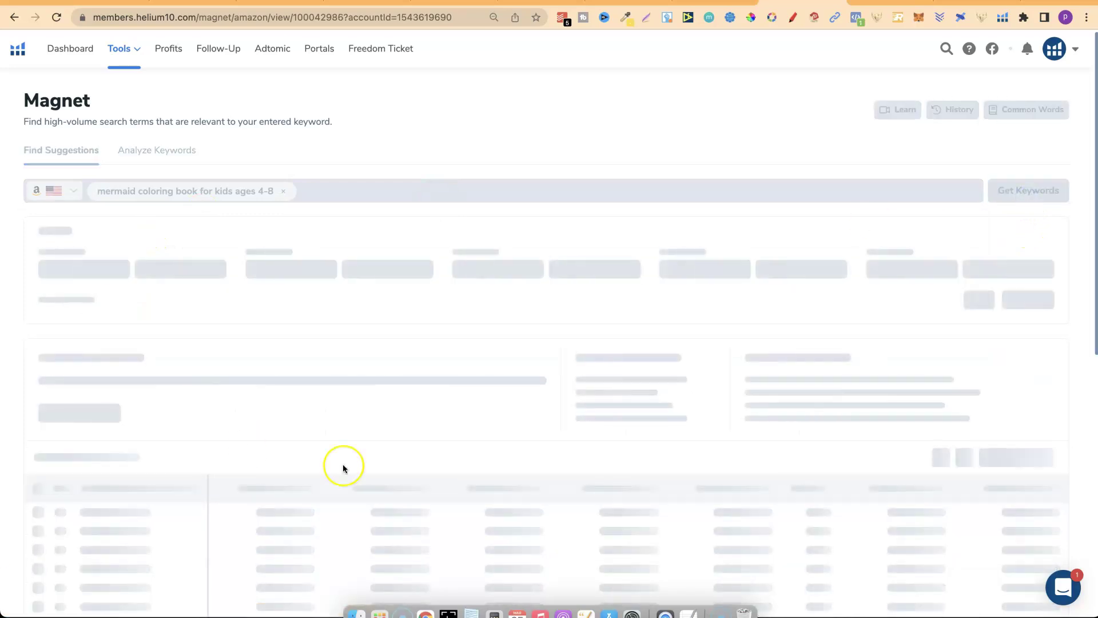
Examine the keyword's search volume history over all time and close the chart.
left_click_drag(448, 400, 475, 387)
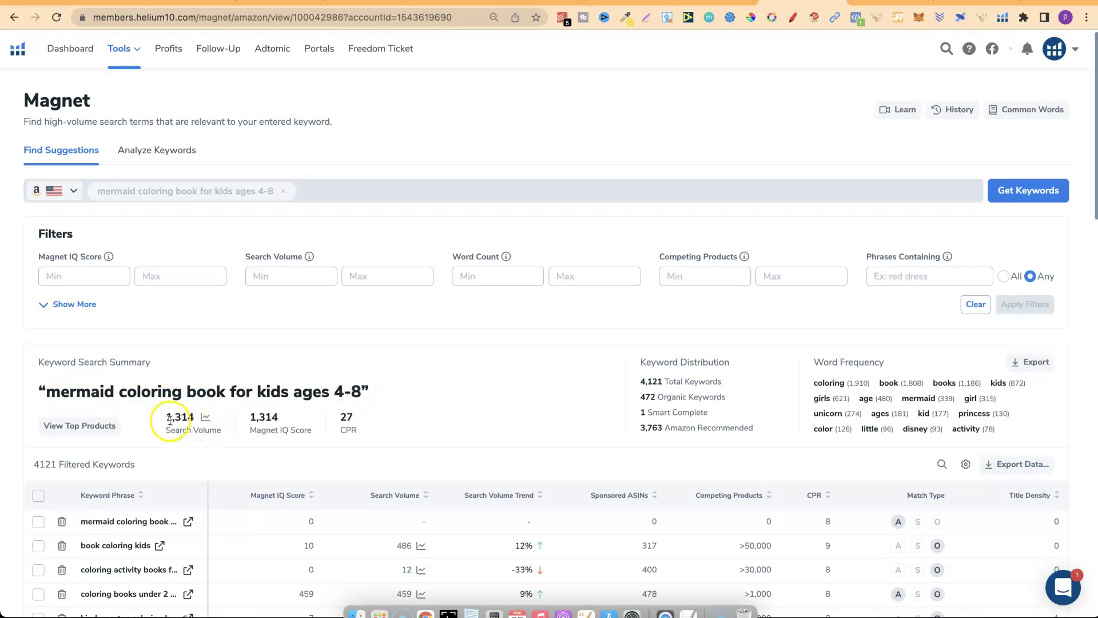
left_click(206, 422)
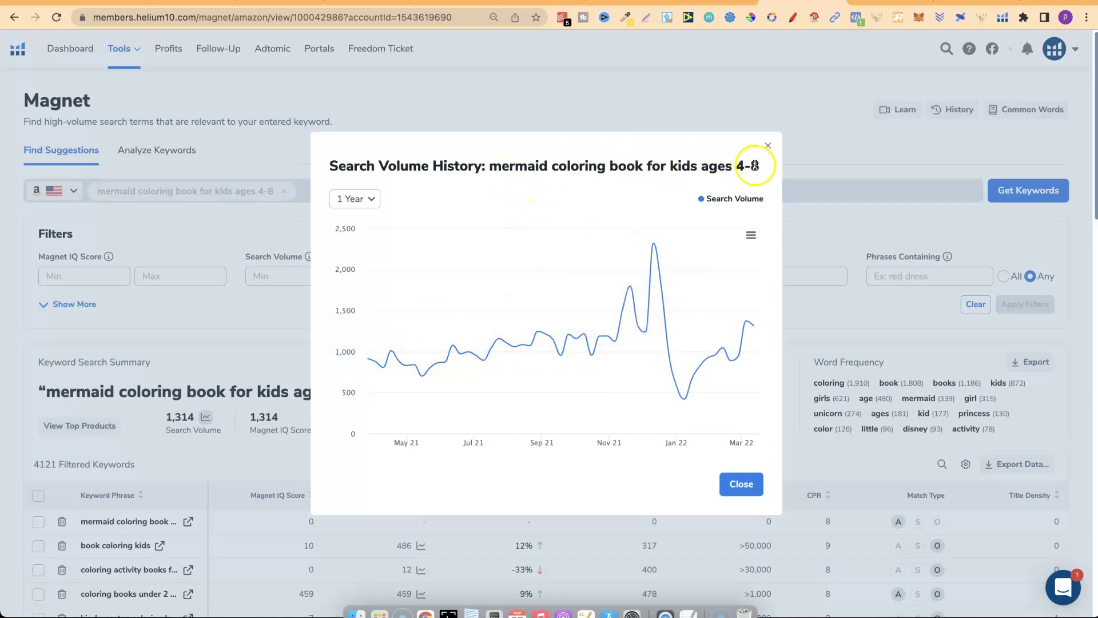
left_click_drag(761, 166, 524, 179)
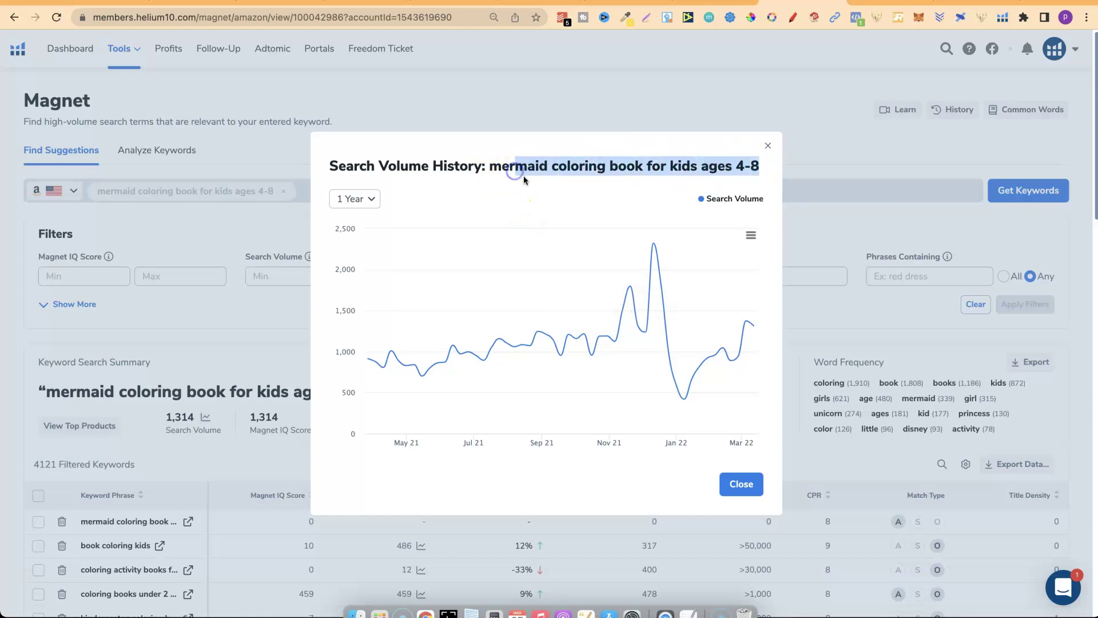
left_click(350, 199)
left_click(347, 299)
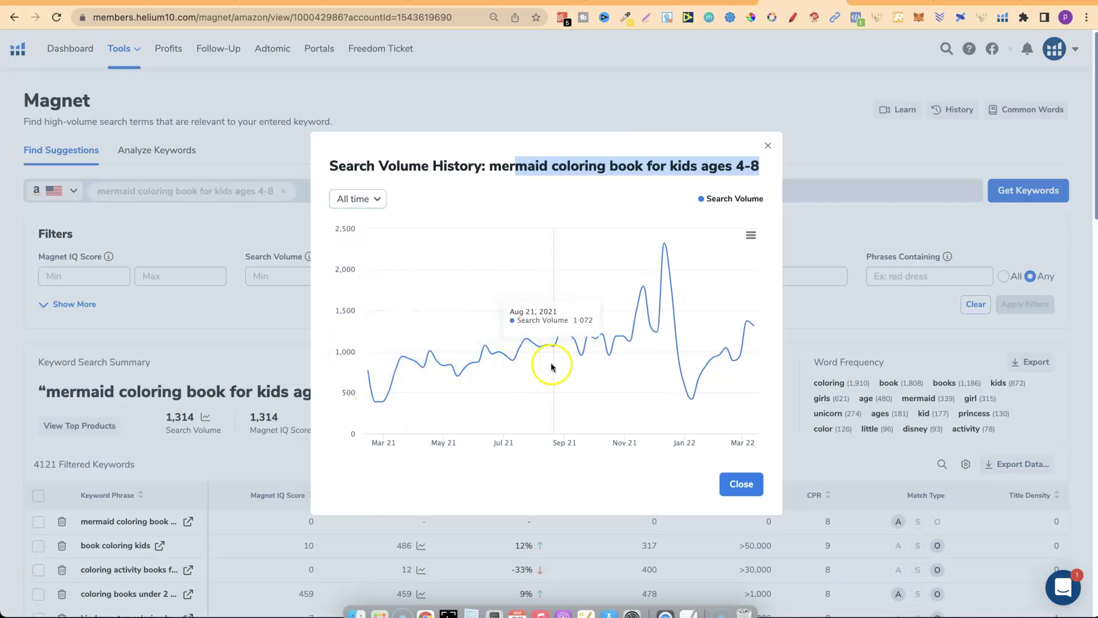
left_click(770, 147)
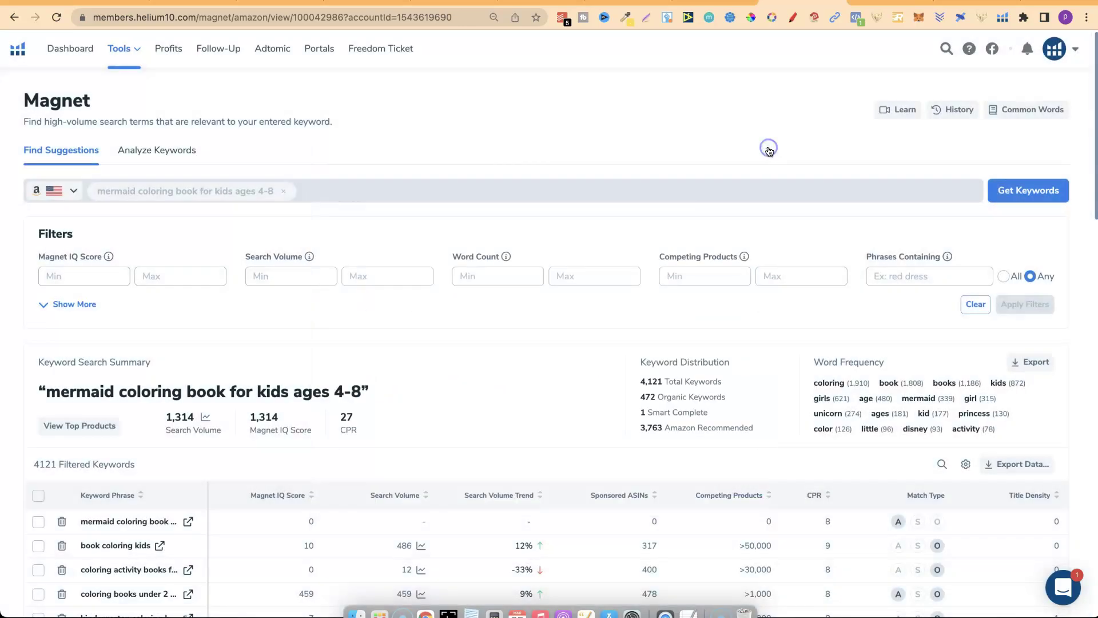
Check the niche score on the Amazon results page and revisit the Creative Market and Creative Fabrica graphics pages before returning to Amazon.
left_click(720, 7)
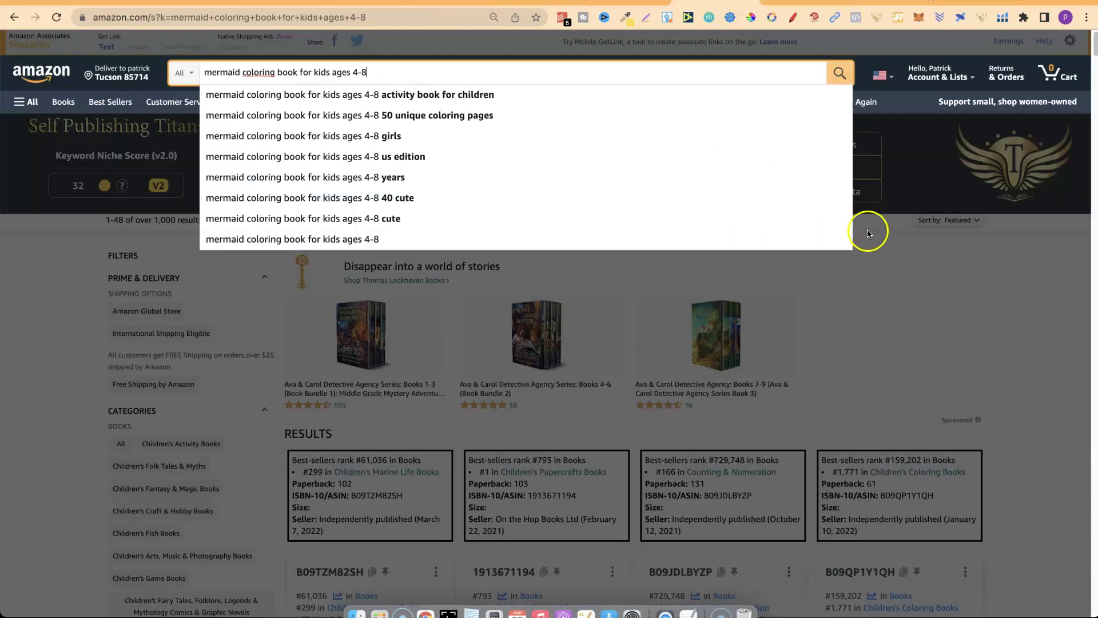
left_click(884, 235)
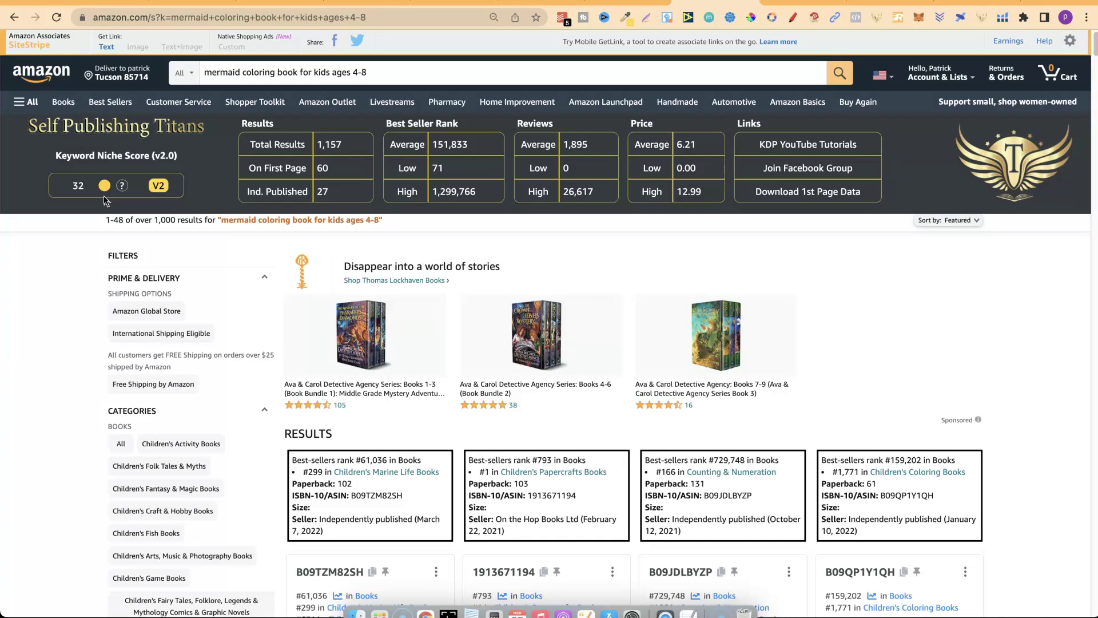
left_click(370, 3)
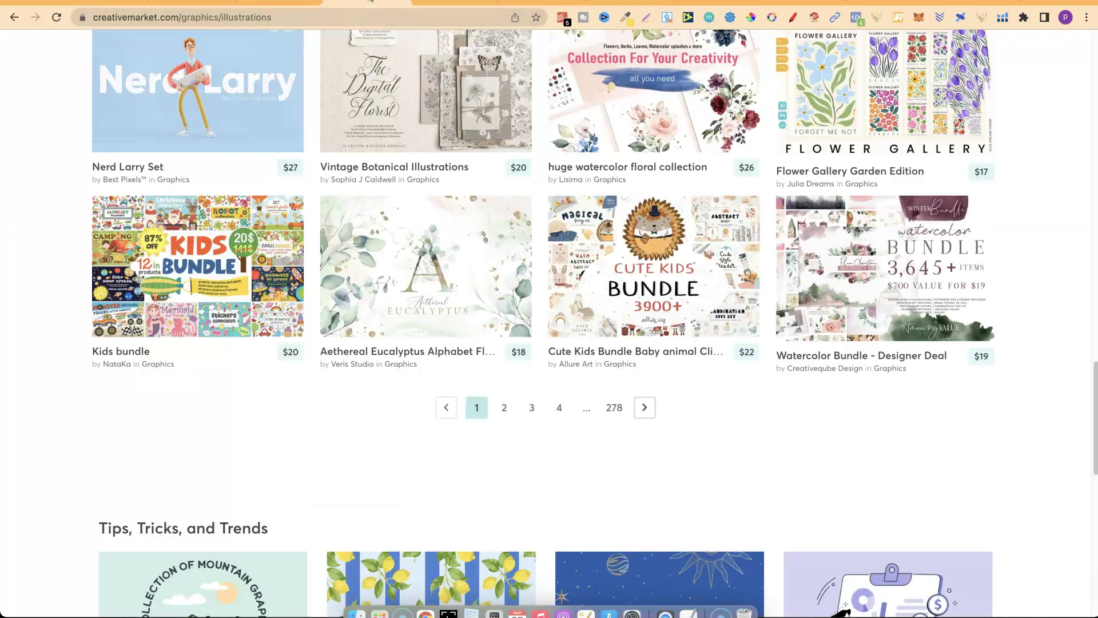
left_click(450, 2)
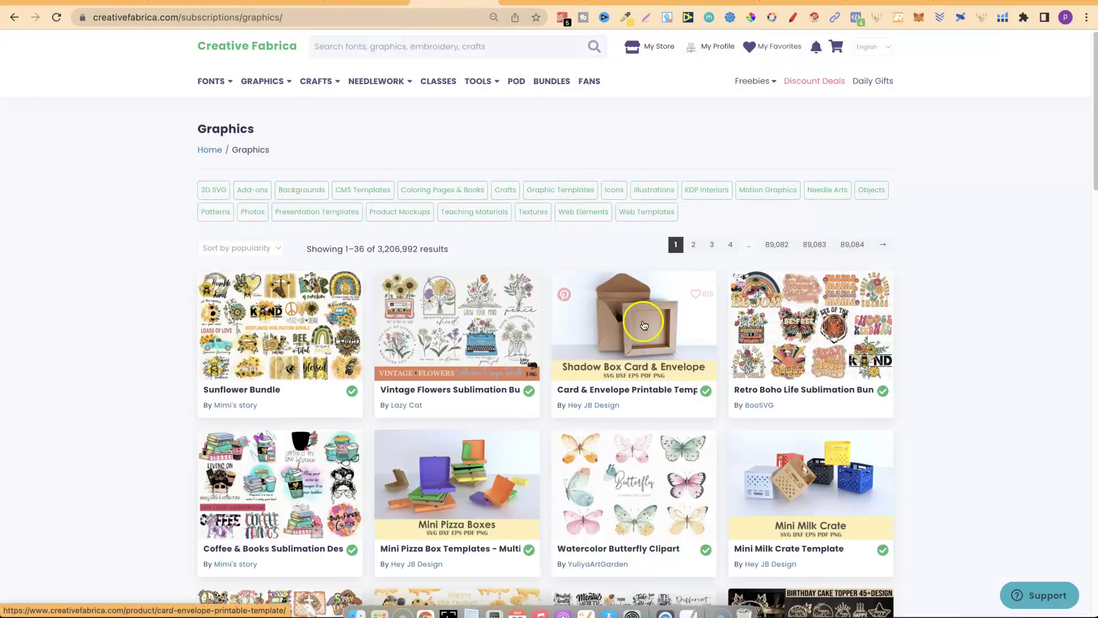
left_click(707, 2)
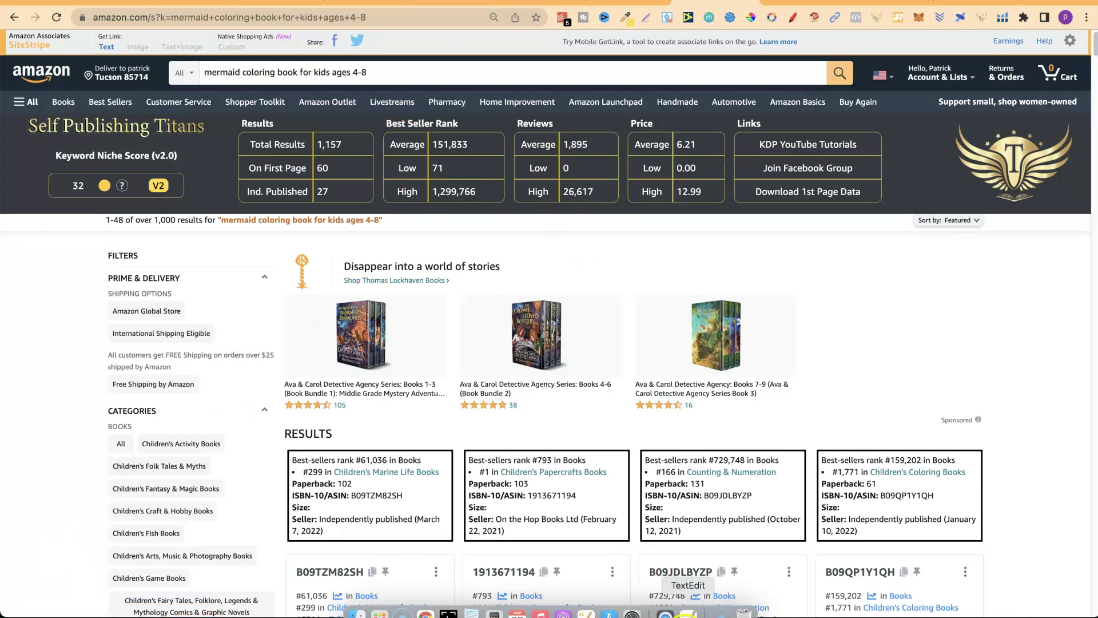
Switch to the Notepad note with the niche ideas and delete "Coffee" from the end of the list.
left_click(689, 613)
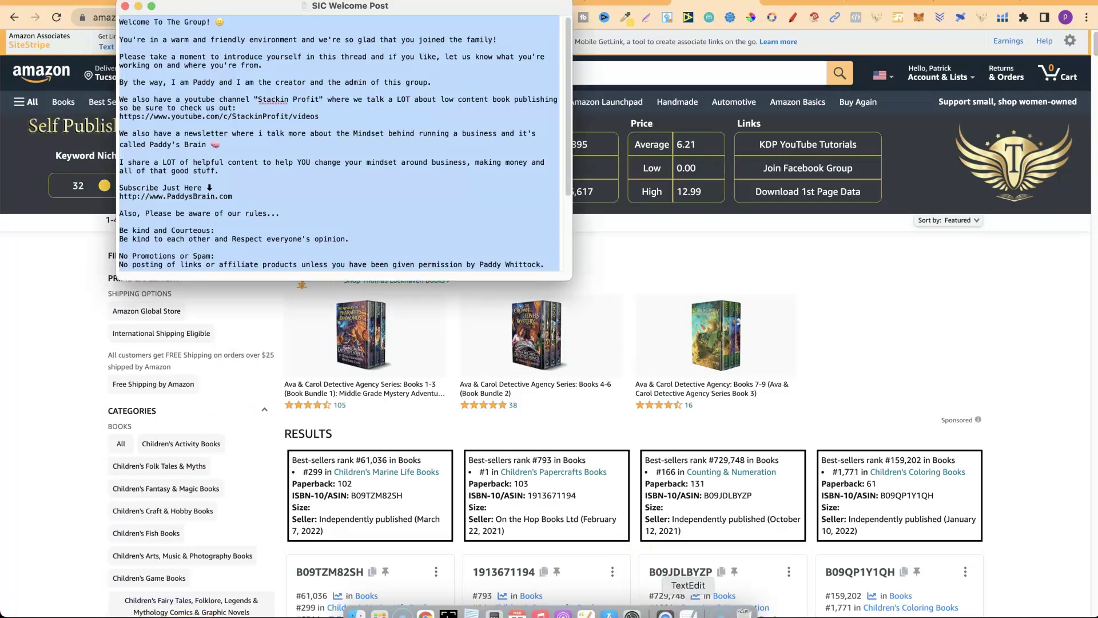
double_click(191, 7)
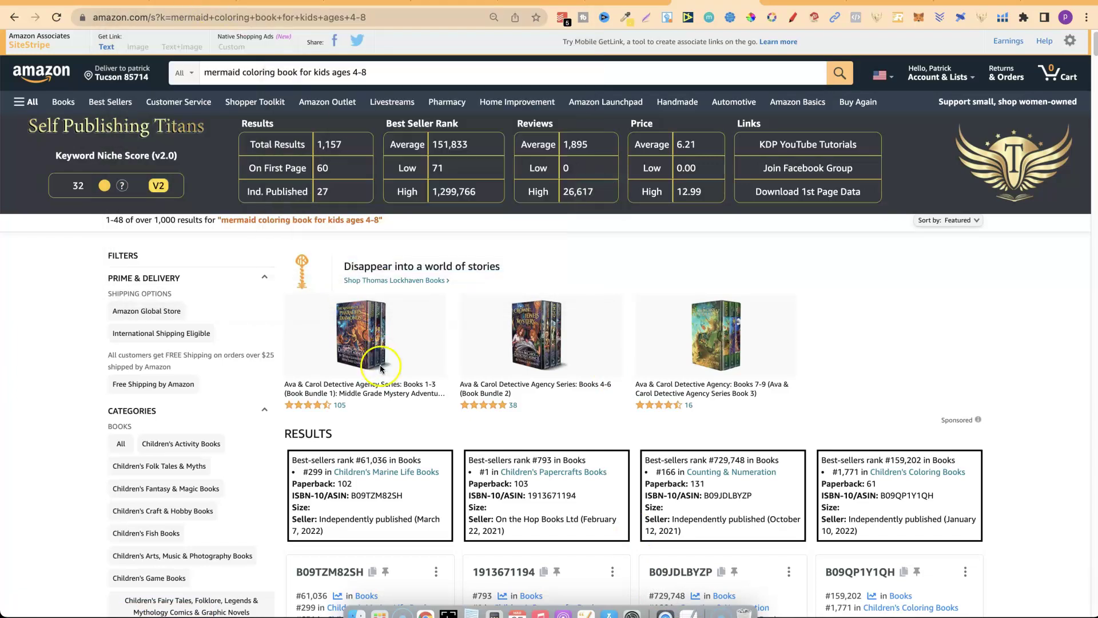
left_click(473, 612)
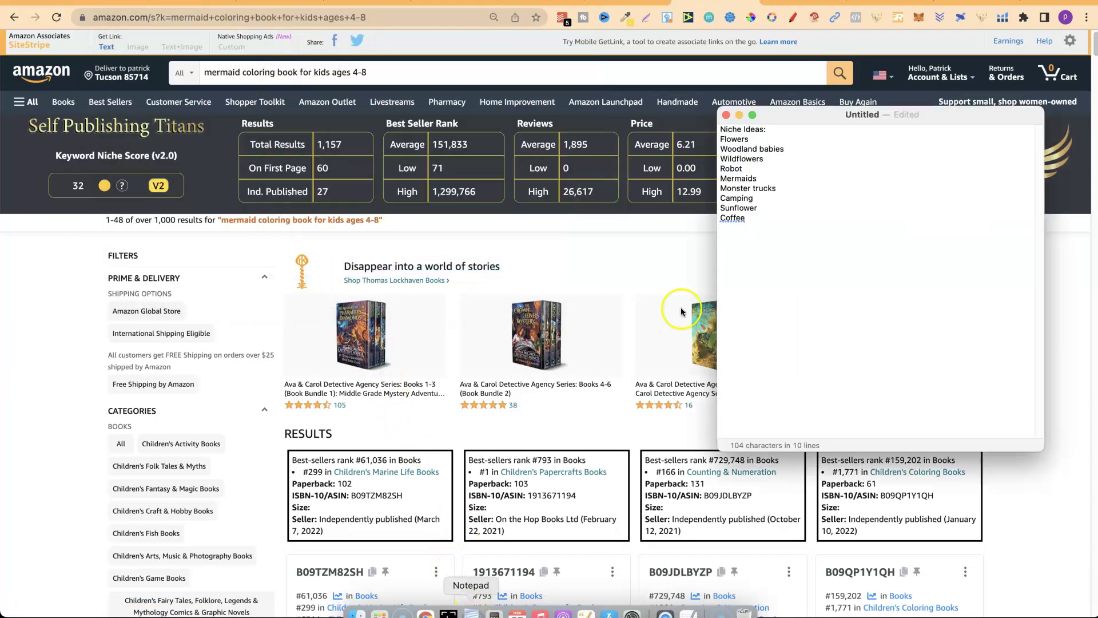
left_click(763, 221)
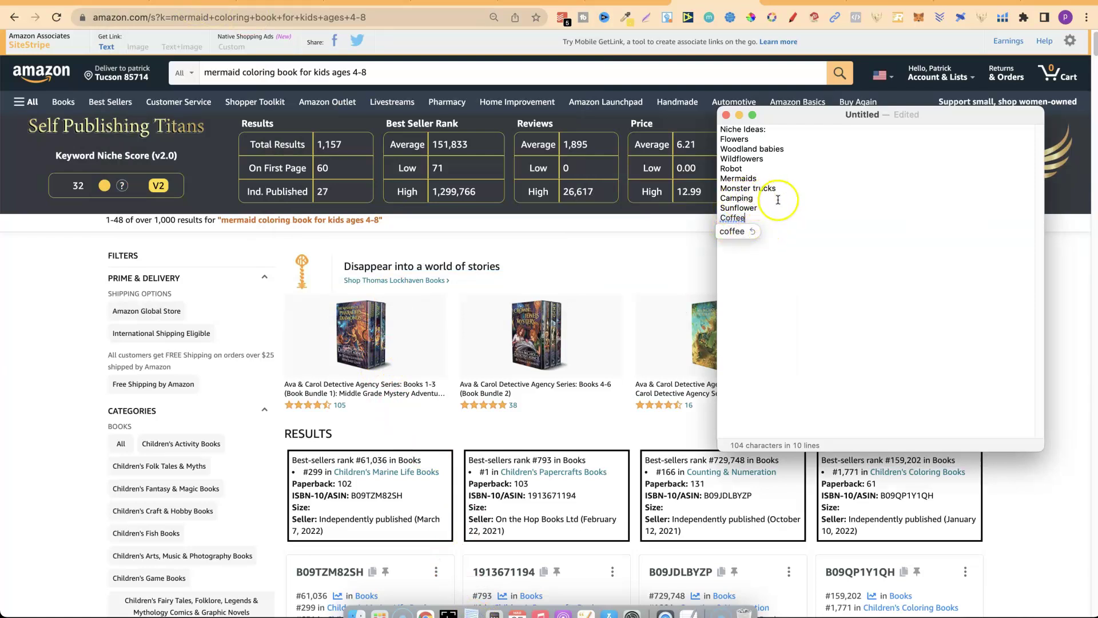
key("BackSpace")
key("BackSpace")
key("BackSpace")
key("BackSpace")
key("BackSpace")
key("BackSpace")
key("BackSpace")
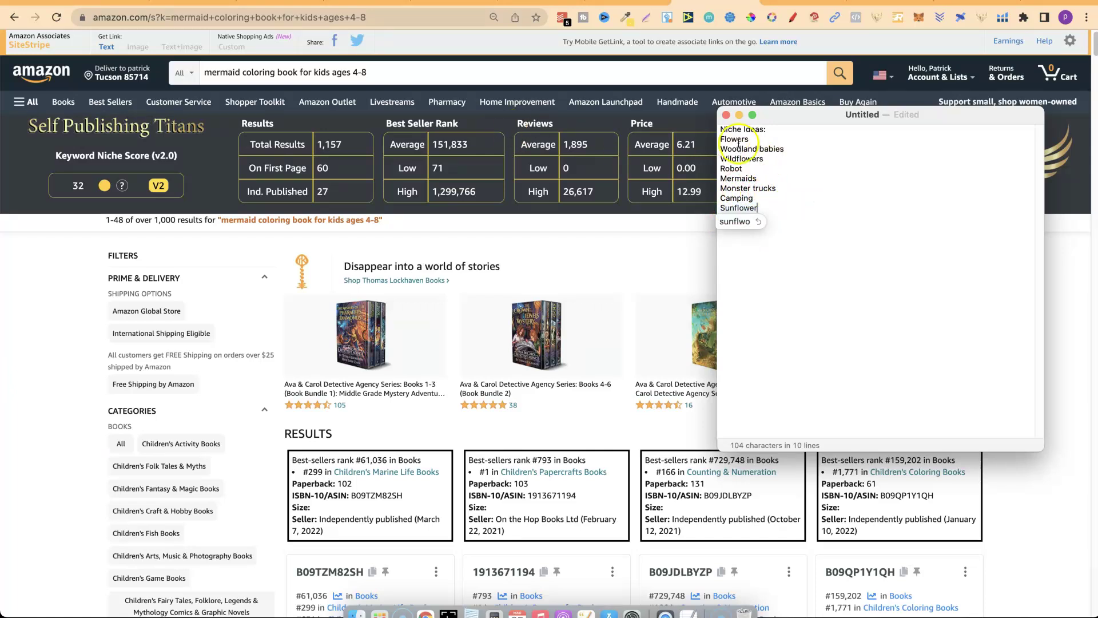
Consult the niche ideas note and search Amazon for "wildflower coloring book" in place of the mermaid keyword.
left_click(278, 71)
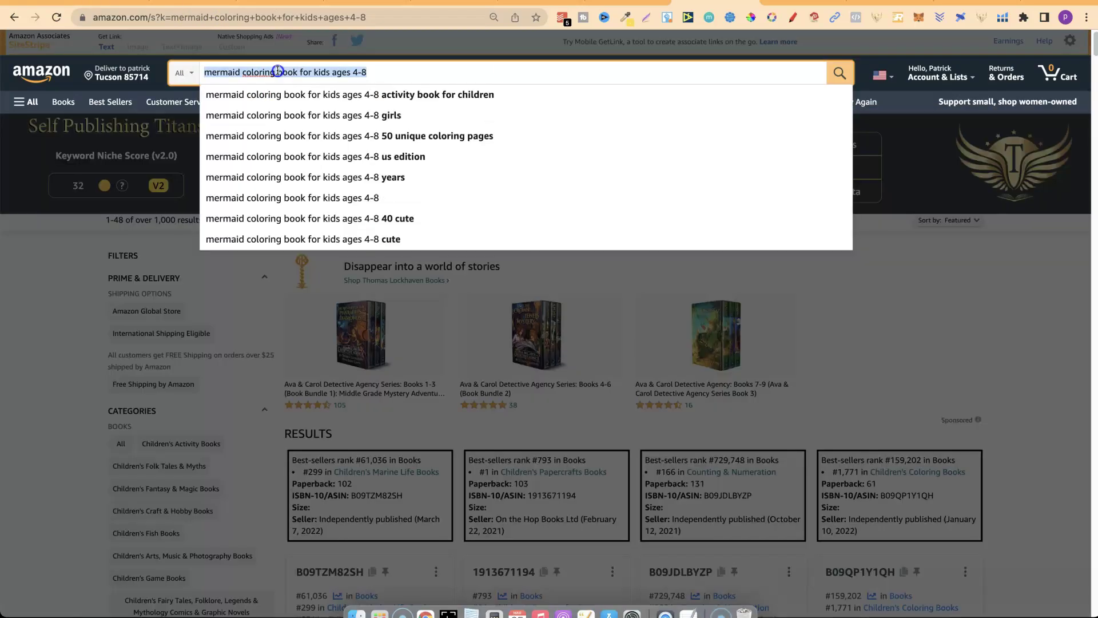
type("coloring book")
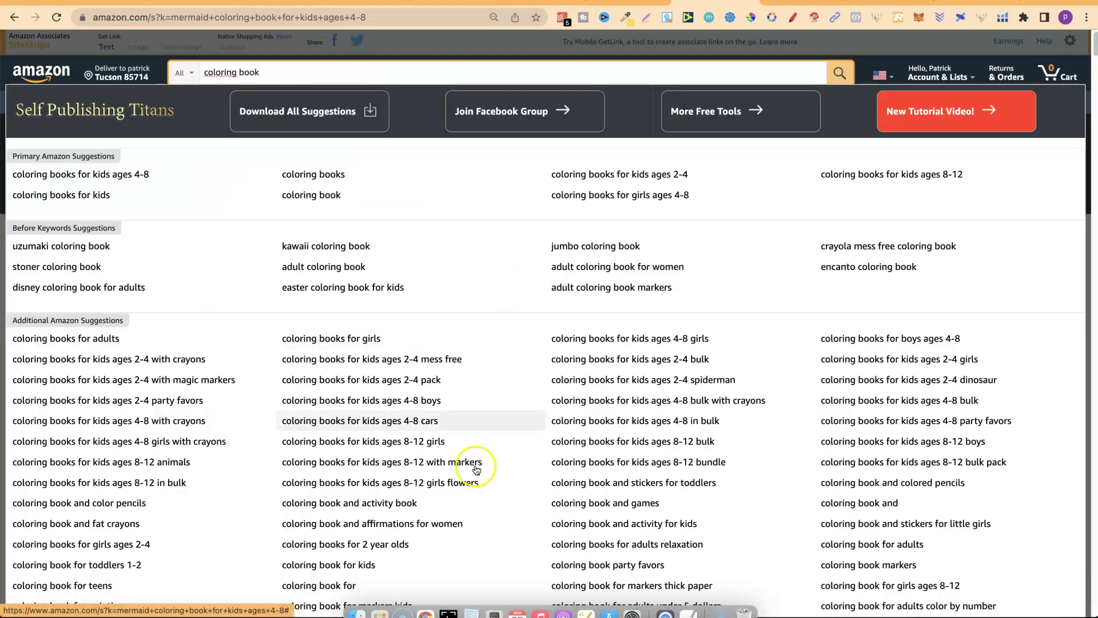
left_click(471, 613)
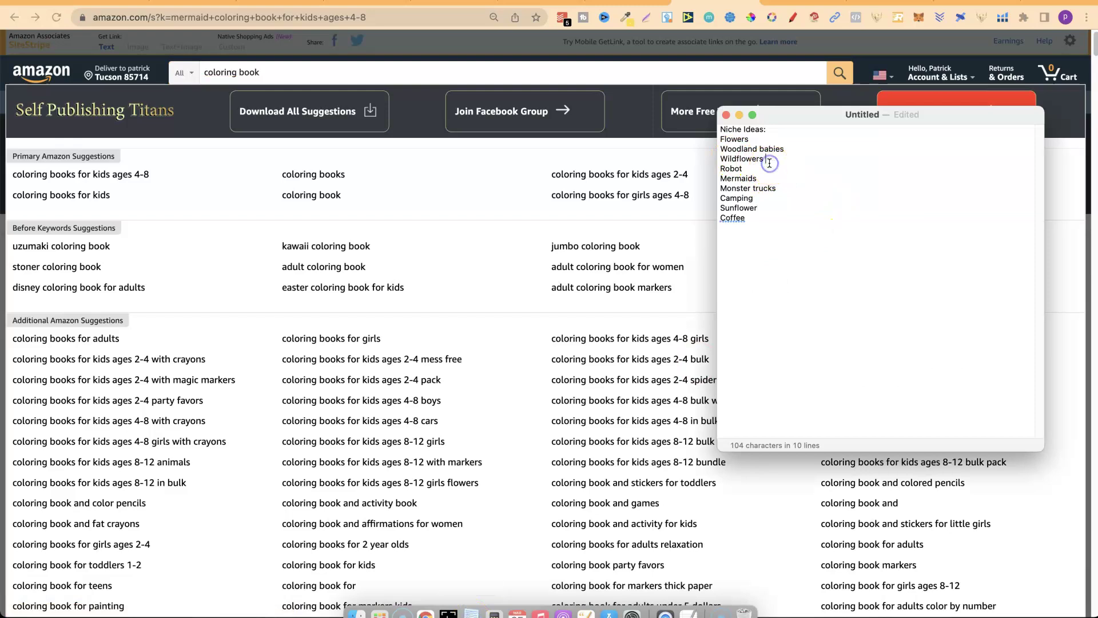
left_click(205, 75)
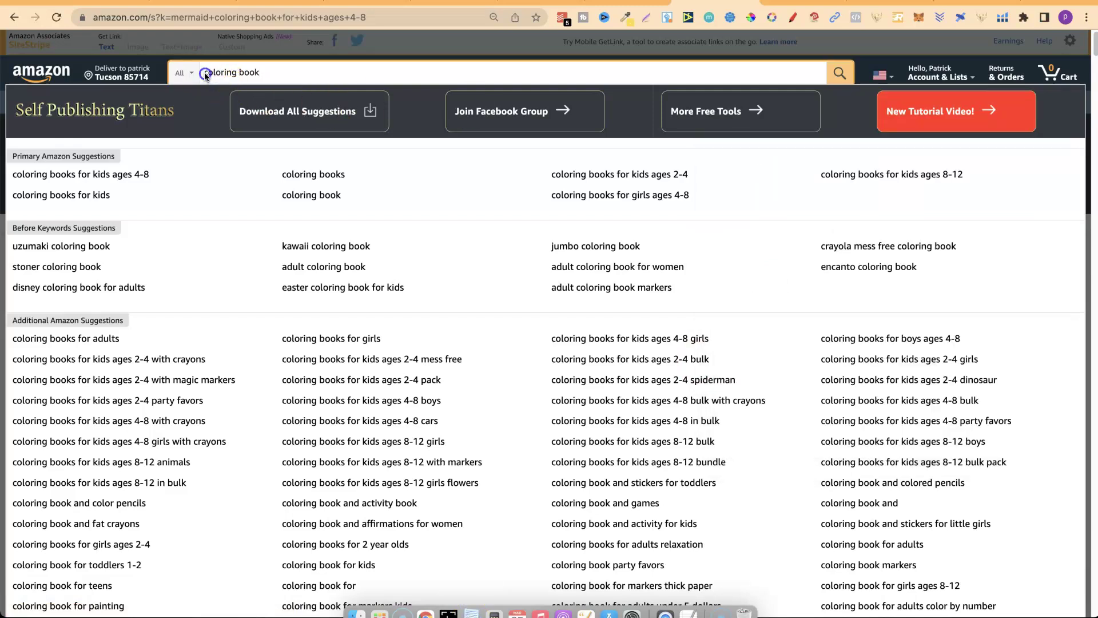
type("wildflo")
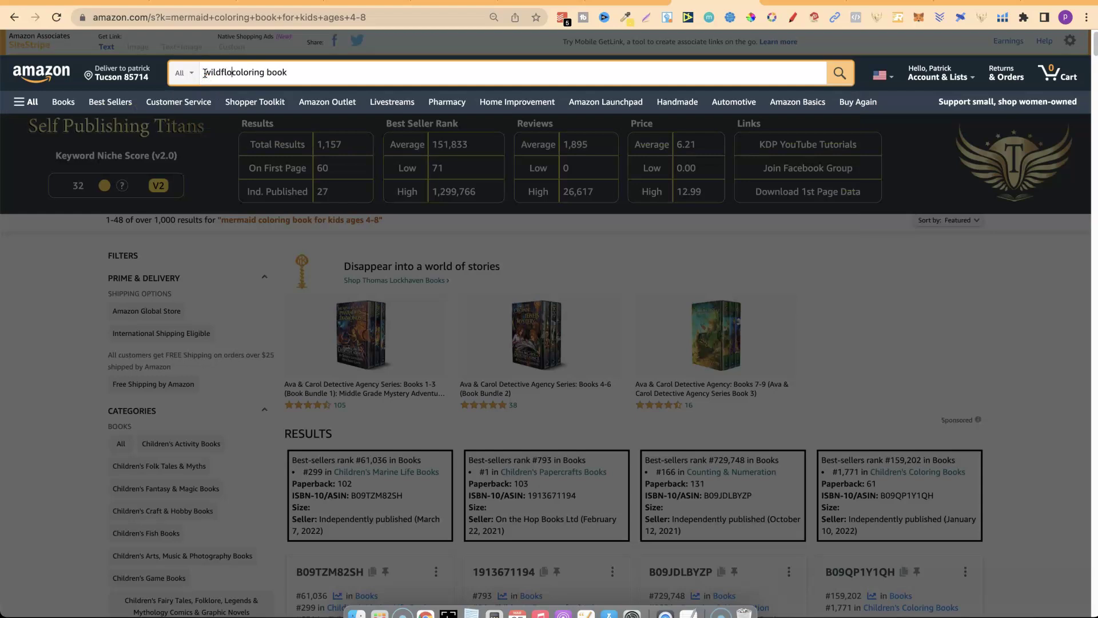
type("wer")
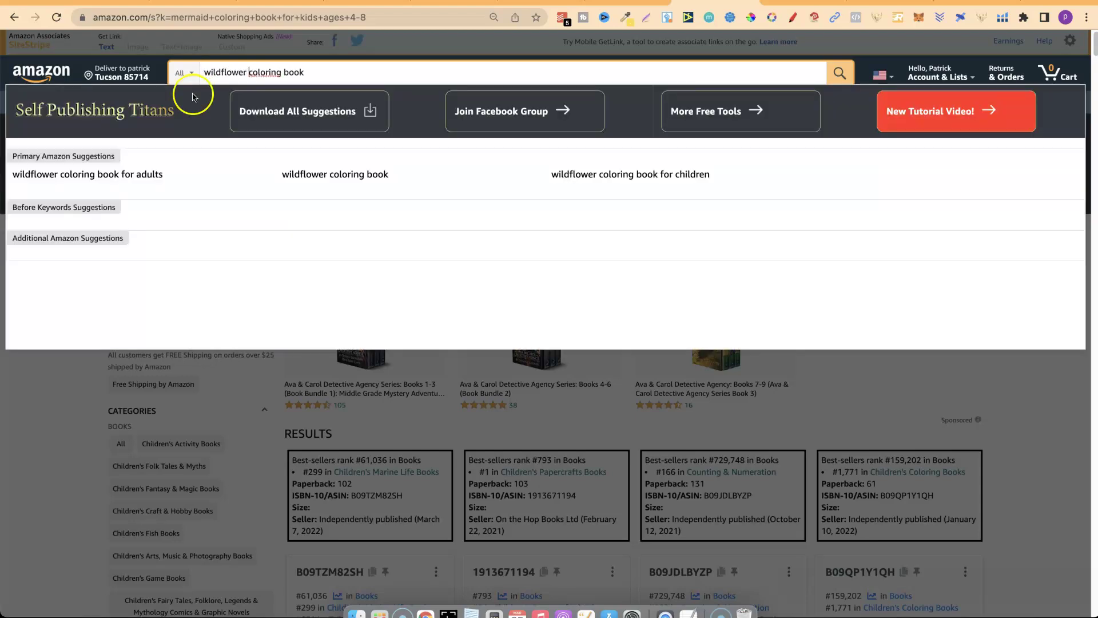
left_click(326, 185)
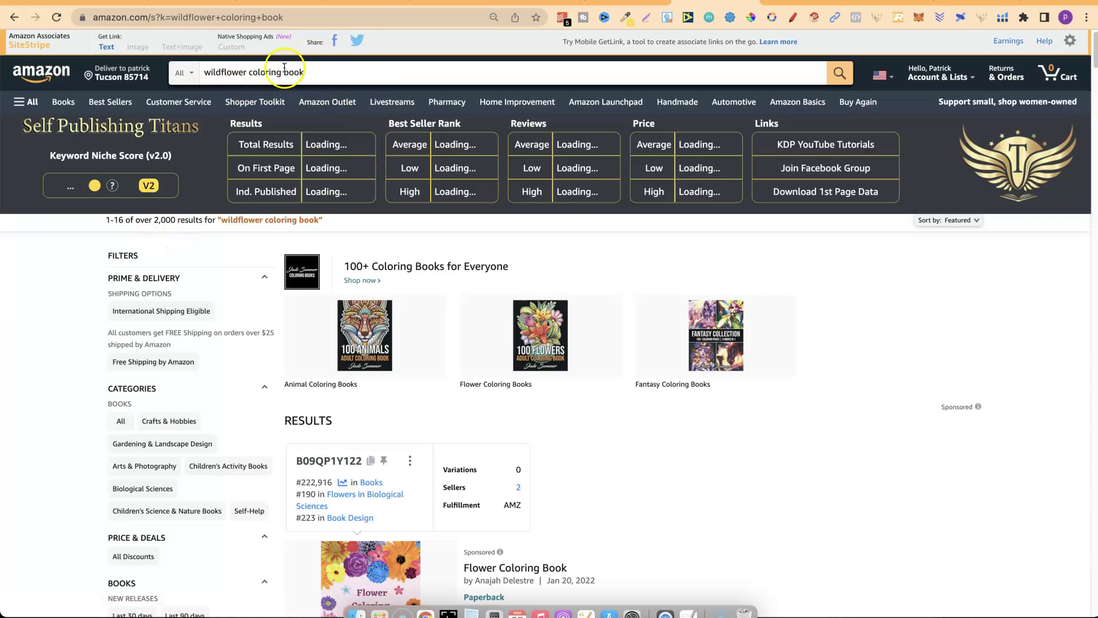
Switch to Helium 10 Magnet and replace the mermaid keyword with "wildflower coloring book".
triple_click(259, 73)
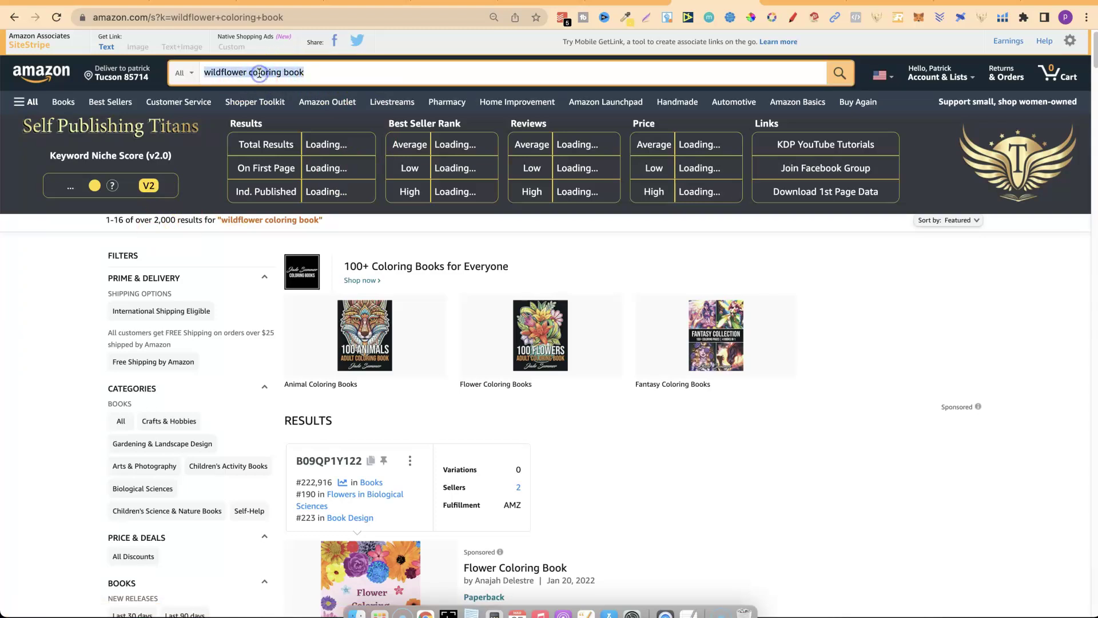
key("ctrl+Tab")
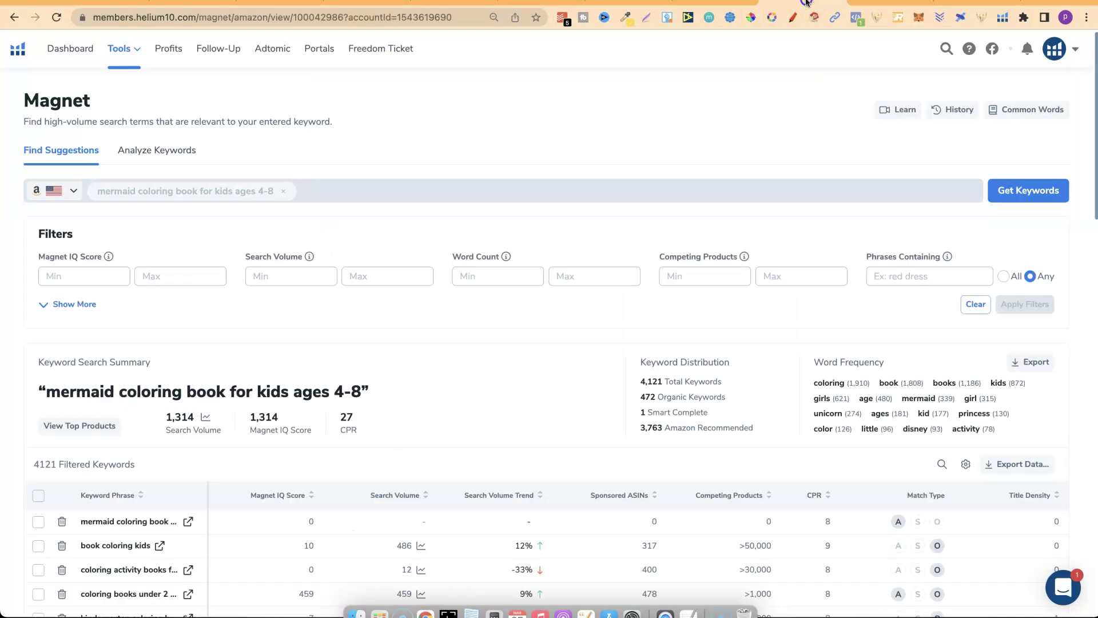
left_click(283, 193)
left_click(306, 191)
type("wil")
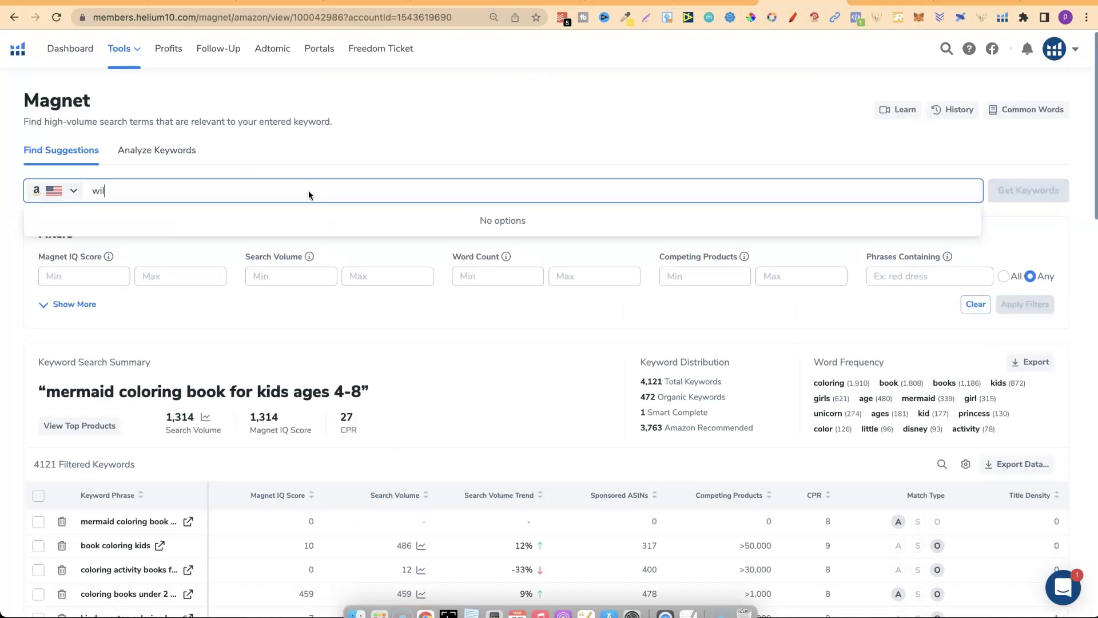
type("dflower coloring book")
key("BackSpace")
key("BackSpace")
key("BackSpace")
type("book")
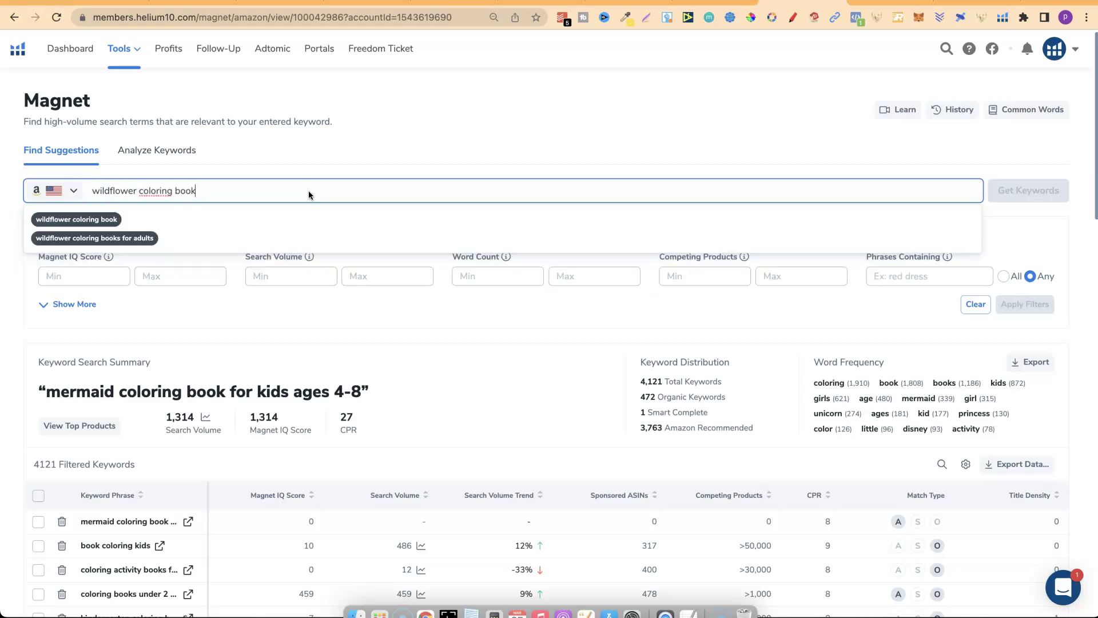
left_click(83, 220)
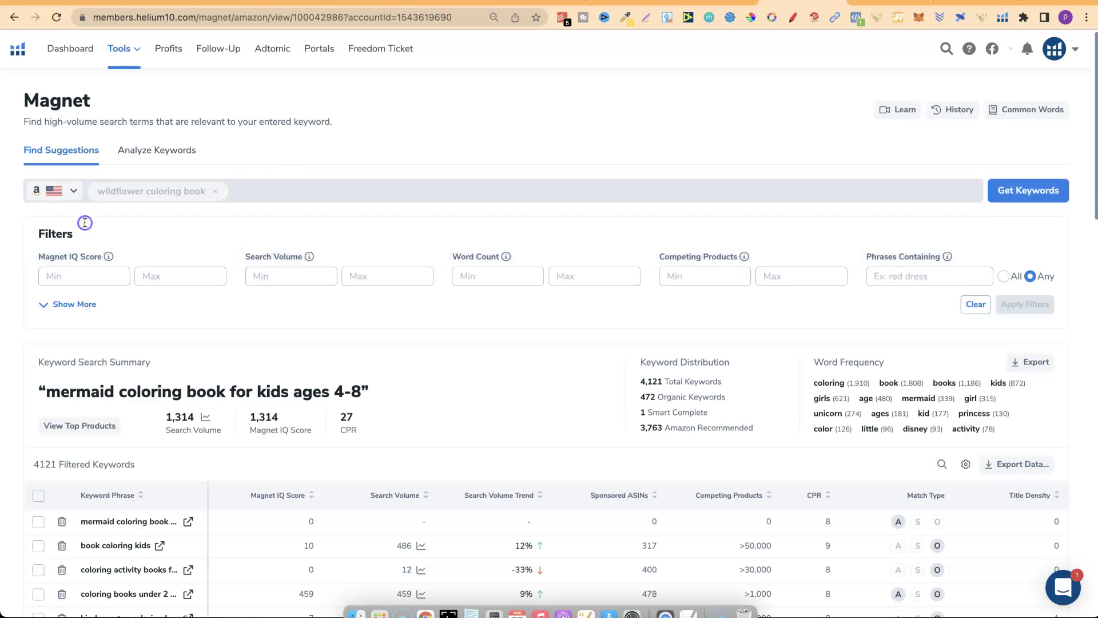
Get the related keywords for the wildflower keyword as a new search instead of loading it from history.
left_click(637, 249)
left_click(1005, 195)
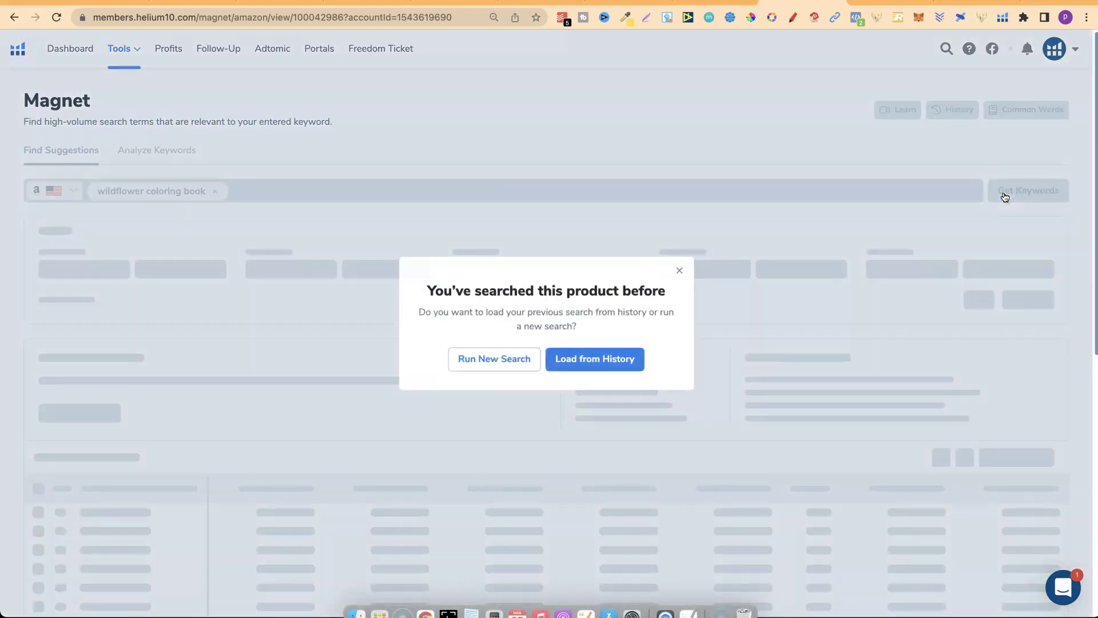
left_click(497, 359)
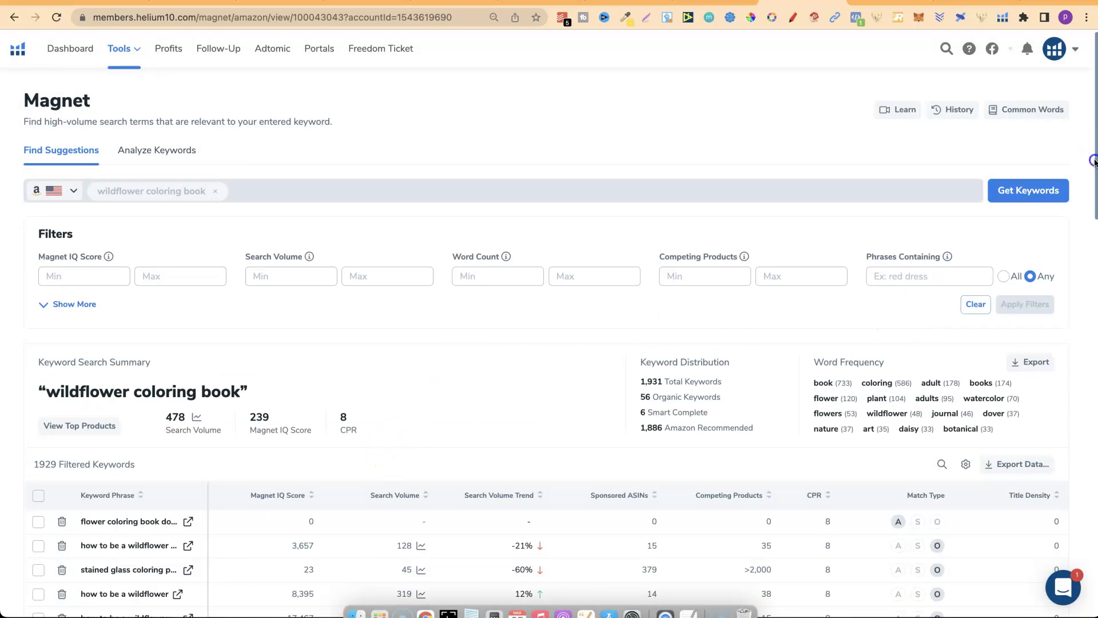
Examine the wildflower keyword's related keywords and search volume in Magnet, and its niche score on the Amazon results page.
left_click_drag(1093, 162, 1094, 259)
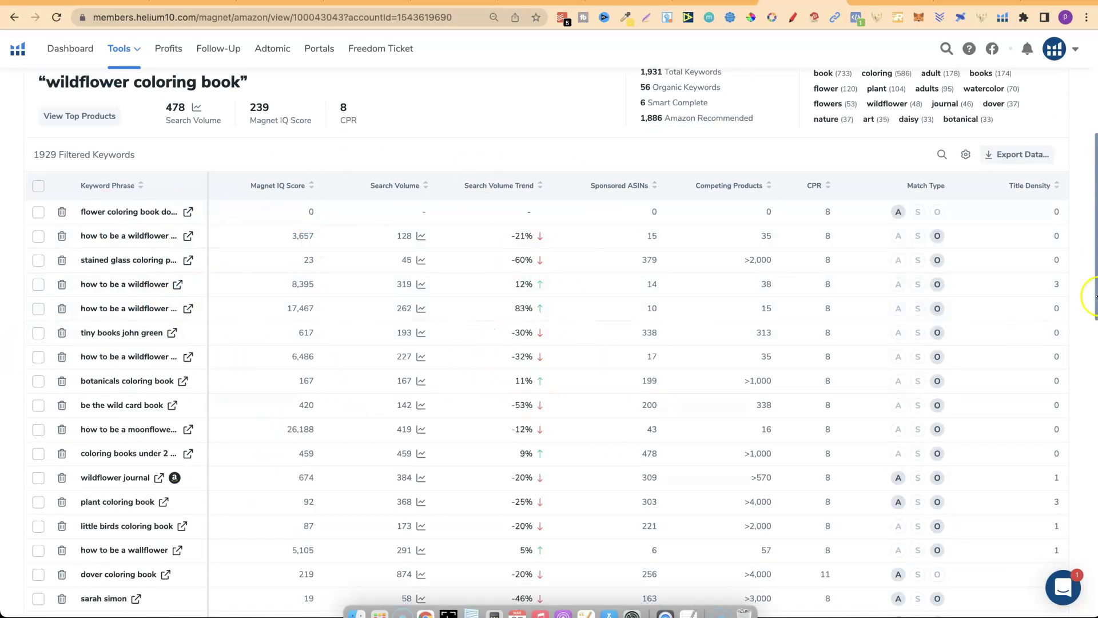
left_click_drag(1095, 297, 1095, 246)
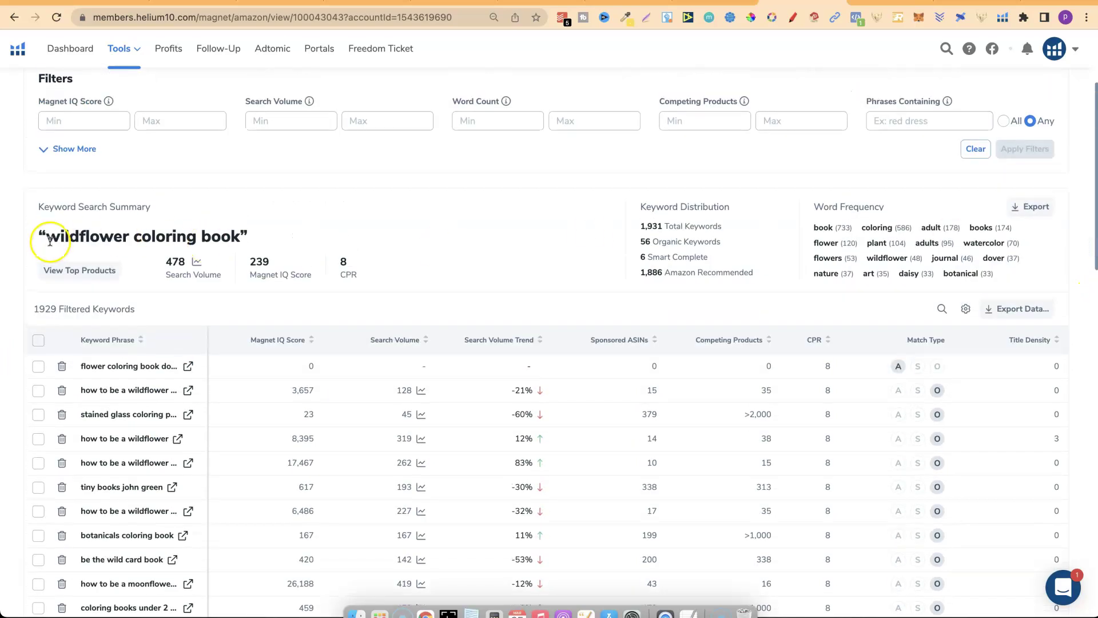
left_click(168, 263)
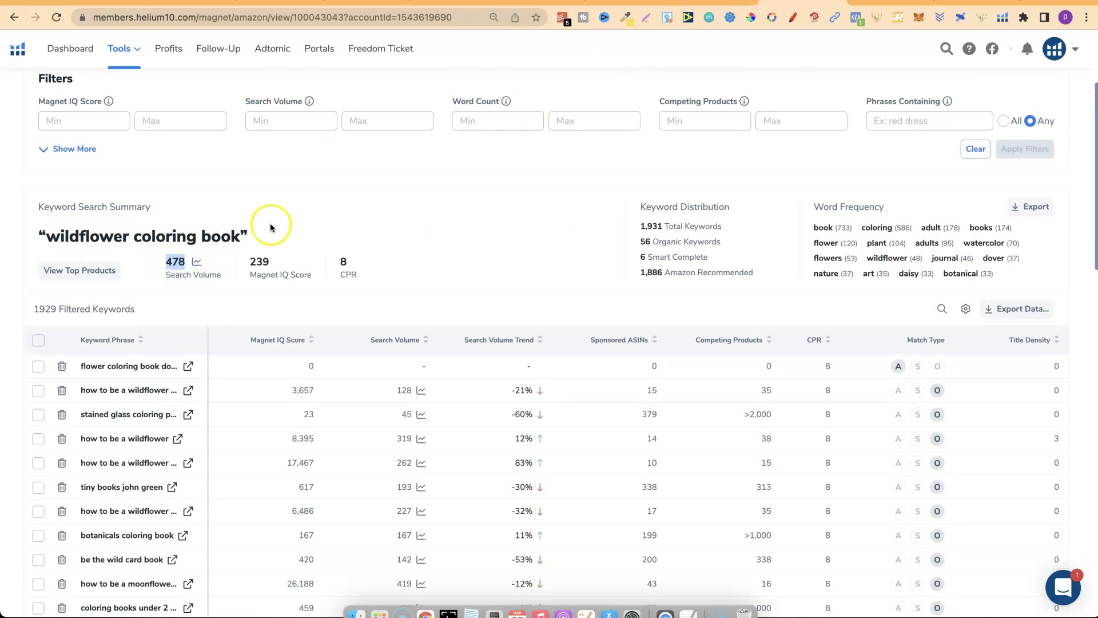
left_click(691, 1)
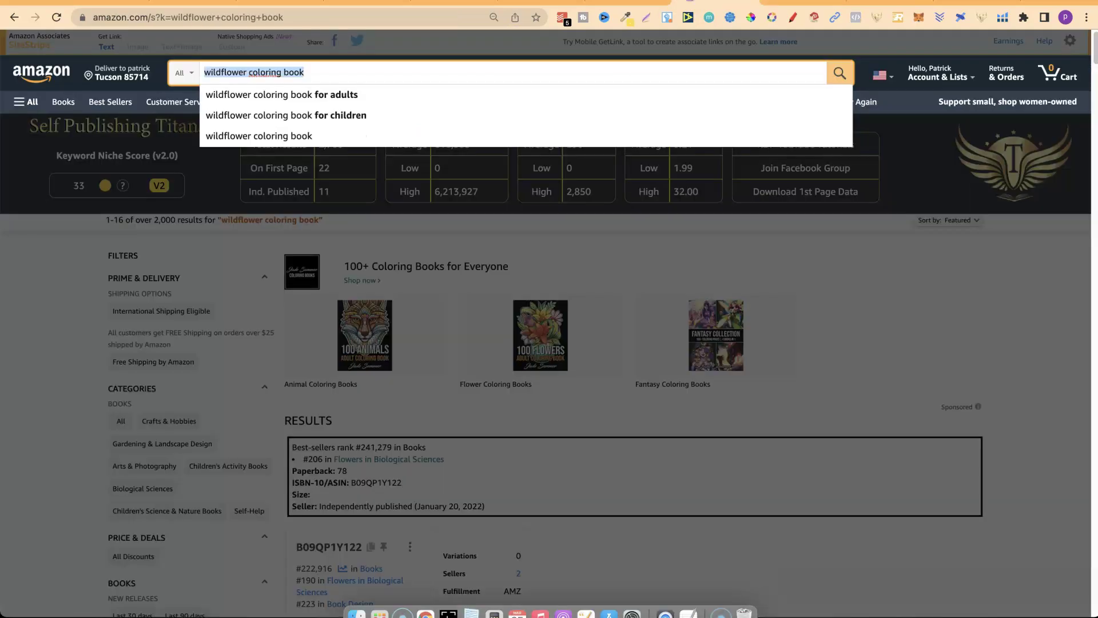
left_click(81, 213)
left_click(73, 189)
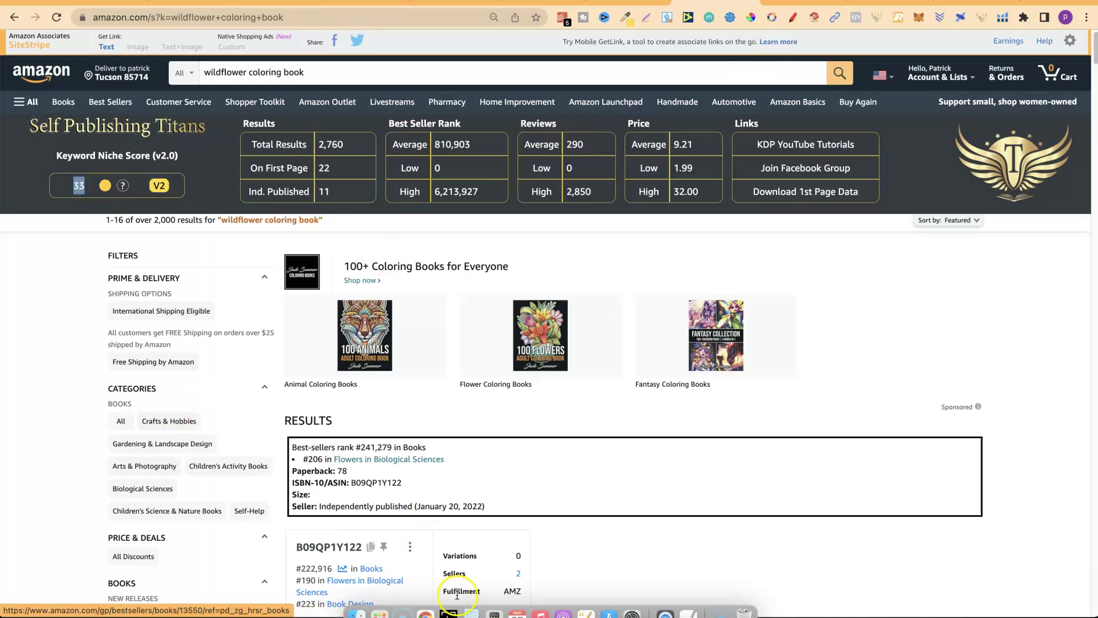
Consult the niche ideas note, search Amazon for "robot coloring book" and check the number of results.
left_click(471, 612)
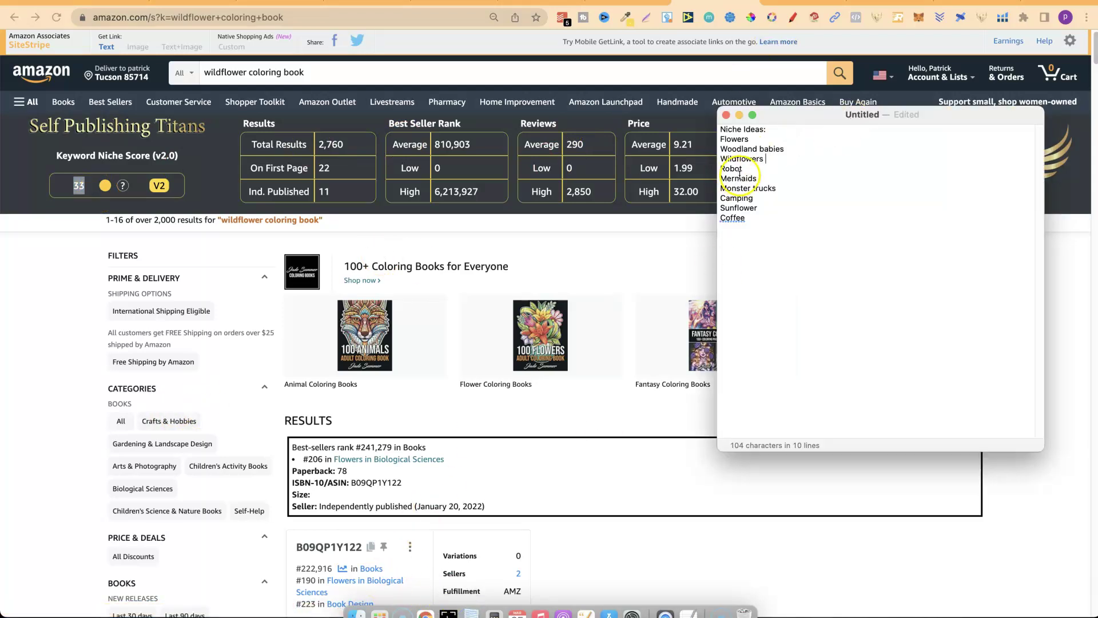
left_click_drag(744, 169, 706, 169)
left_click(227, 72)
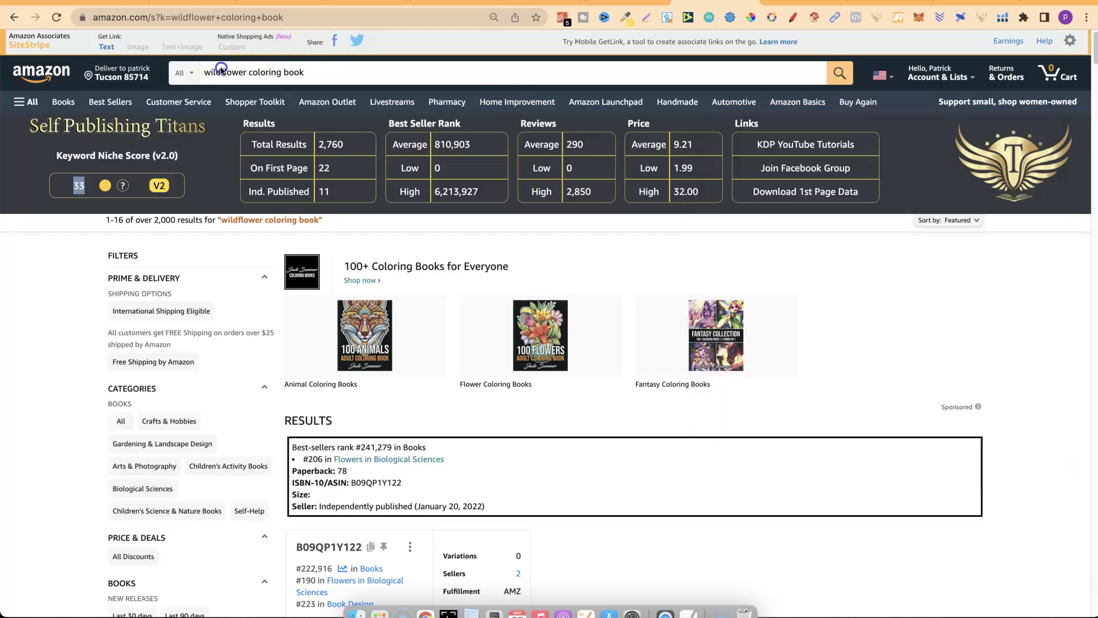
double_click(228, 72)
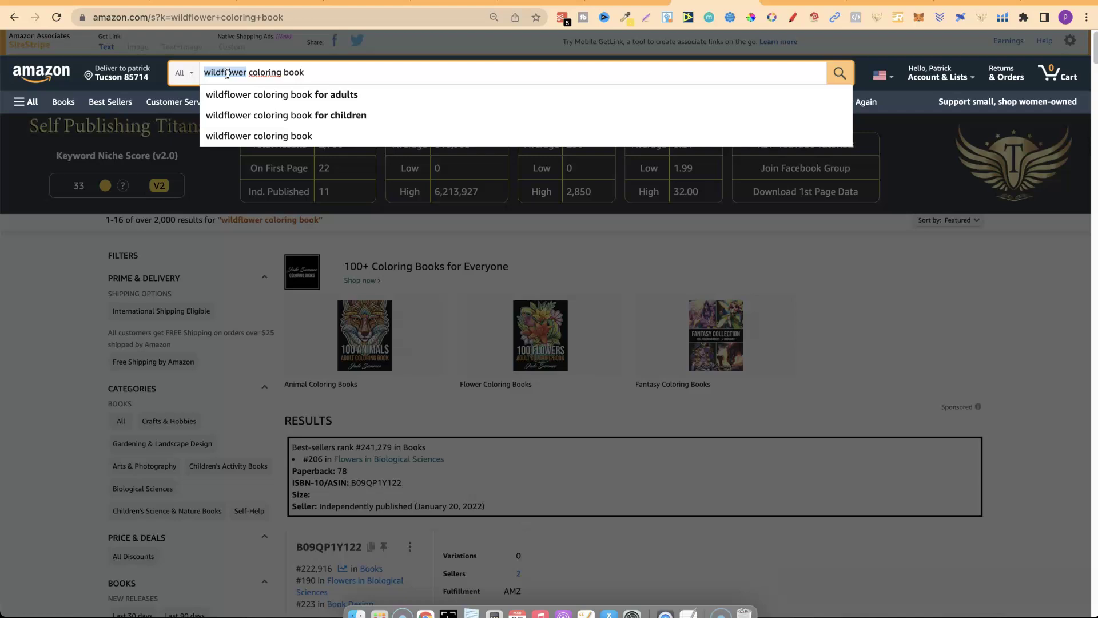
type("robot")
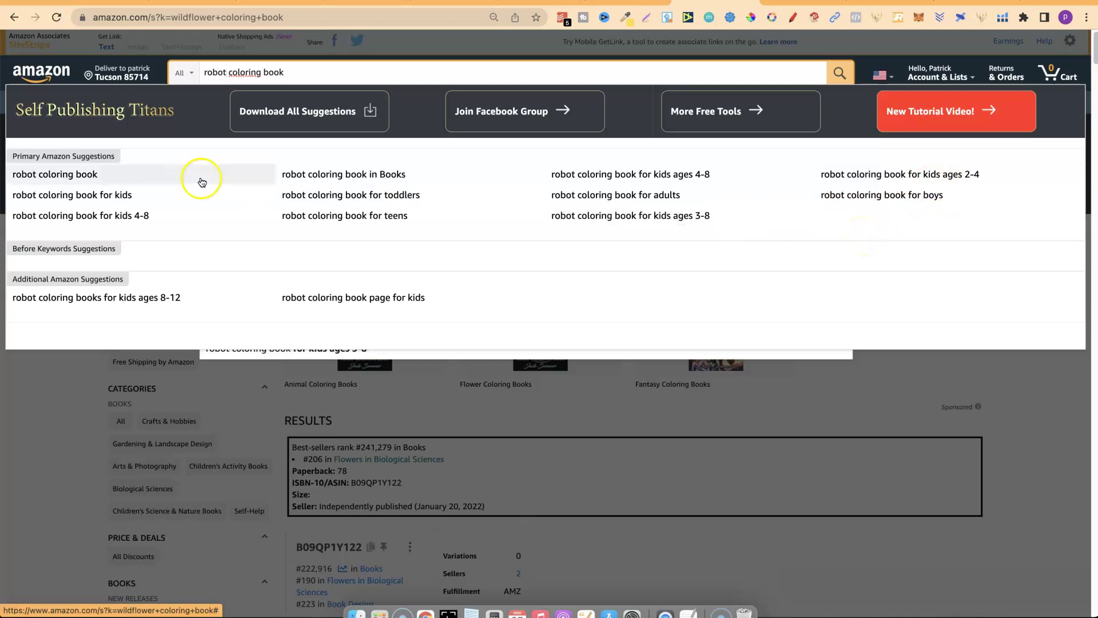
left_click(109, 183)
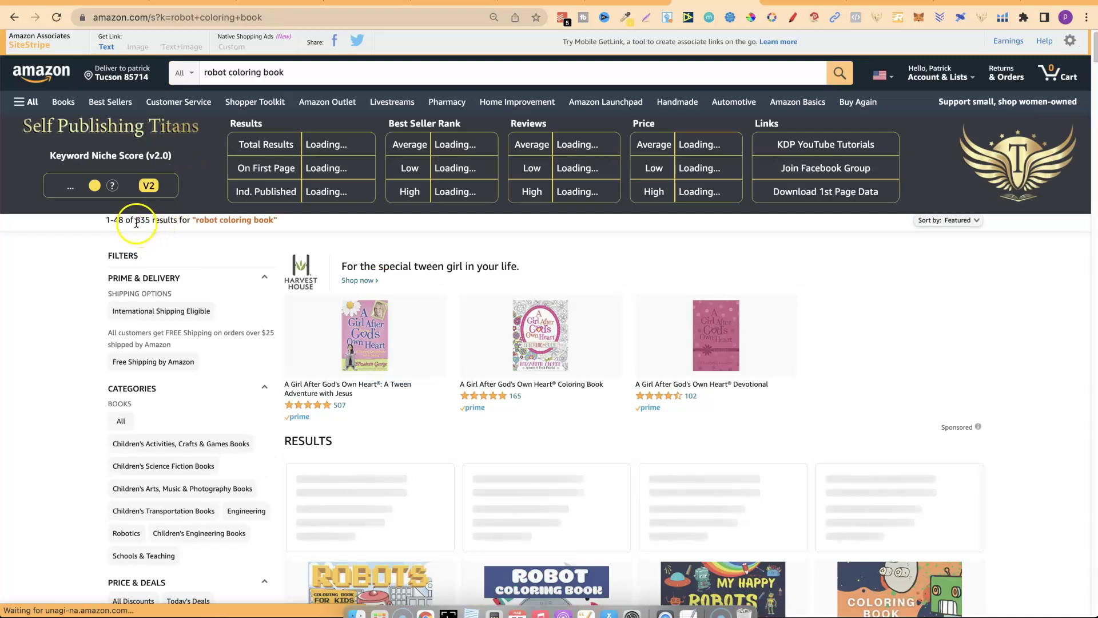
left_click_drag(136, 223, 150, 221)
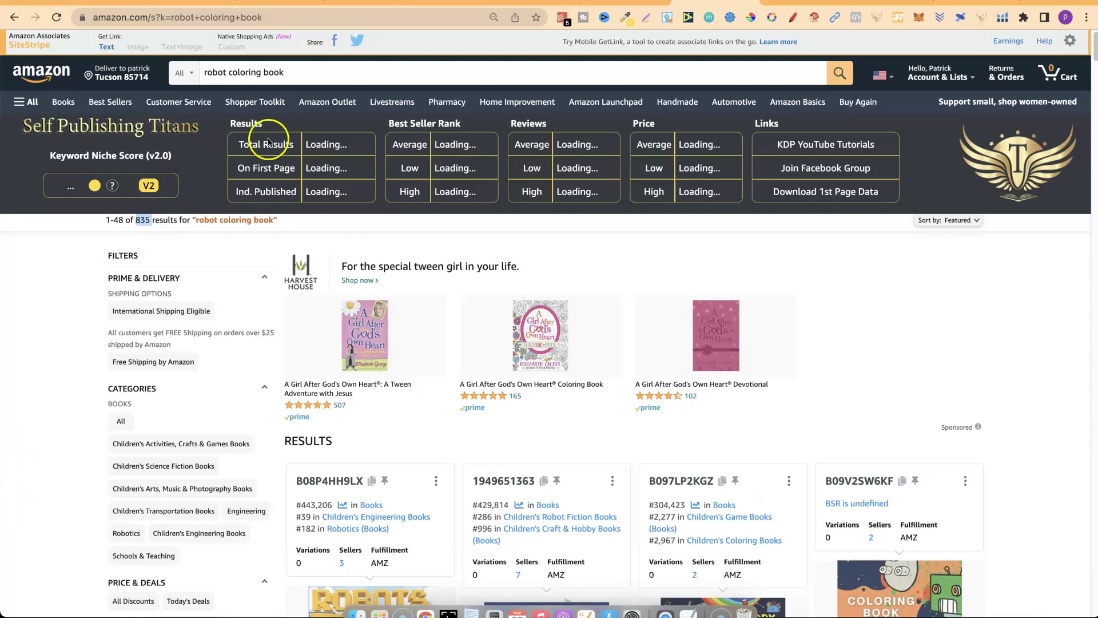
Switch to Helium 10 Magnet, replace the keyword with "robot coloring book" and get its related keywords.
key("ctrl+Tab")
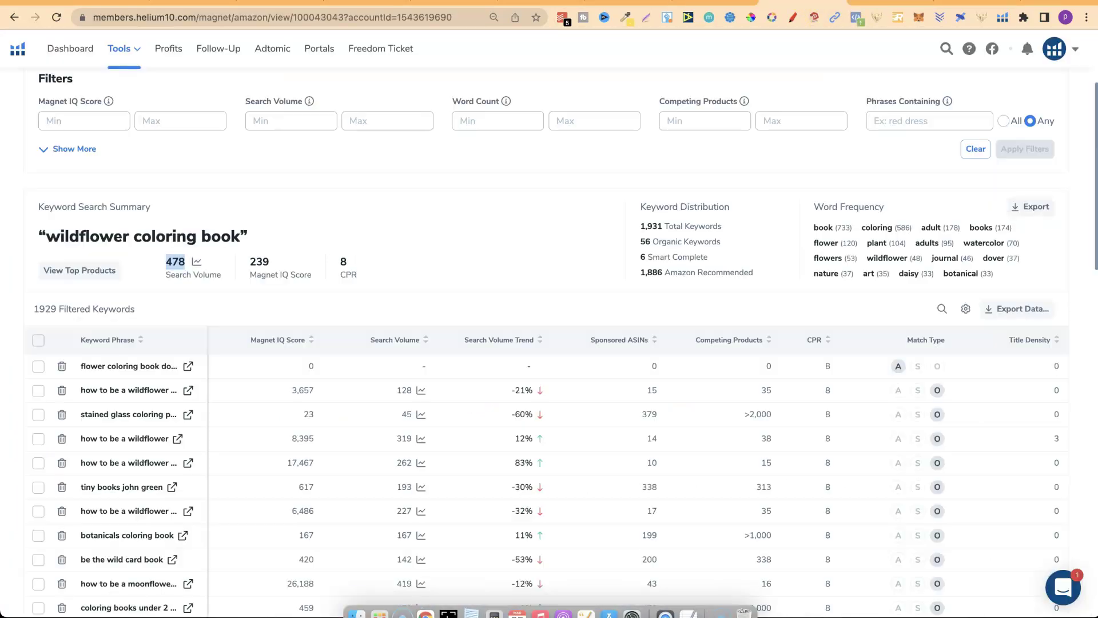
scroll(1090, 103, "up", 3)
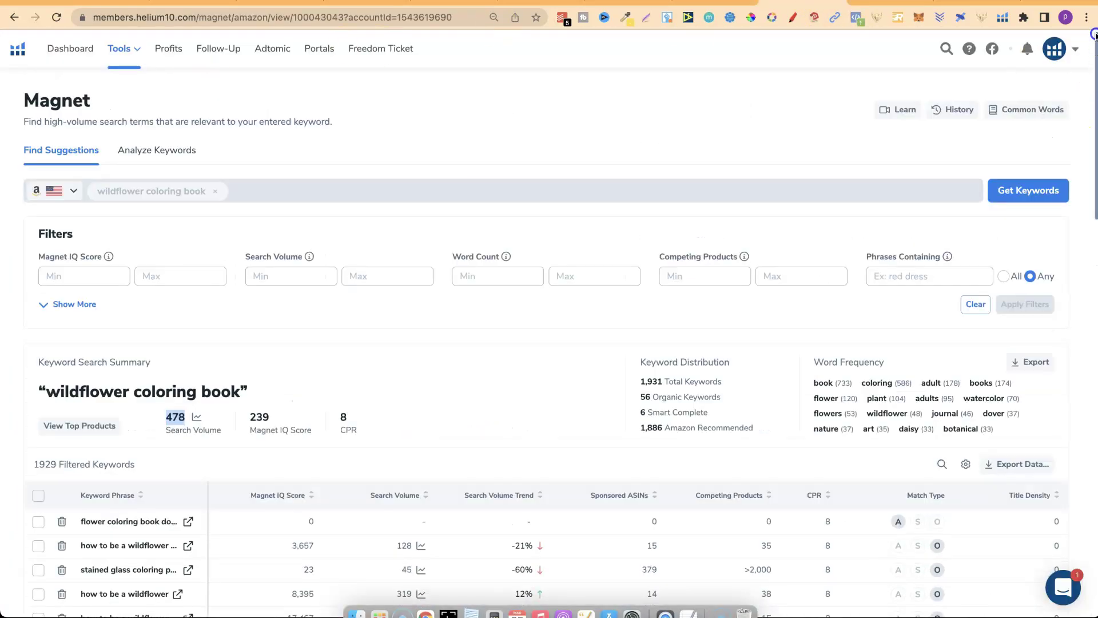
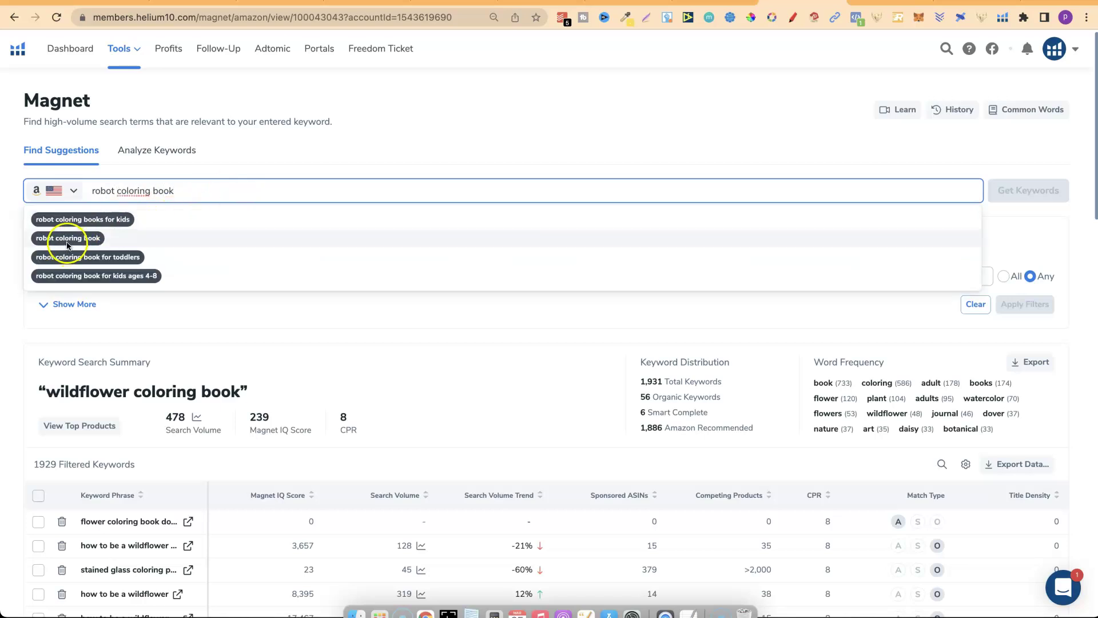
left_click(65, 239)
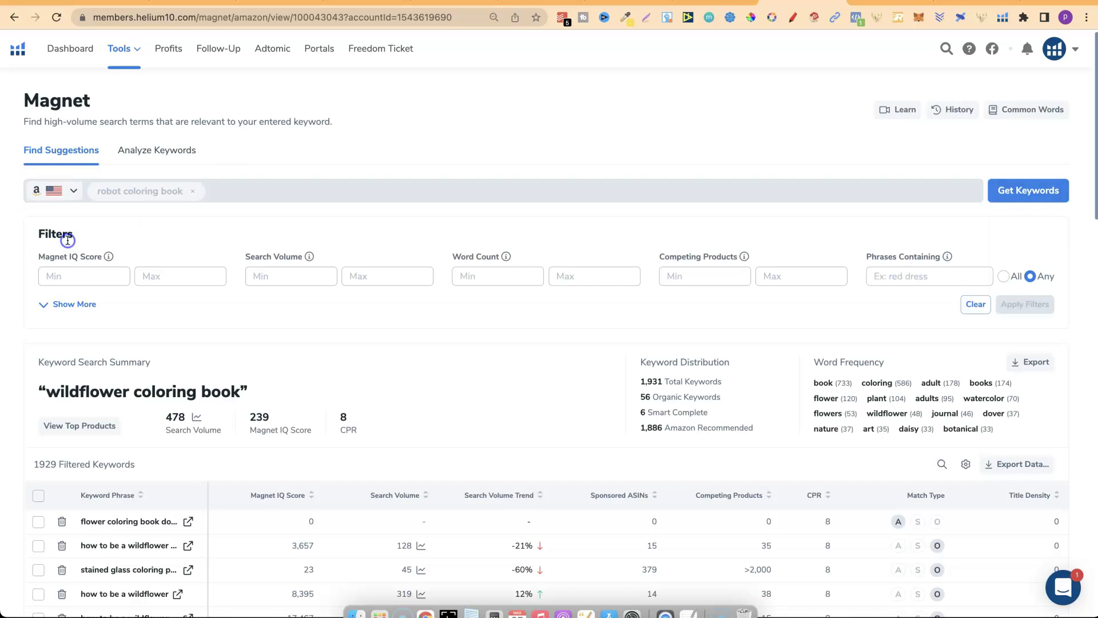
left_click(1007, 198)
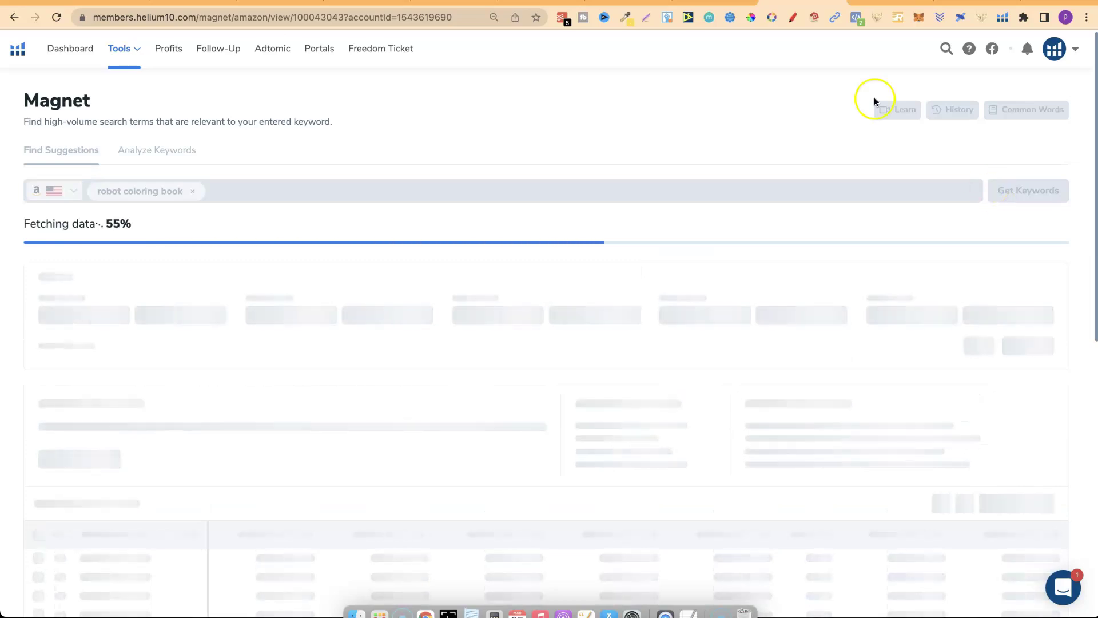
Return to the Amazon robot coloring book results and examine the niche score, number of results and average reviews.
left_click(709, 1)
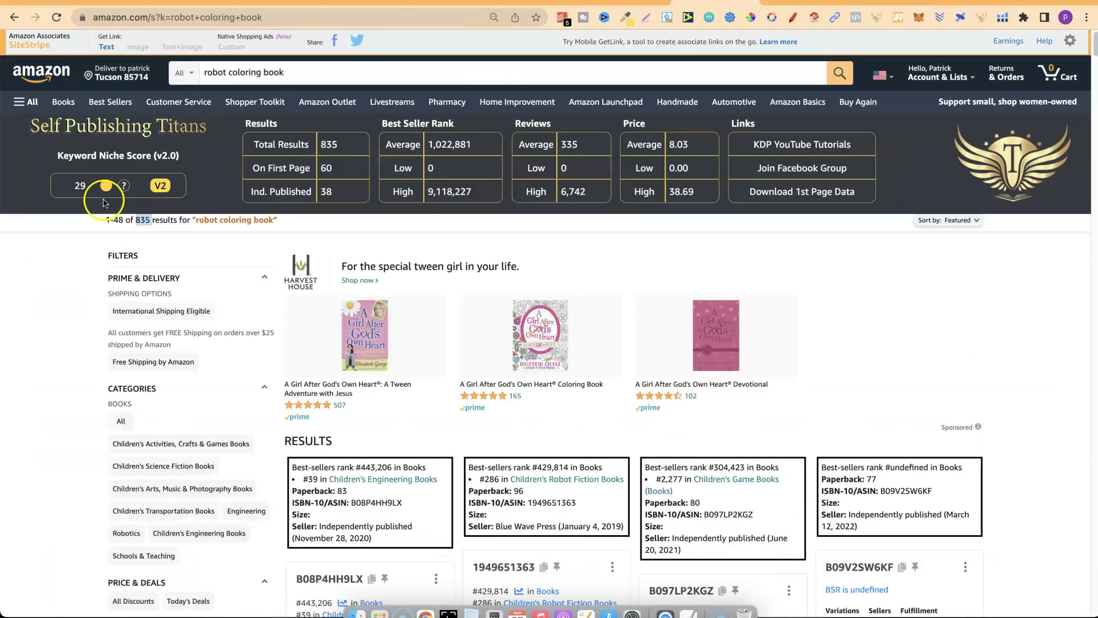
left_click(75, 188)
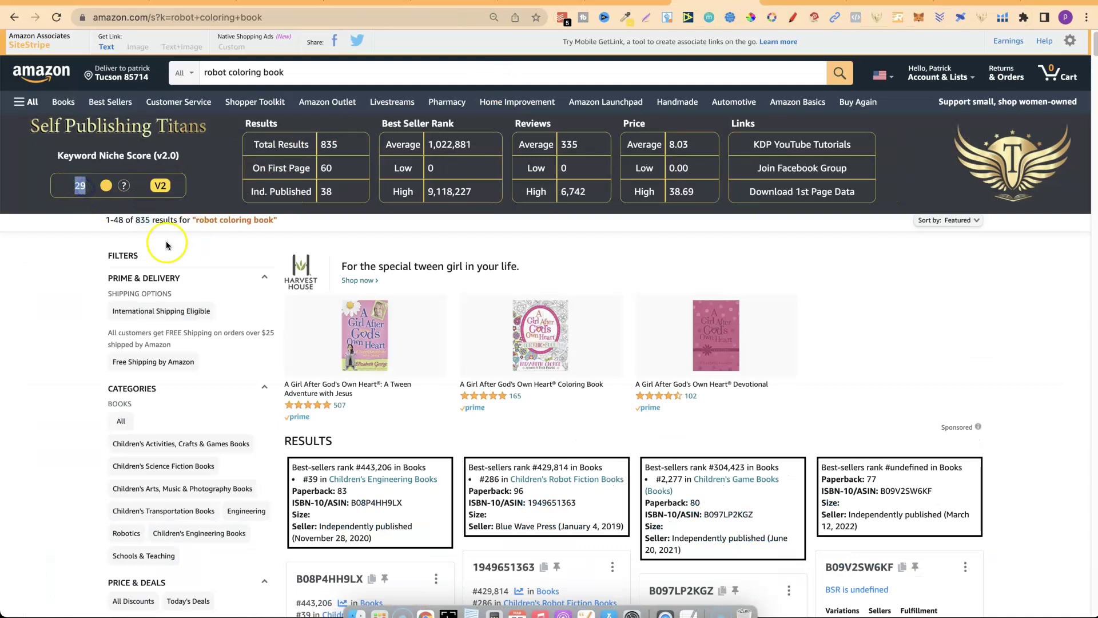
left_click(145, 222)
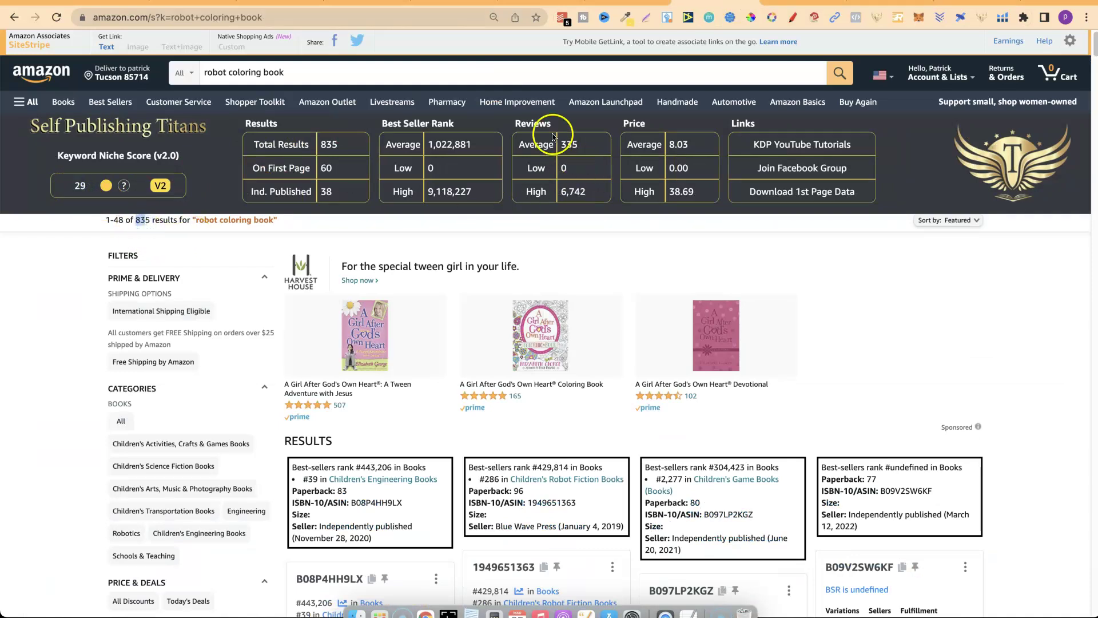
left_click_drag(578, 146, 566, 147)
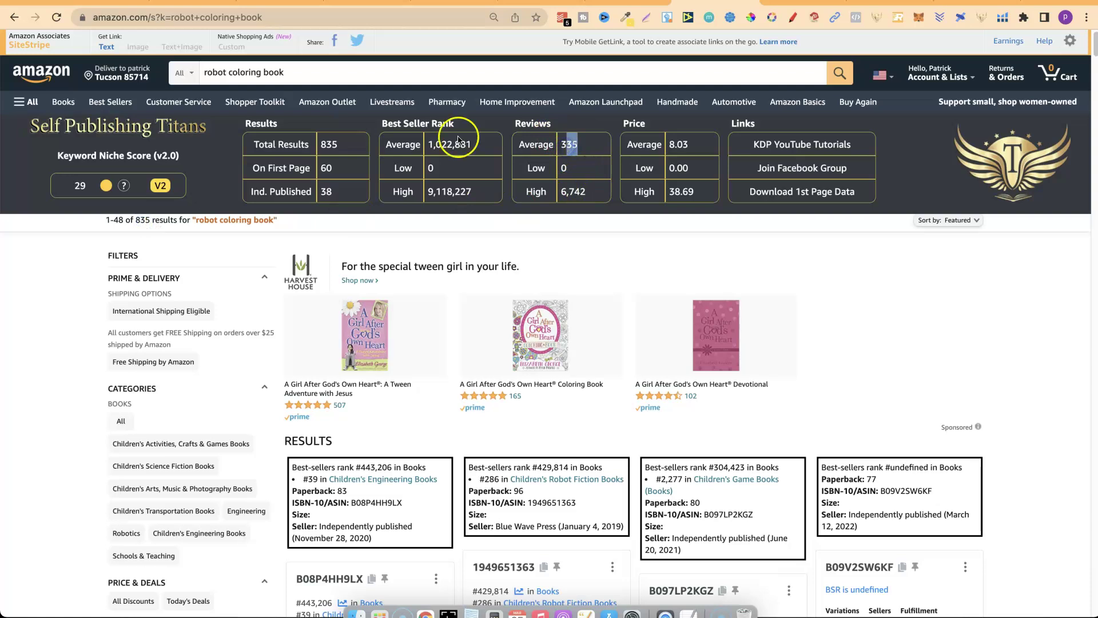
double_click(76, 188)
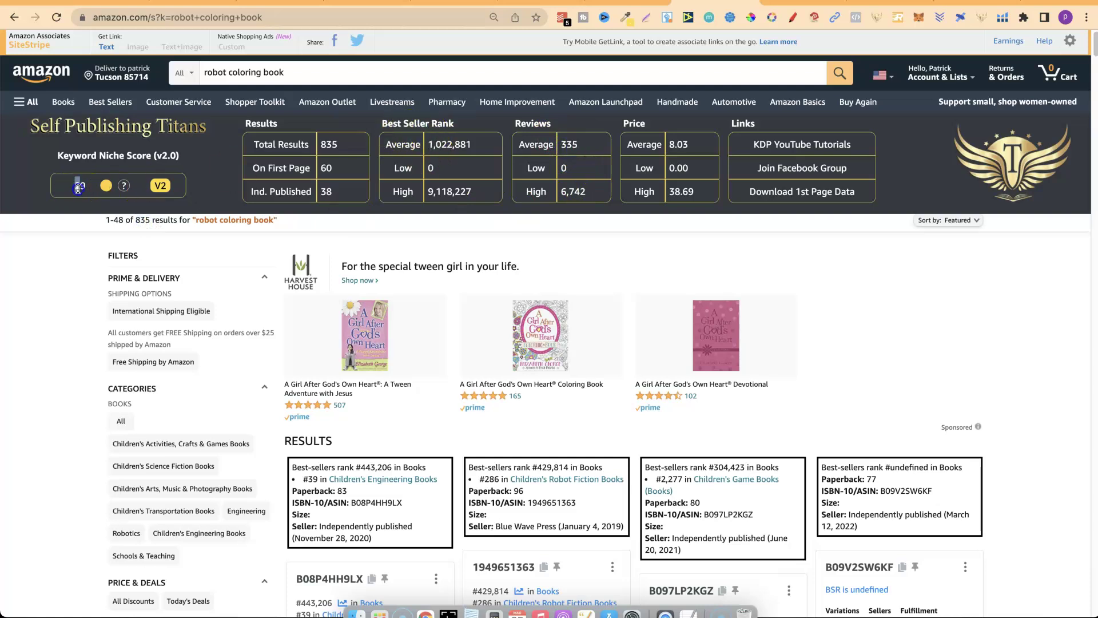
Examine the average best seller rank for the robot coloring book search and look through the listed books on Amazon.
double_click(449, 145)
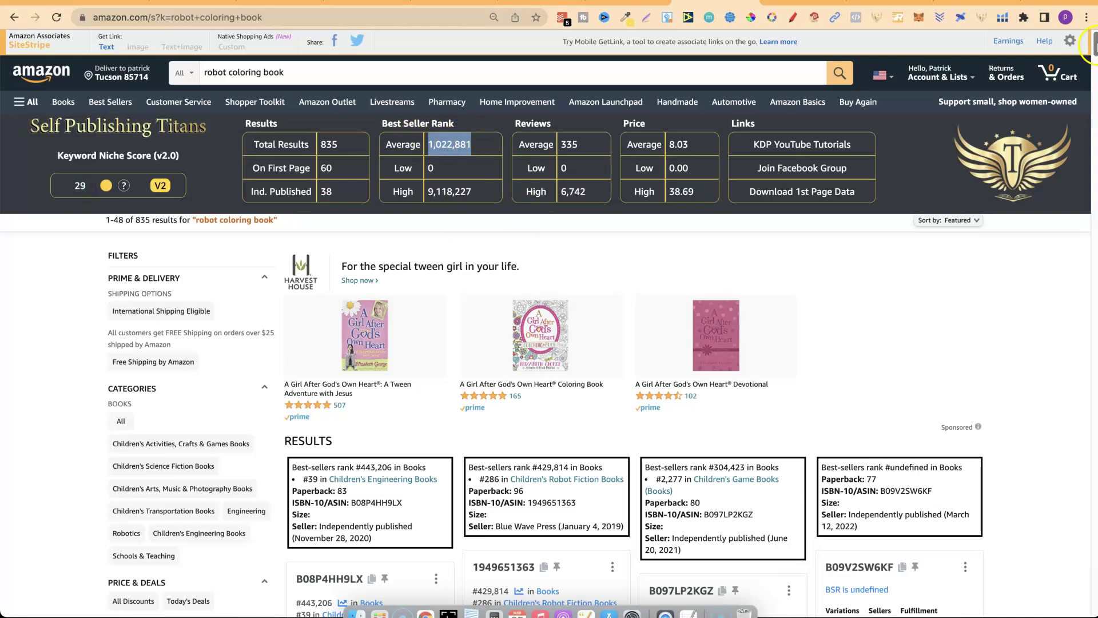
left_click_drag(1094, 43, 1095, 108)
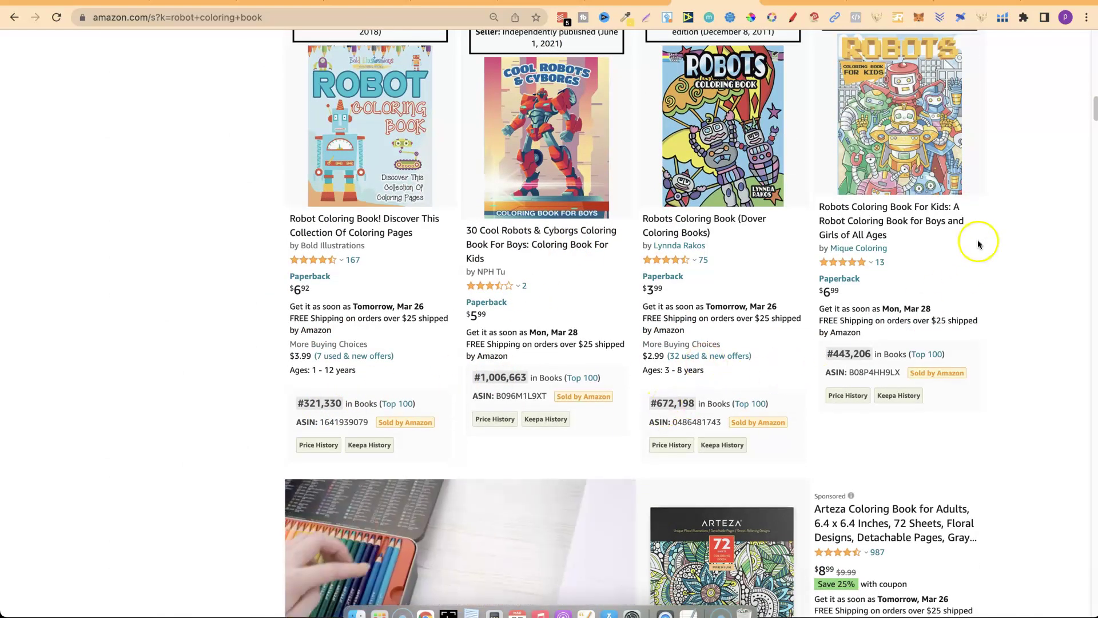
left_click_drag(1094, 109, 1094, 33)
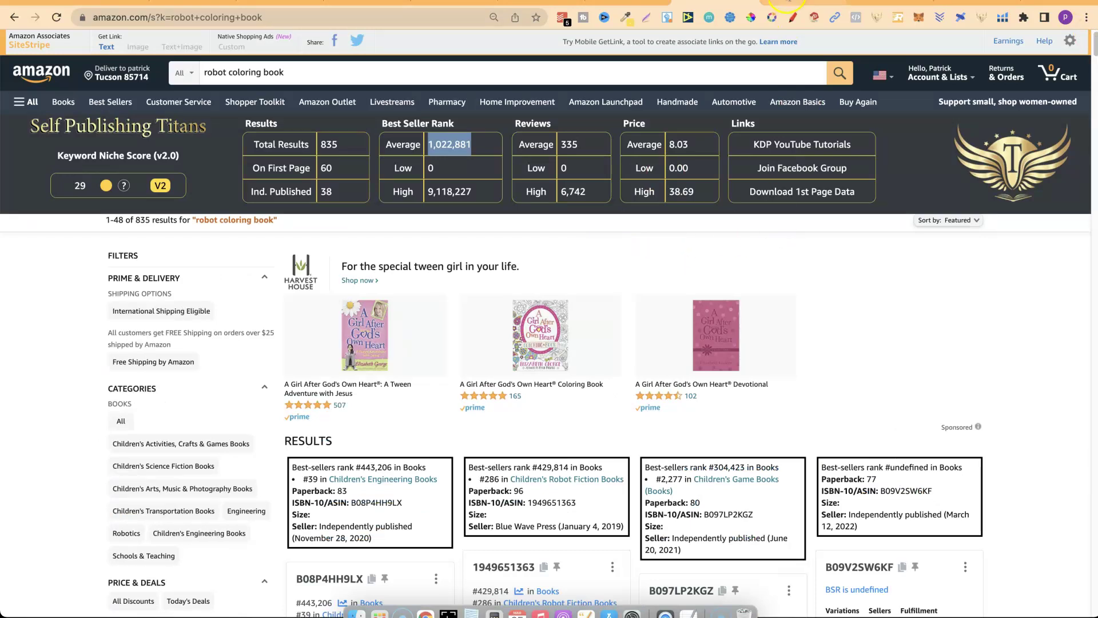
Compare the robot keyword's search volume in Helium 10 Magnet with its niche score and average best seller rank on Amazon.
left_click(788, 2)
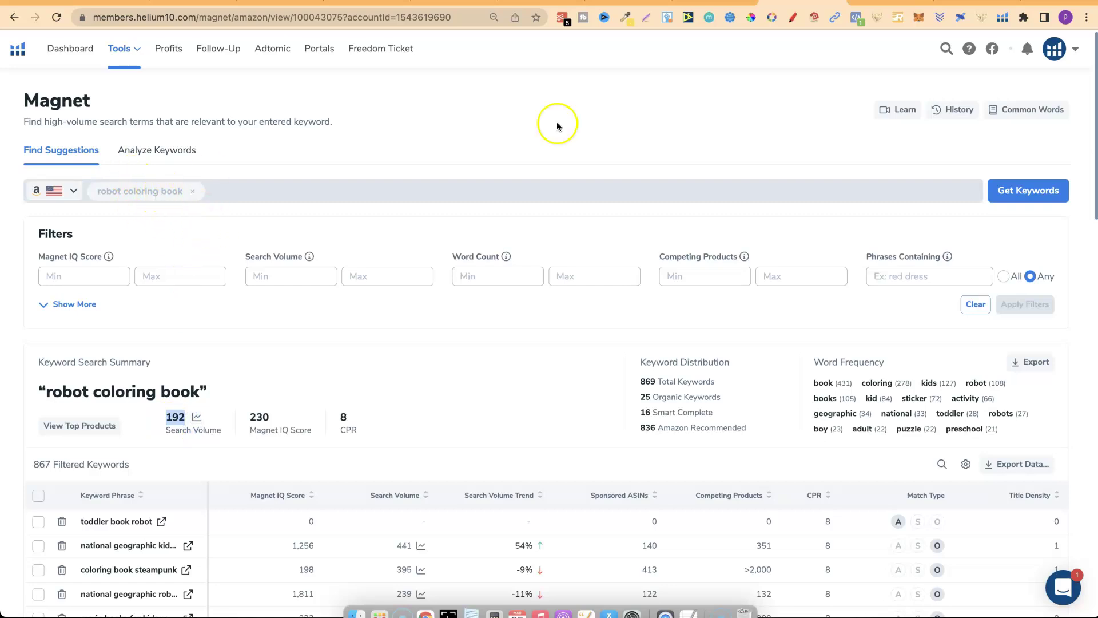
left_click(697, 2)
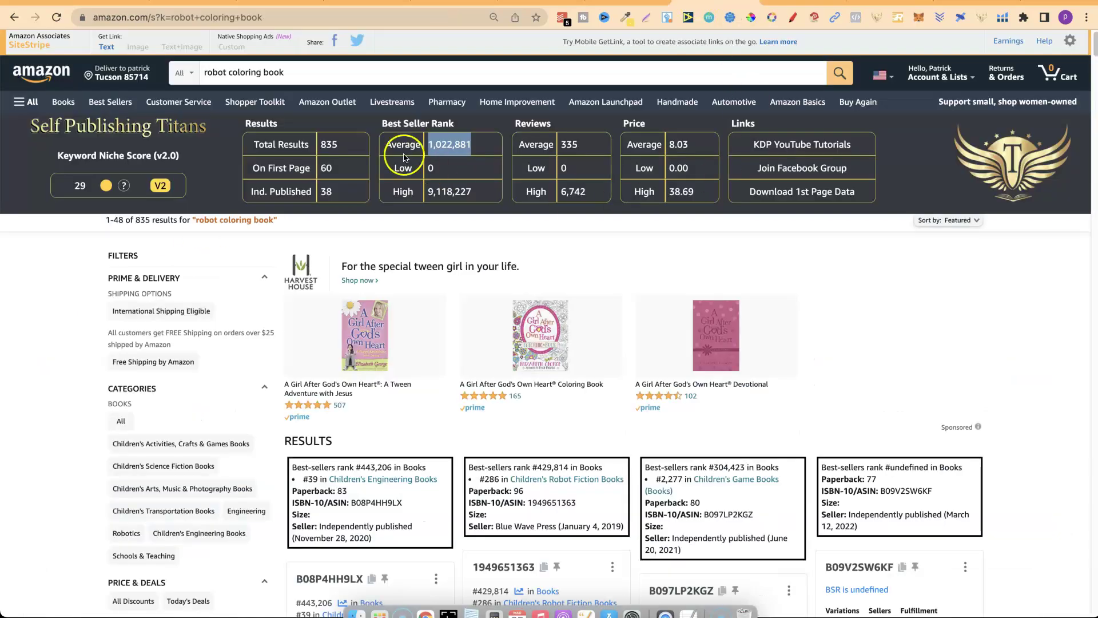
double_click(83, 187)
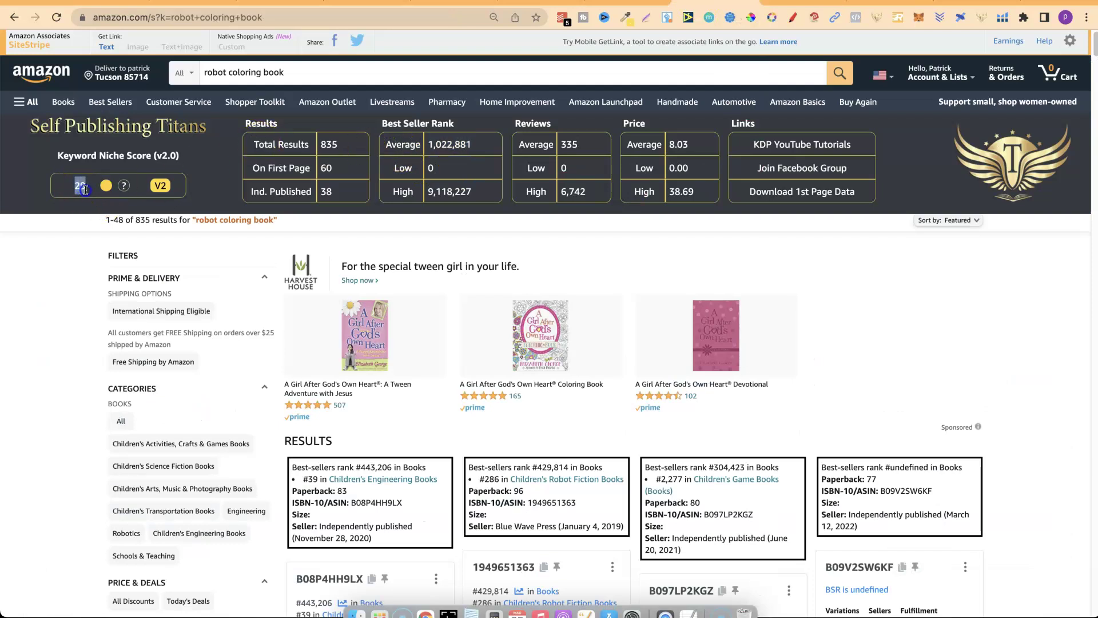
double_click(451, 152)
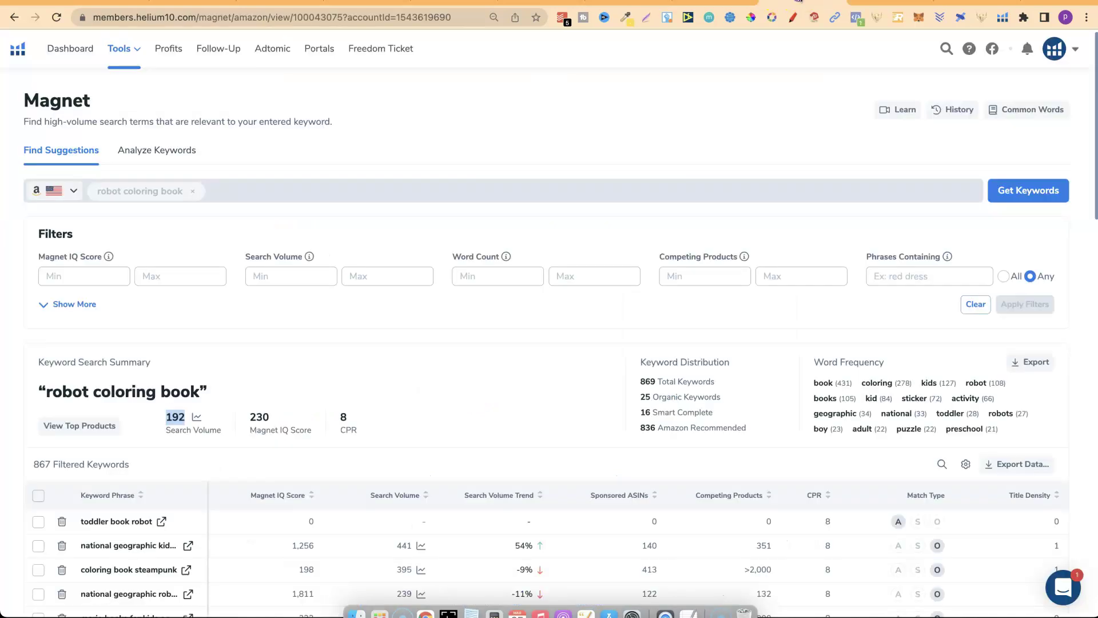
left_click(800, 2)
left_click(611, 61)
double_click(171, 417)
left_click(712, 2)
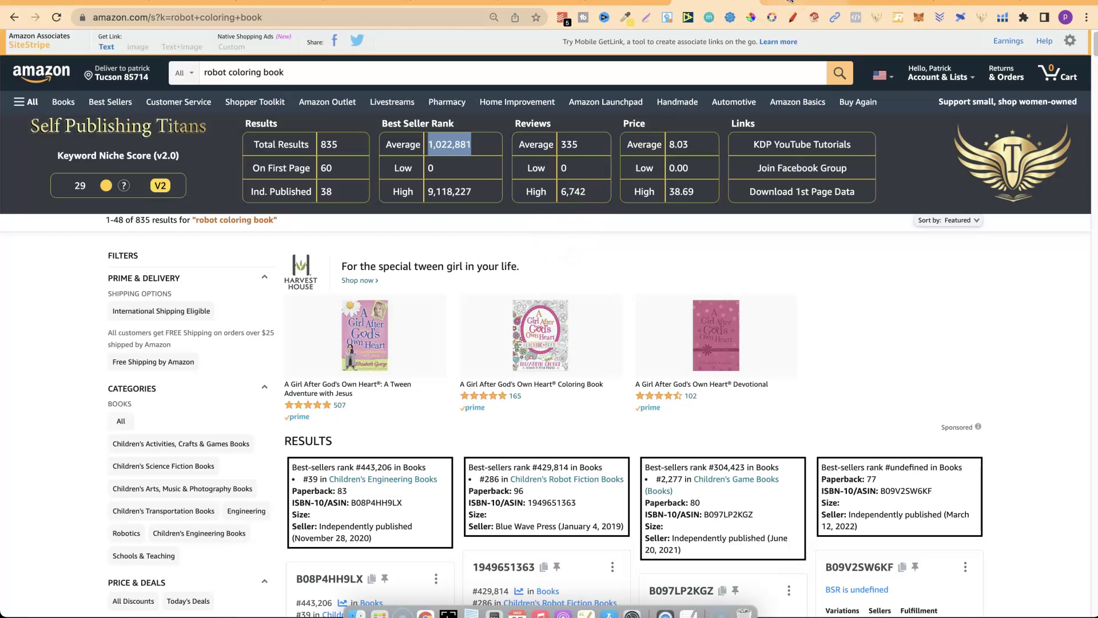
Switch to Magnet and look through the unfiltered related keywords for "robot coloring book".
left_click(790, 2)
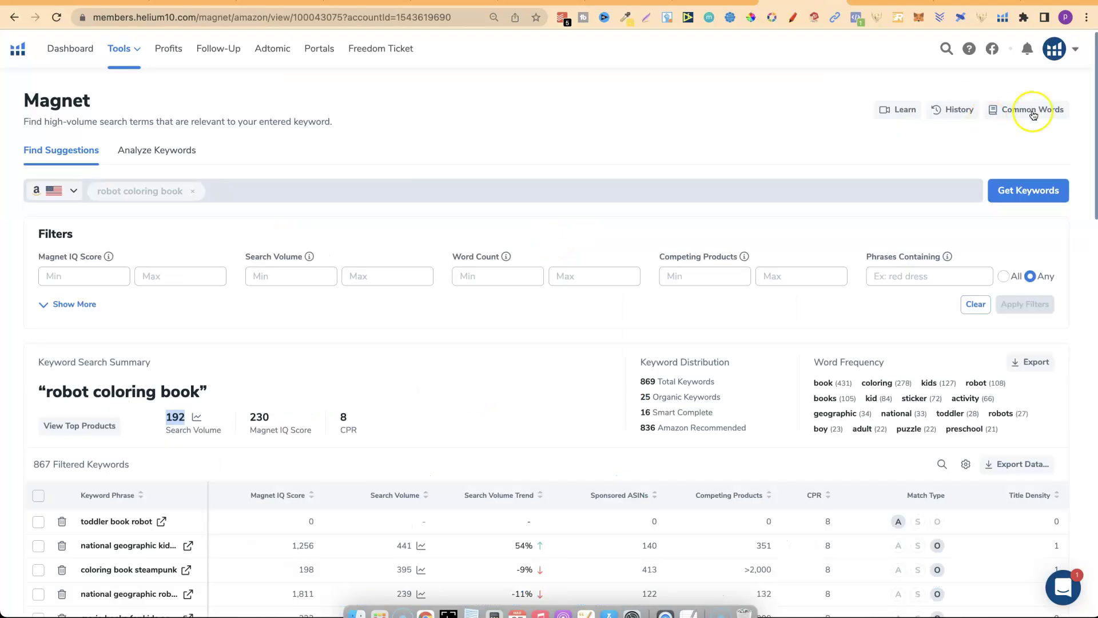
scroll(1093, 167, "down", 3)
scroll(1093, 167, "down", 5)
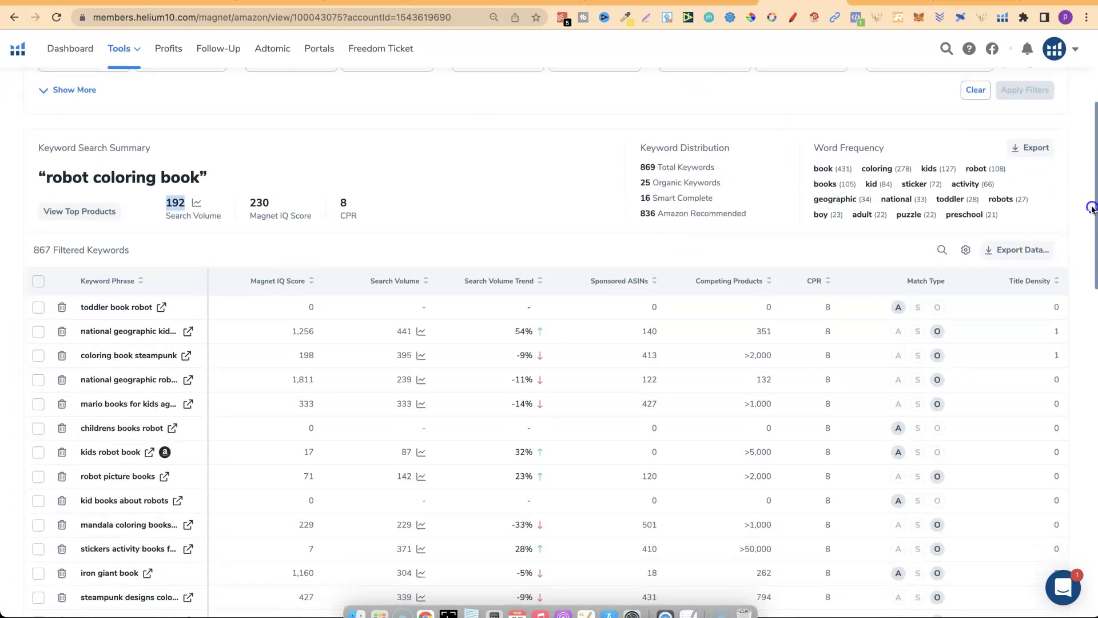
scroll(1090, 258, "down", 5)
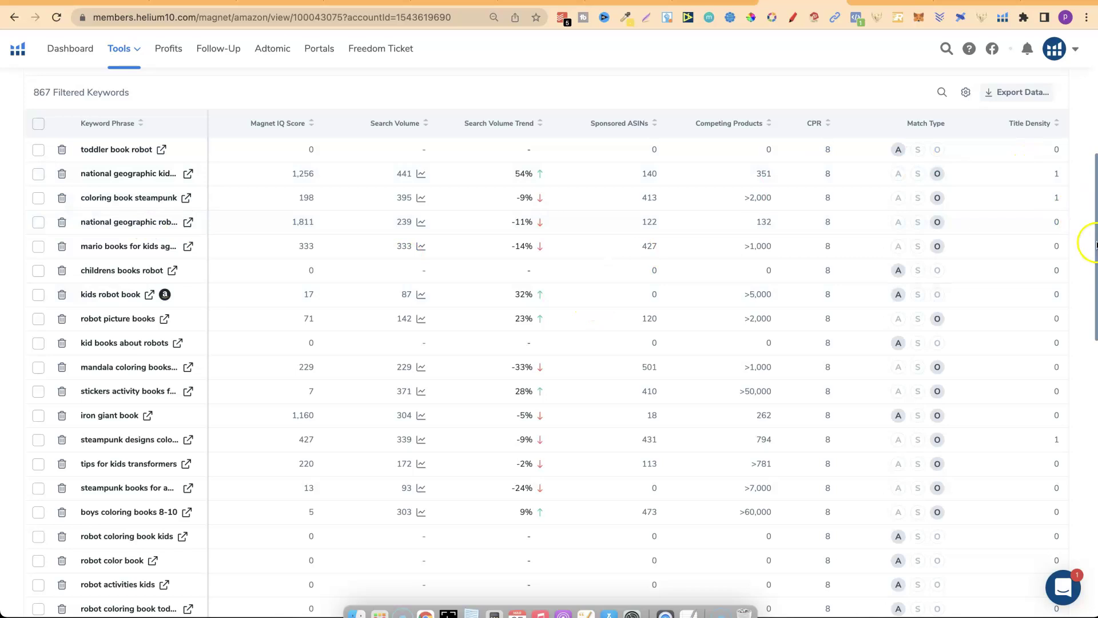
scroll(1094, 240, "up", 12)
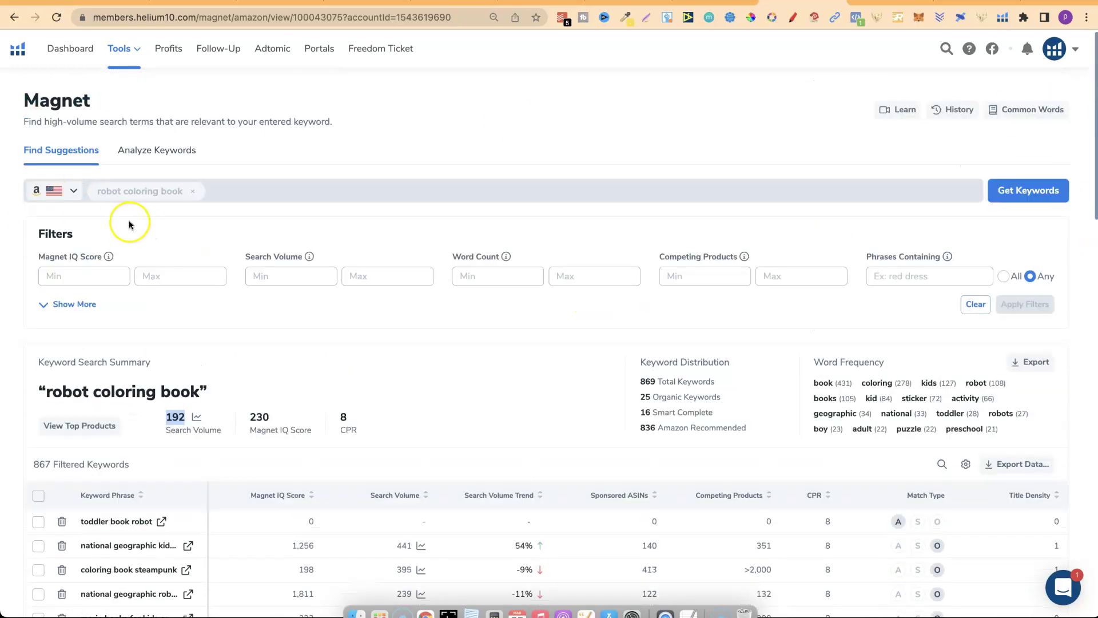
Filter the keywords to minimum search volume 100, maximum competing products 5000 and phrases containing any of "robot, coloring book".
left_click_drag(1094, 189, 1094, 234)
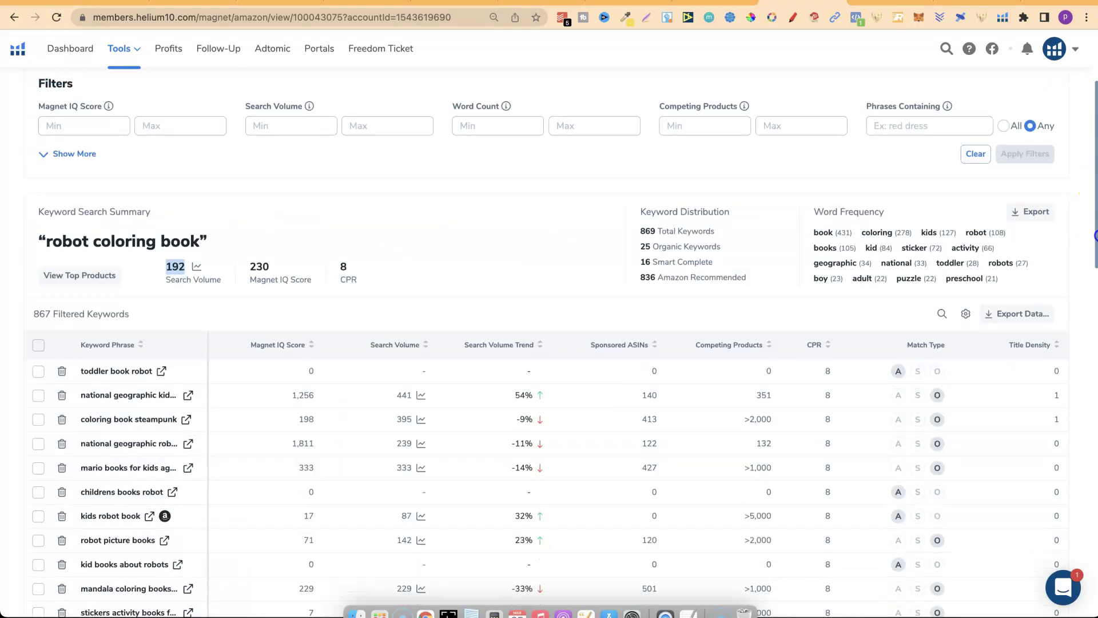
left_click(408, 135)
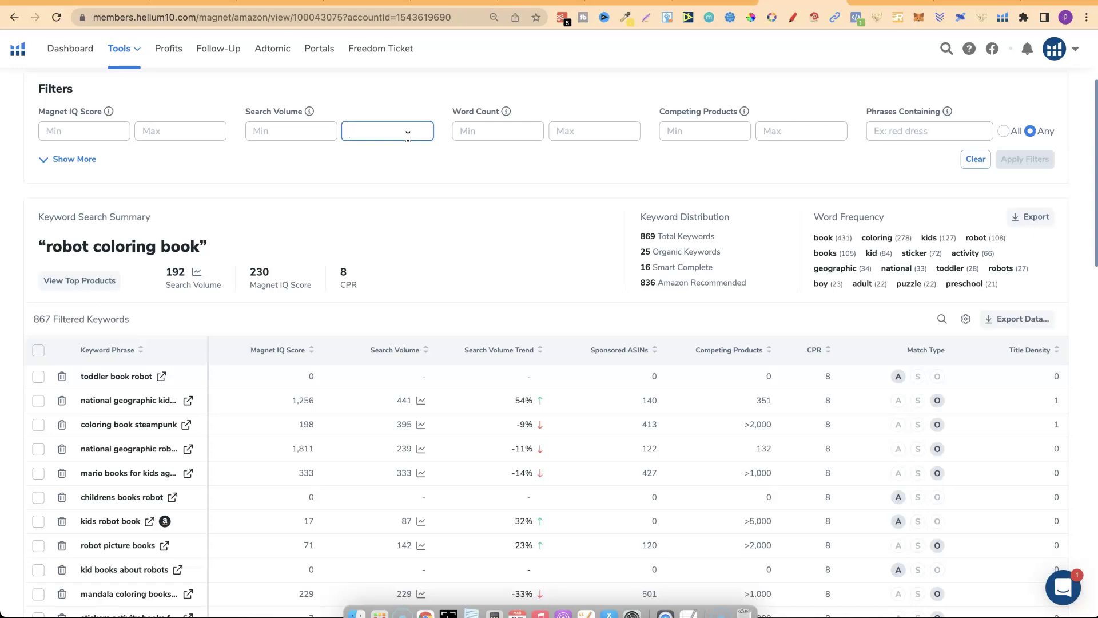
left_click(310, 136)
type("1000")
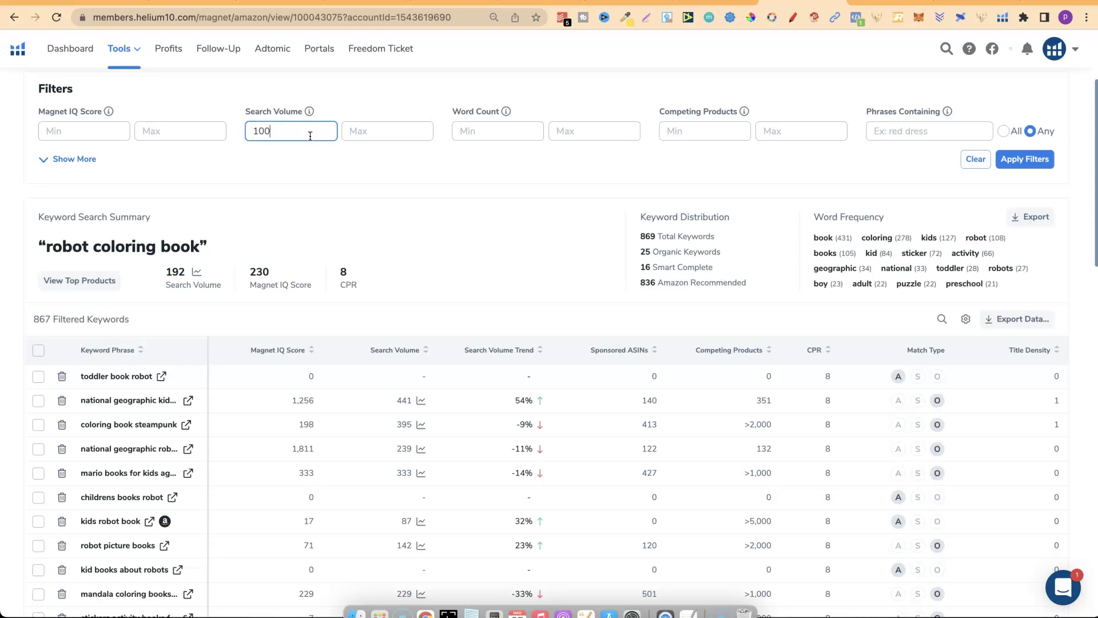
left_click(787, 134)
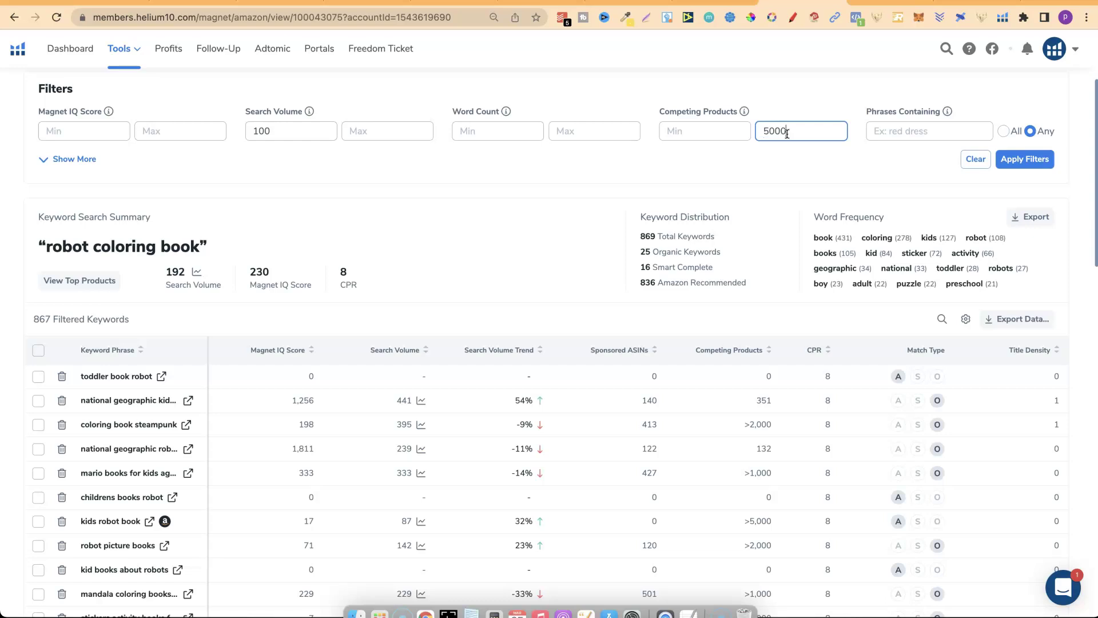
left_click(896, 131)
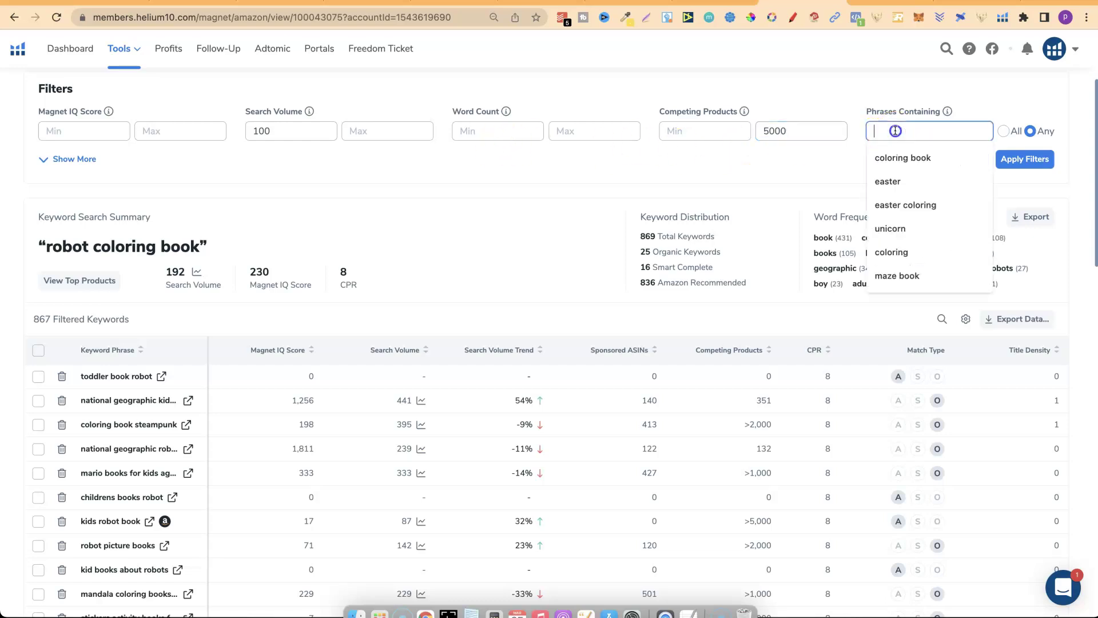
type("robot, coloring book")
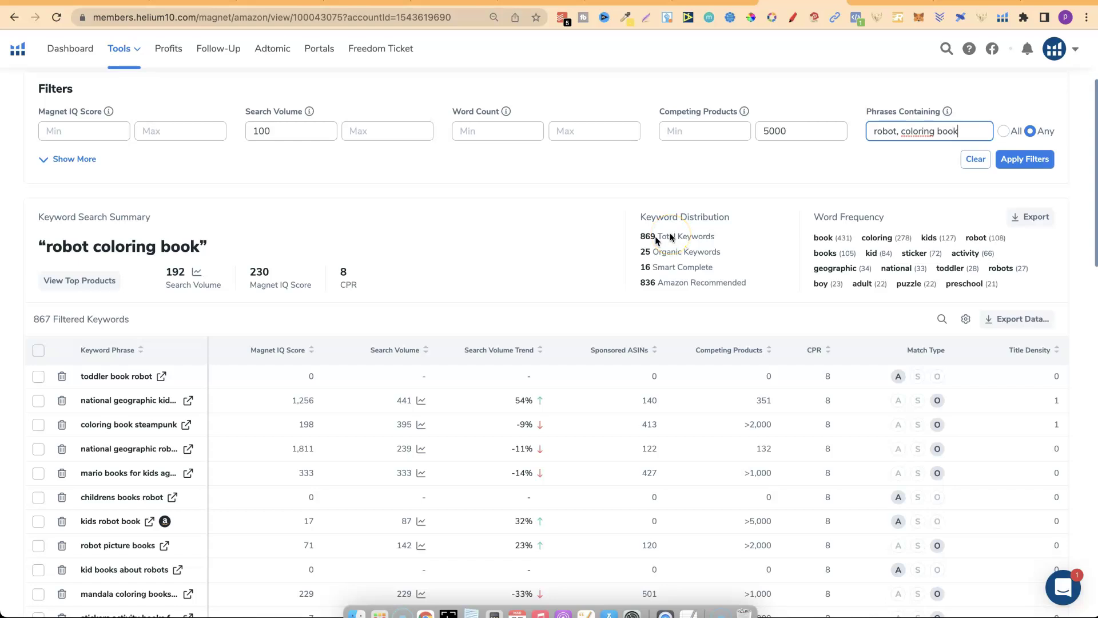
left_click(1030, 159)
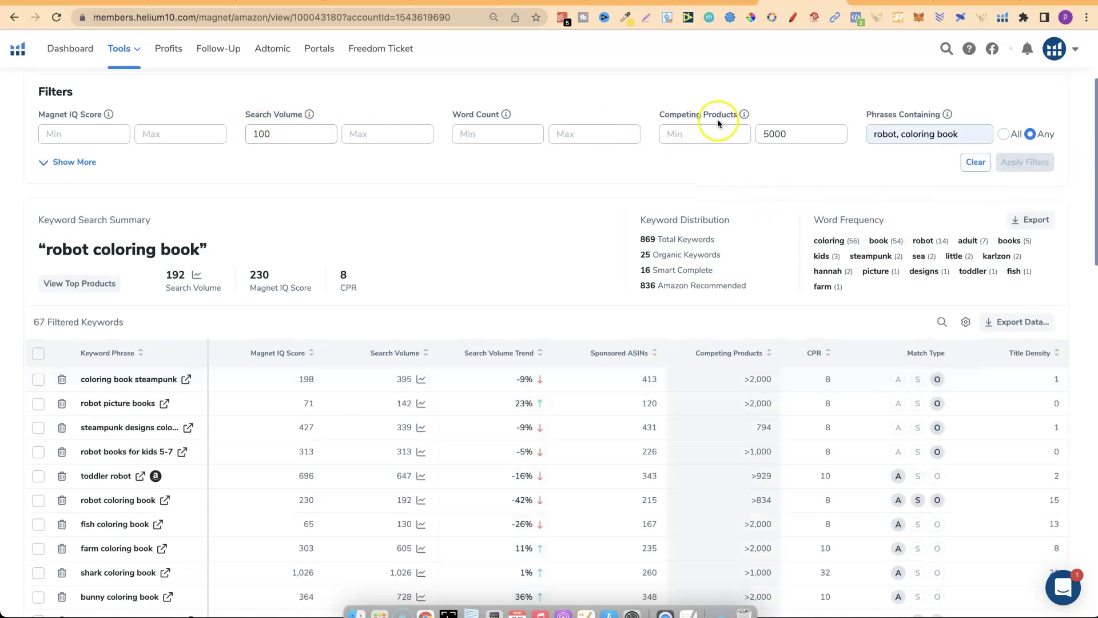
Widen the Keyword Phrase column and examine the filtered keywords with their search volumes and competing products.
left_click(641, 241)
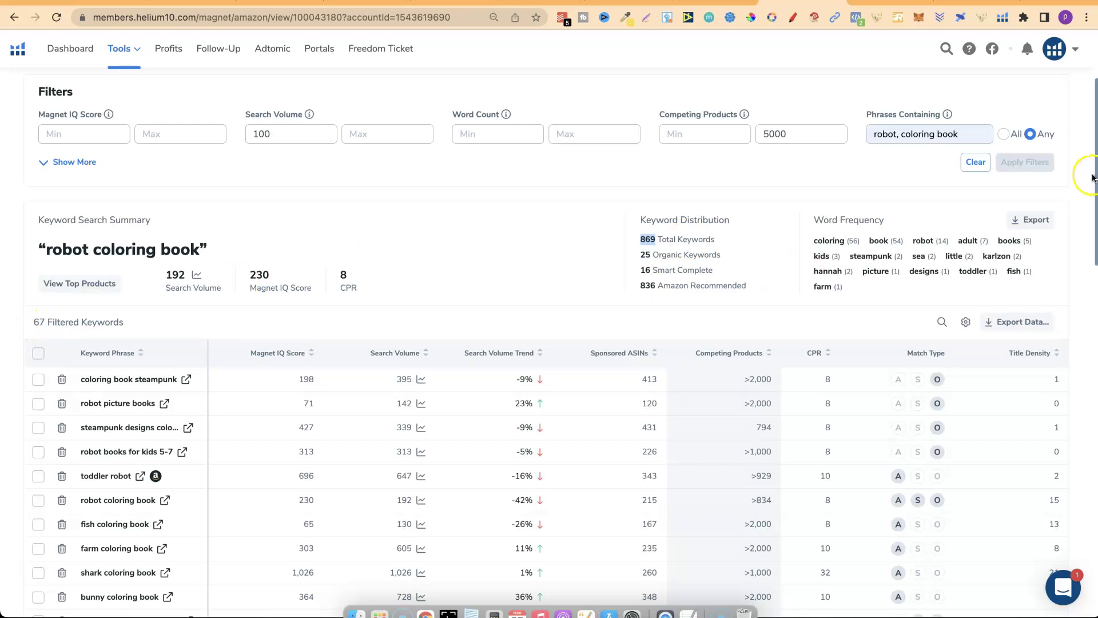
left_click_drag(1091, 171, 1096, 250)
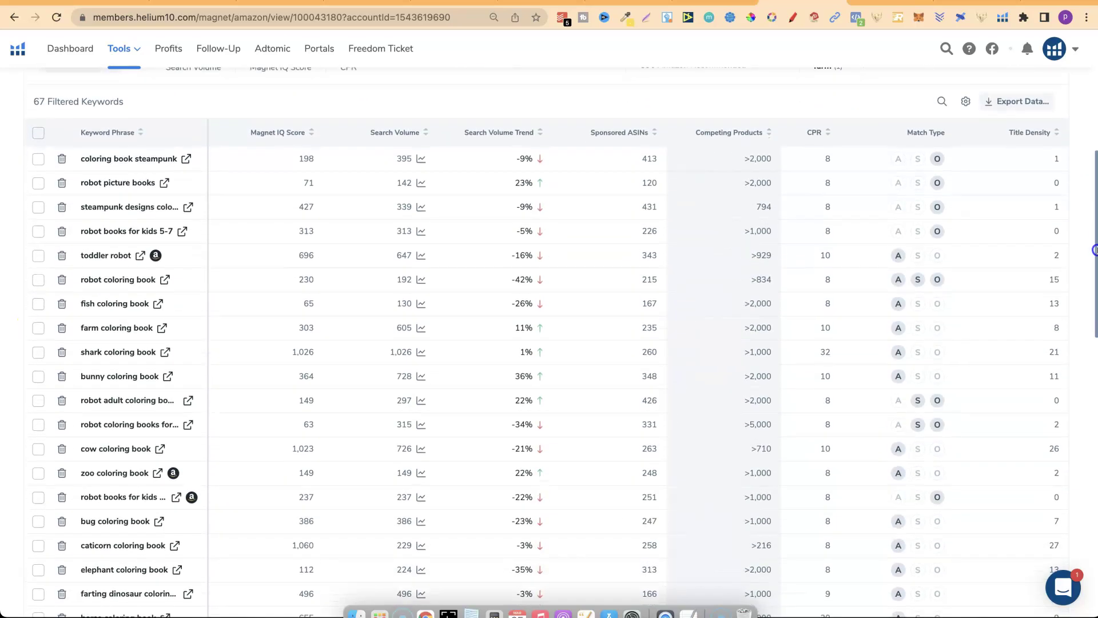
left_click_drag(207, 127, 270, 135)
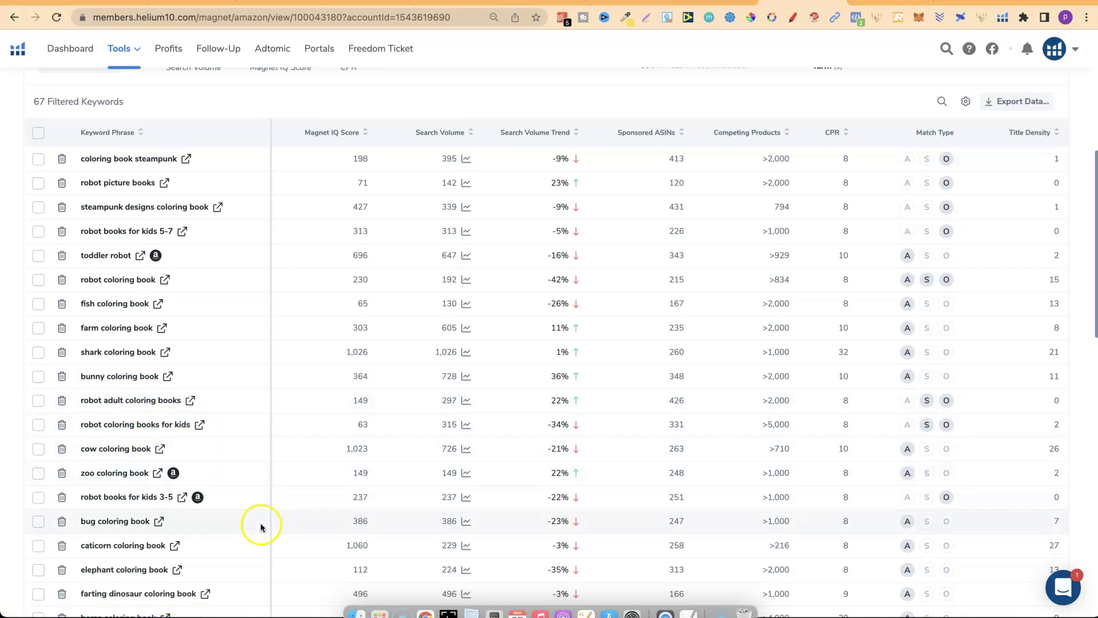
left_click_drag(1094, 184, 1094, 256)
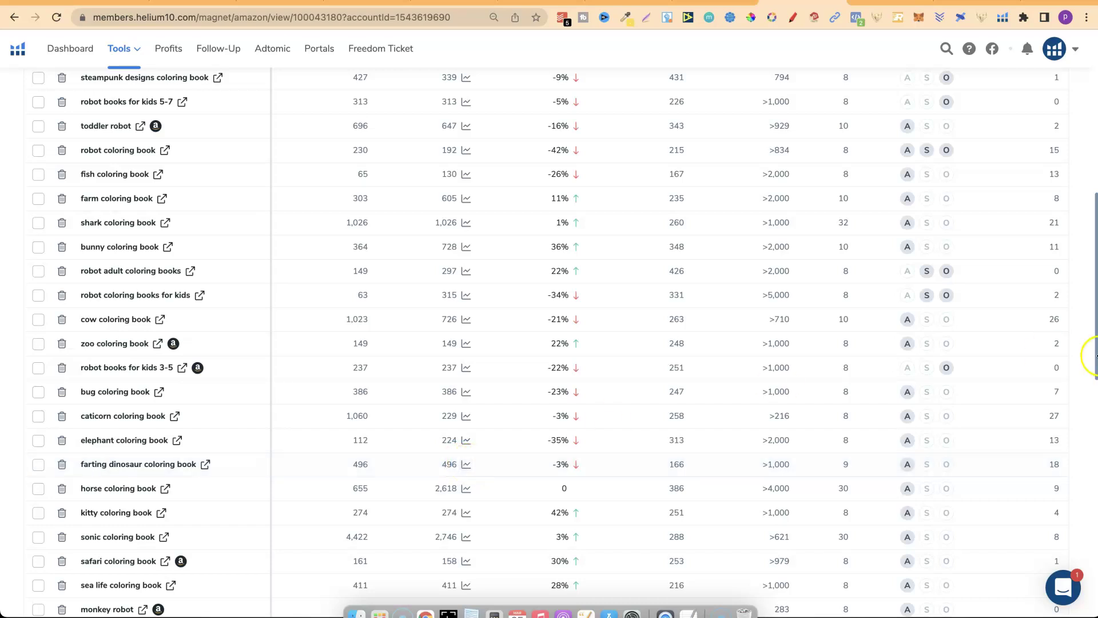
left_click_drag(1094, 362, 1095, 143)
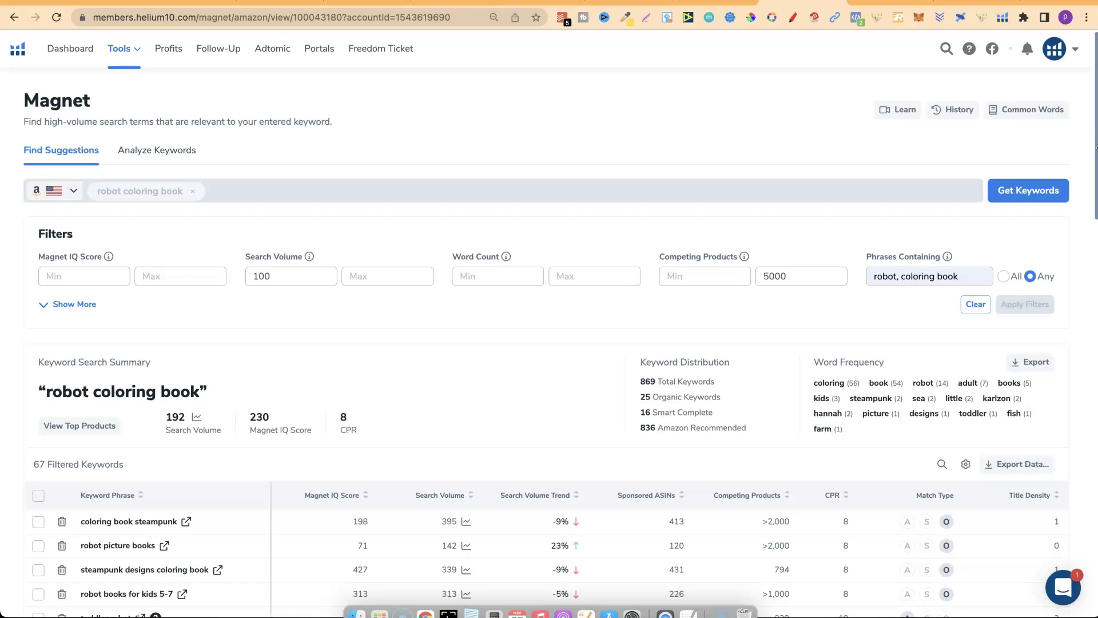
Switch to the Creative Market illustrations page and browse the popular graphics bundles back up to the start of the listing.
left_click(355, 2)
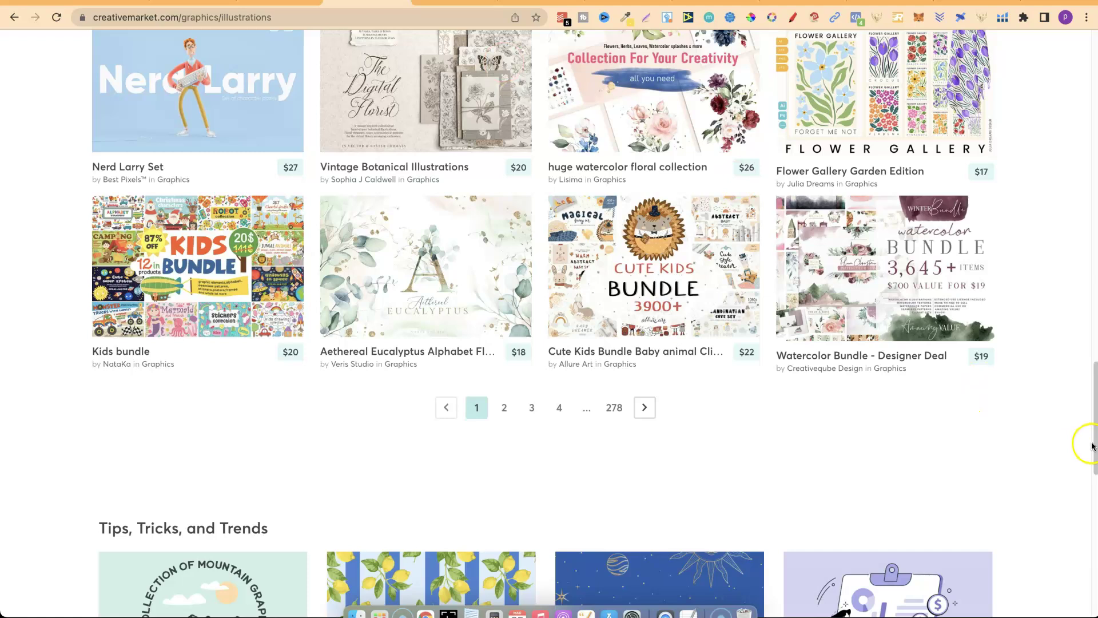
left_click_drag(1094, 444, 1095, 224)
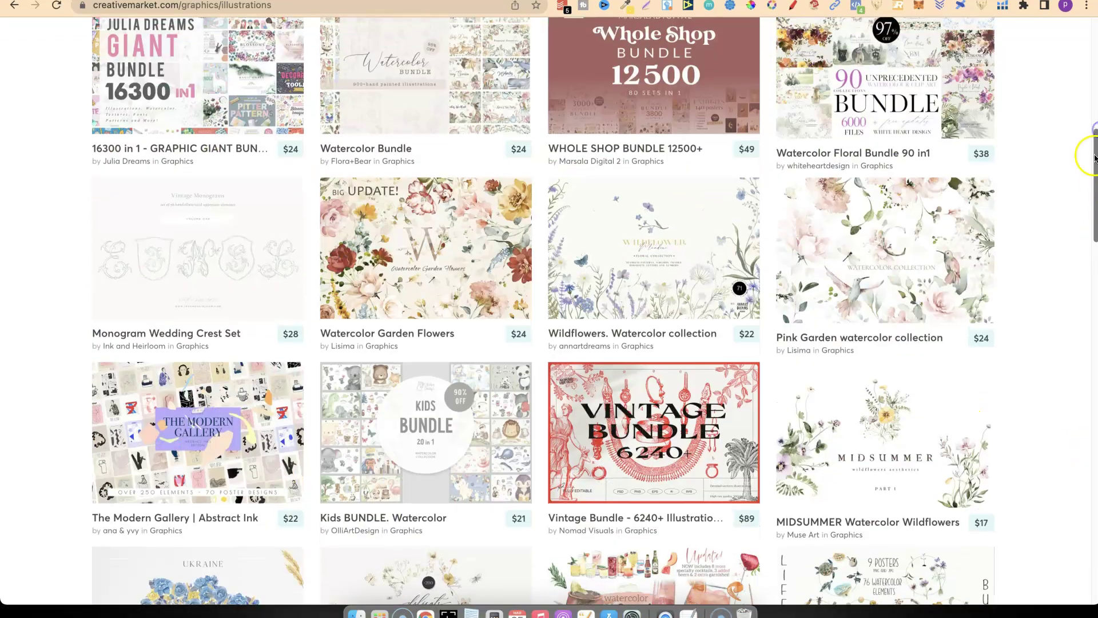
left_click_drag(1094, 143, 1094, 98)
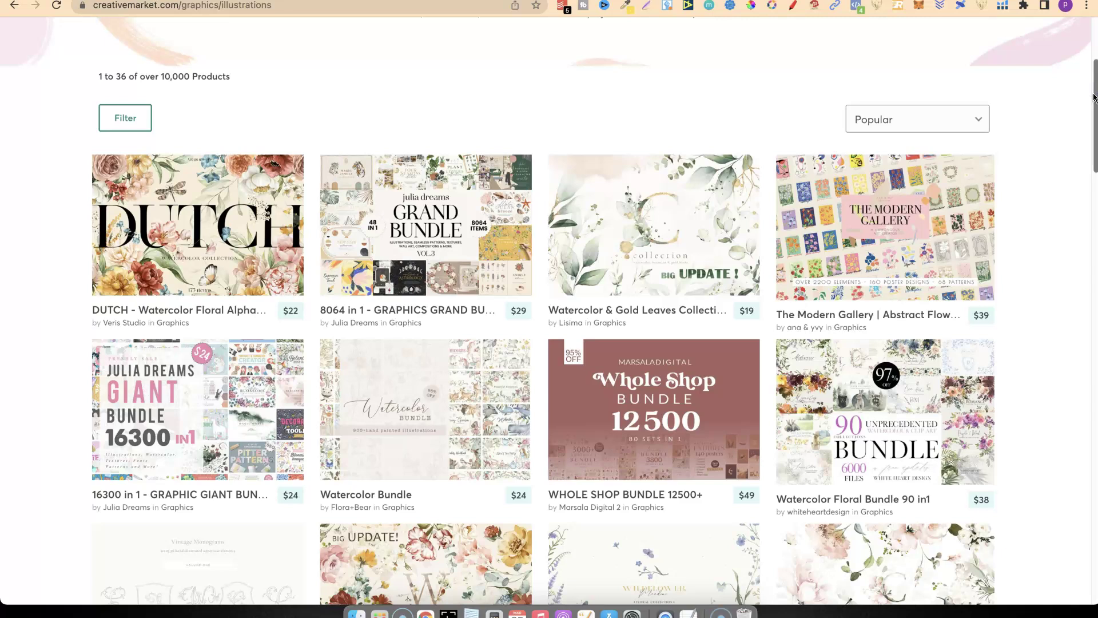
left_click_drag(1095, 98, 1096, 26)
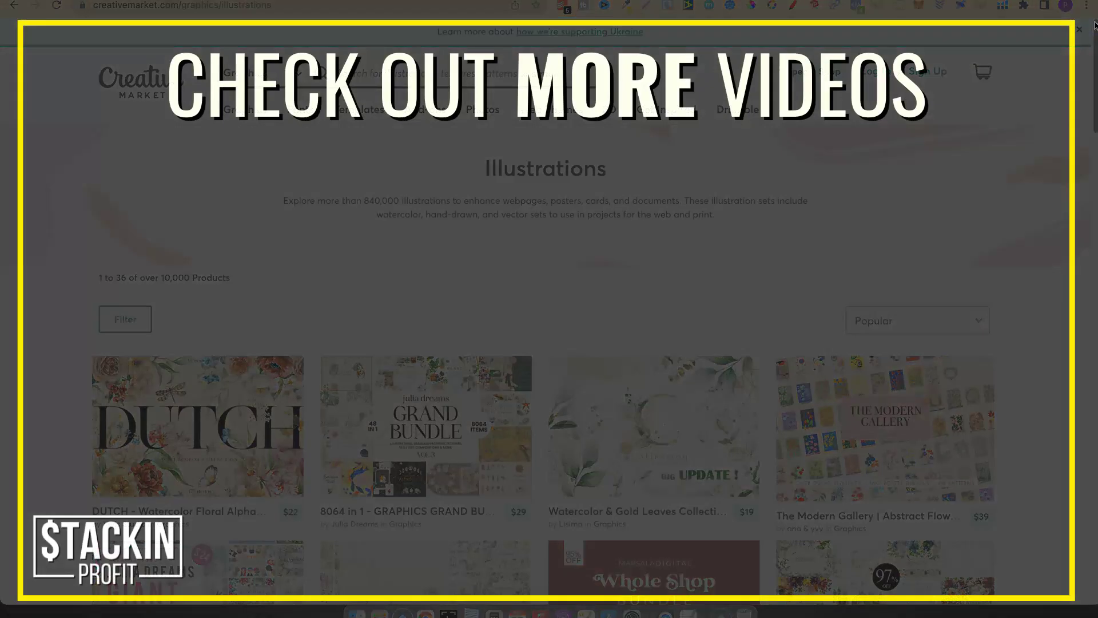